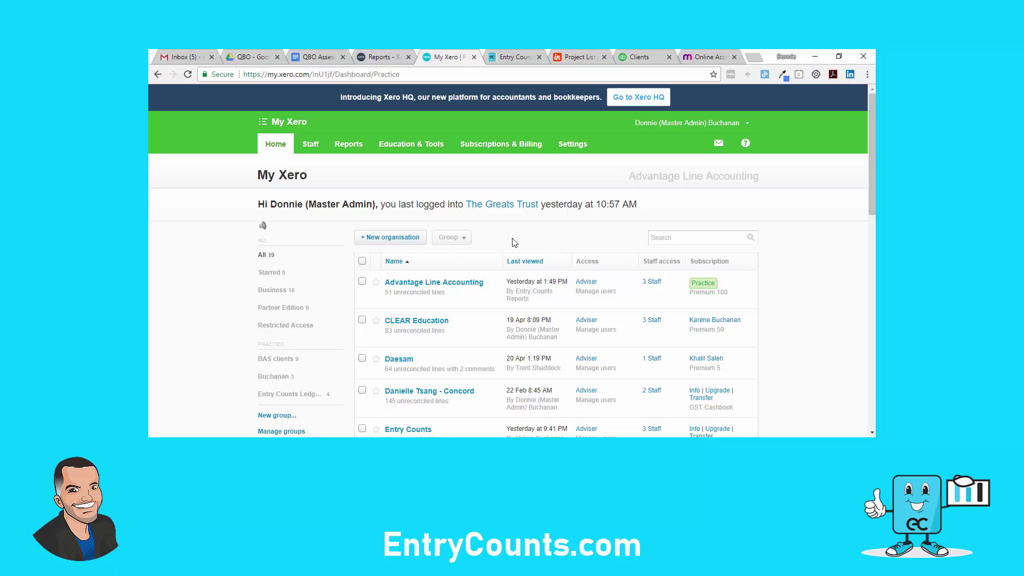
Add a new organisation named QBO Ledger Import that pays taxes in Australia, and choose to buy it rather than start a trial.
left_click(402, 240)
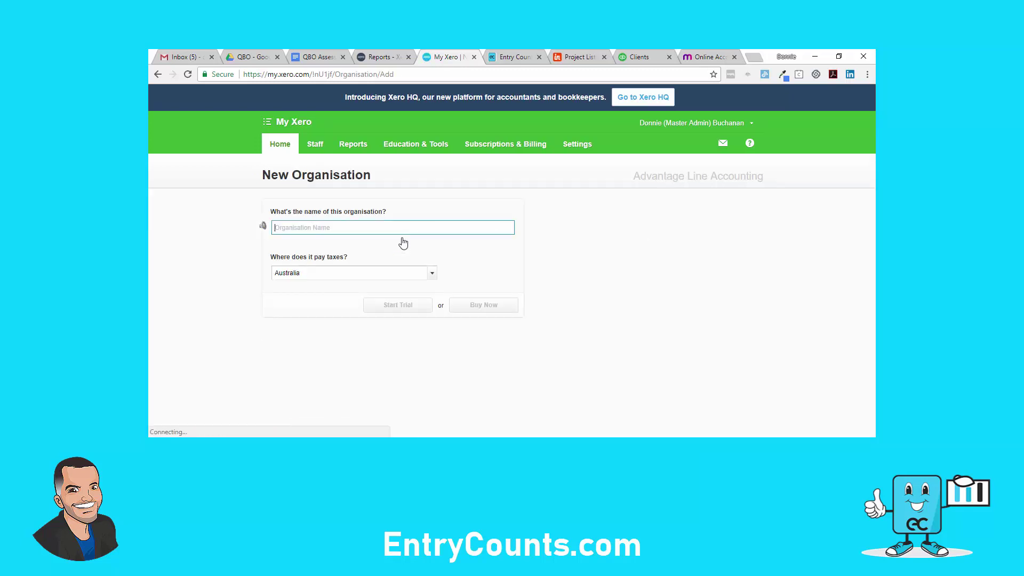
type("QBO Ledger Import")
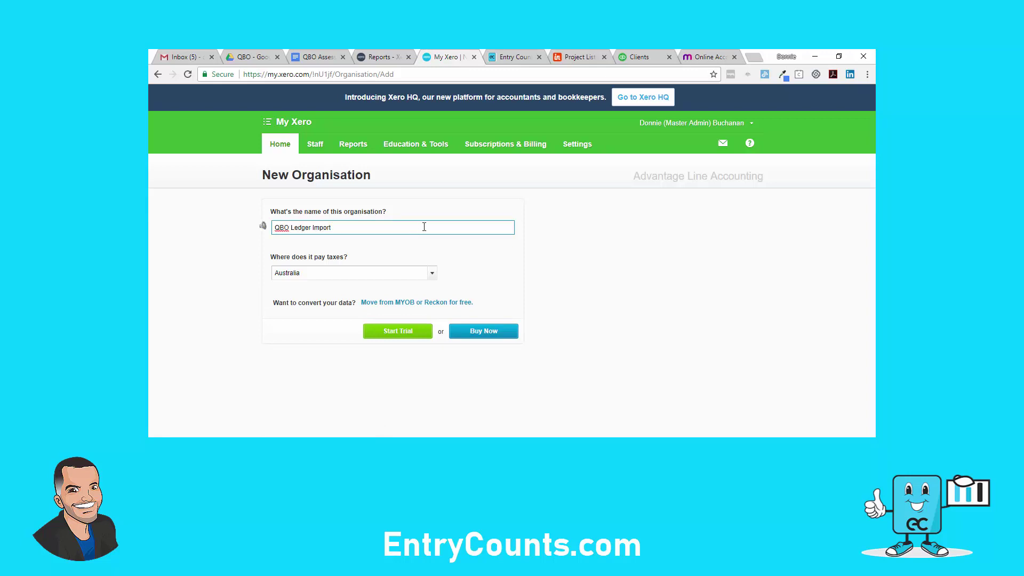
left_click(484, 331)
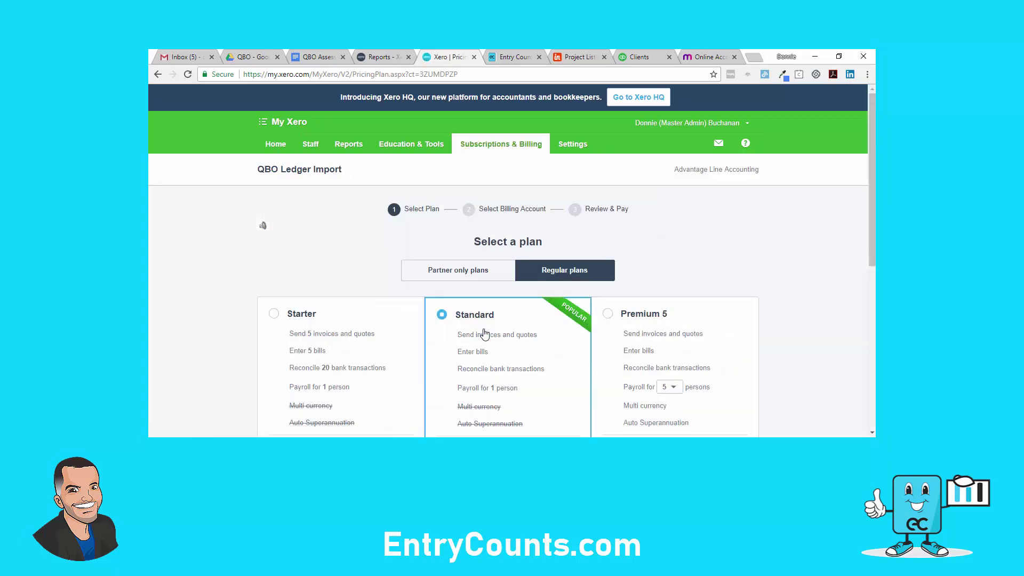
Select the partner-only Ledger plan for the organisation and continue to the billing details.
left_click(459, 280)
left_click(273, 315)
scroll(248, 382, "down", 1)
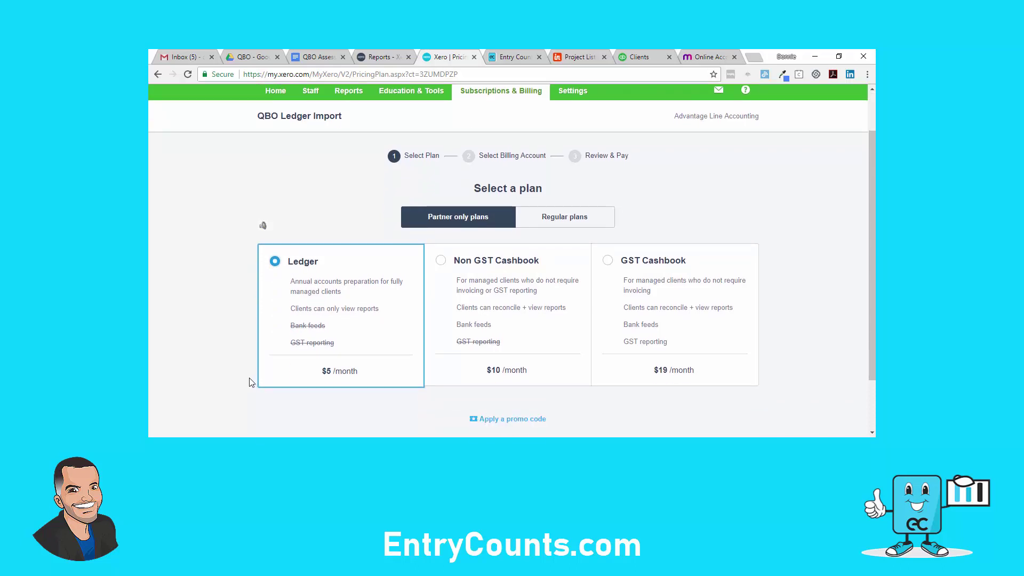
scroll(249, 382, "down", 1)
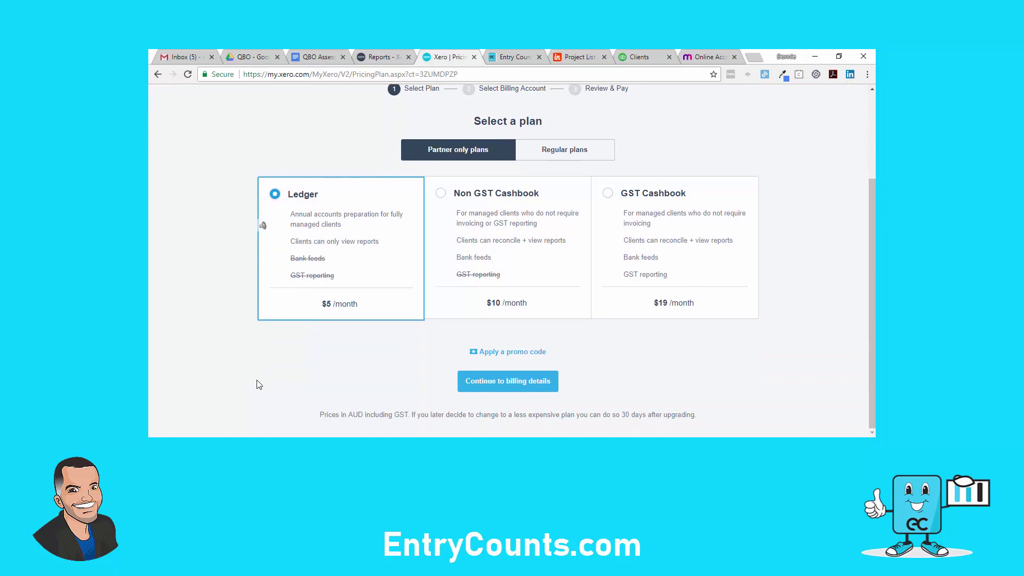
left_click(499, 391)
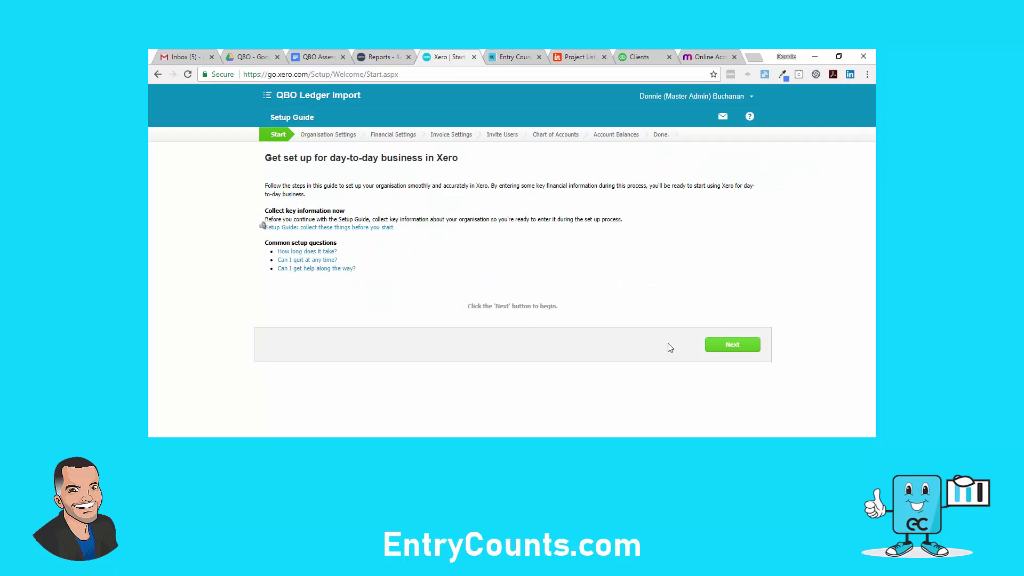
Advance the setup guide to the Chart of Accounts stage and proceed with the import from file option.
left_click(734, 345)
left_click(565, 317)
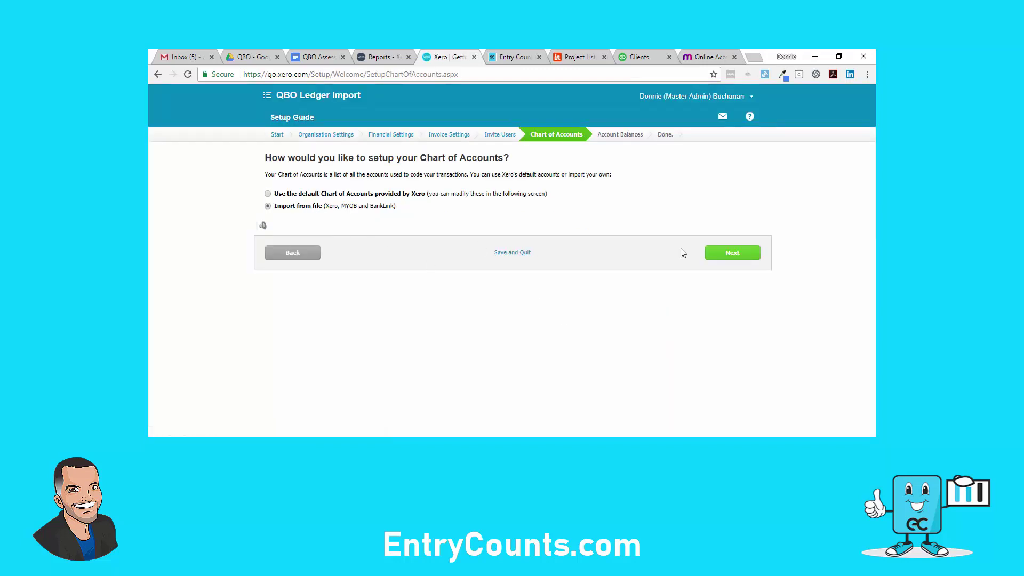
left_click(725, 254)
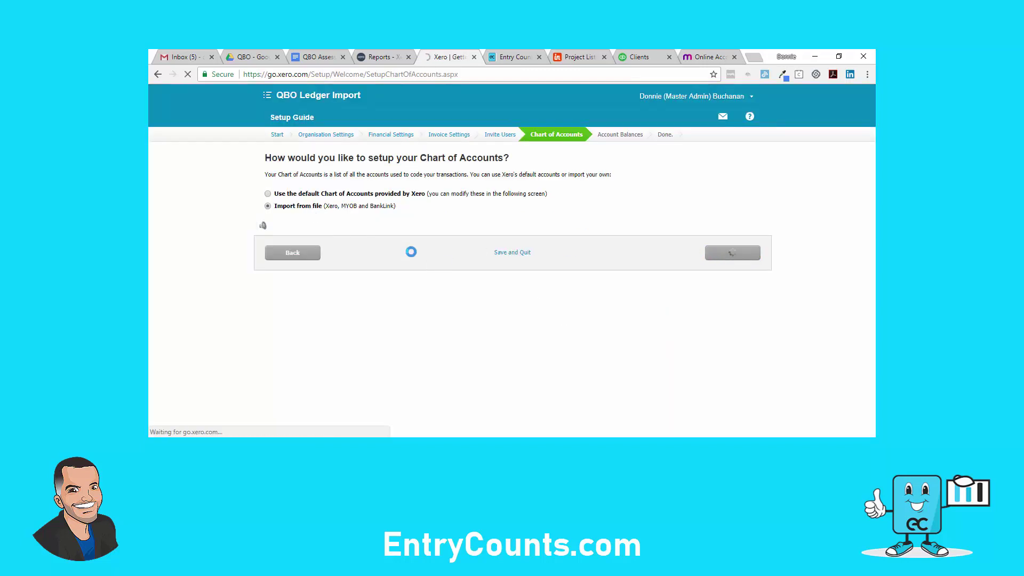
Import EC Master COA - Trust.csv as the chart of accounts and finish the setup guide without entering account balances.
left_click(295, 310)
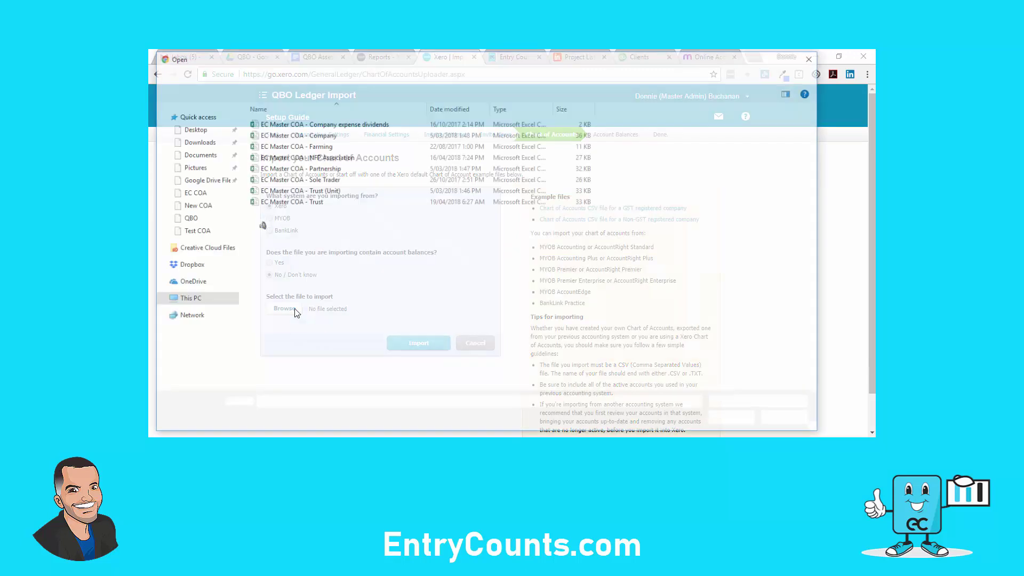
double_click(322, 203)
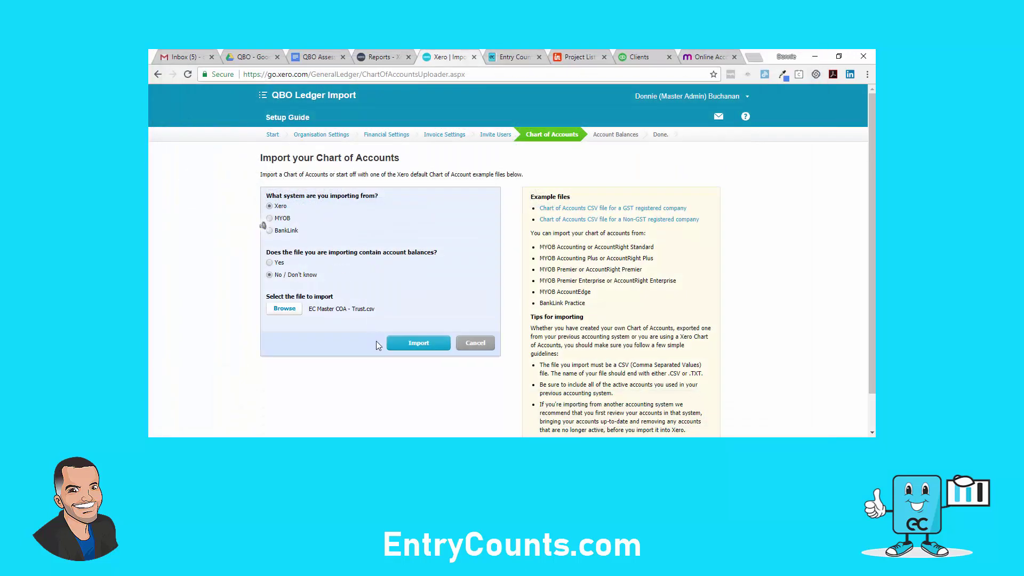
left_click(414, 344)
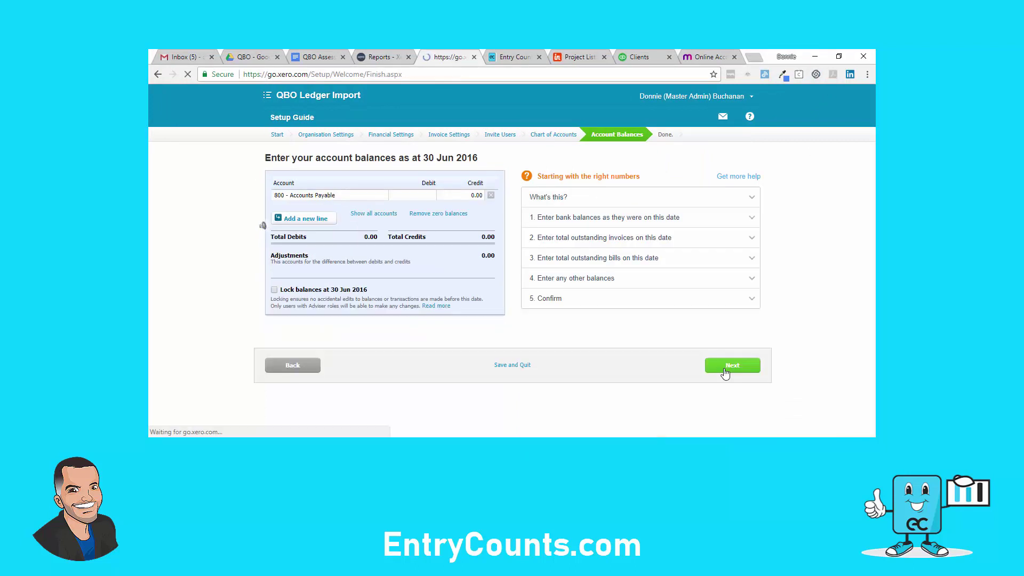
left_click(724, 367)
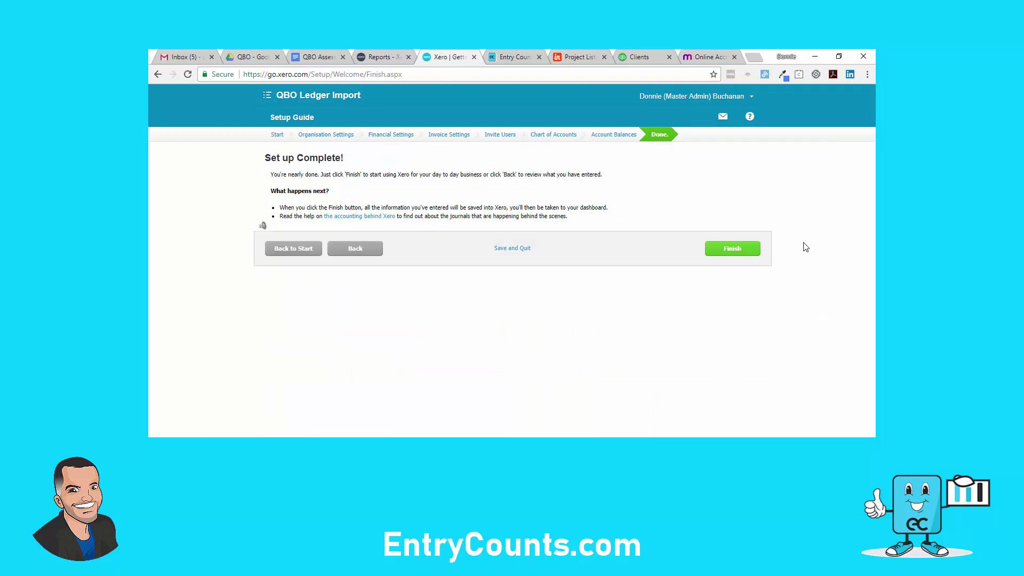
left_click(734, 252)
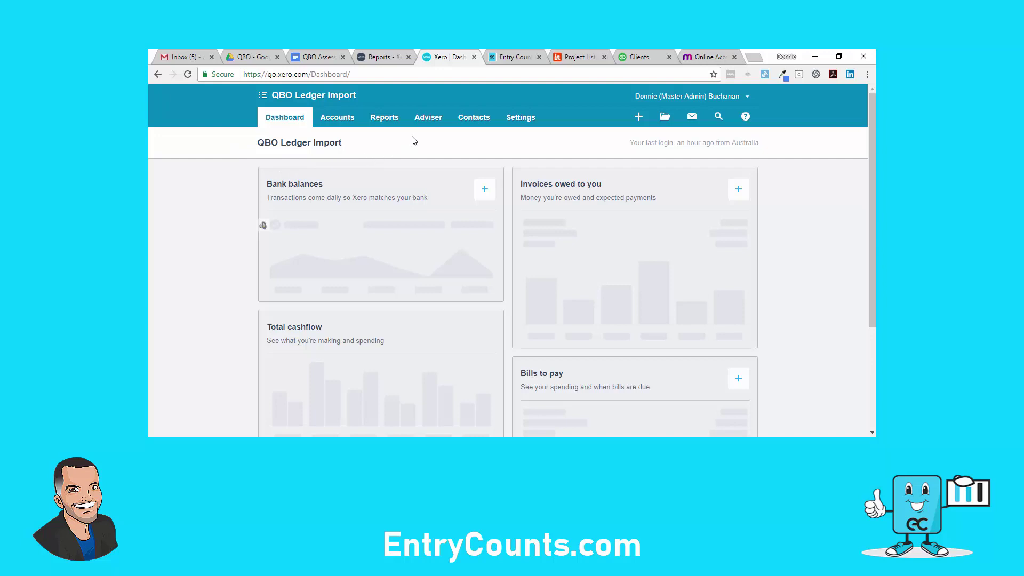
Download the manual journal import template from the adviser's manual journals and open the CSV file in Excel.
left_click(429, 122)
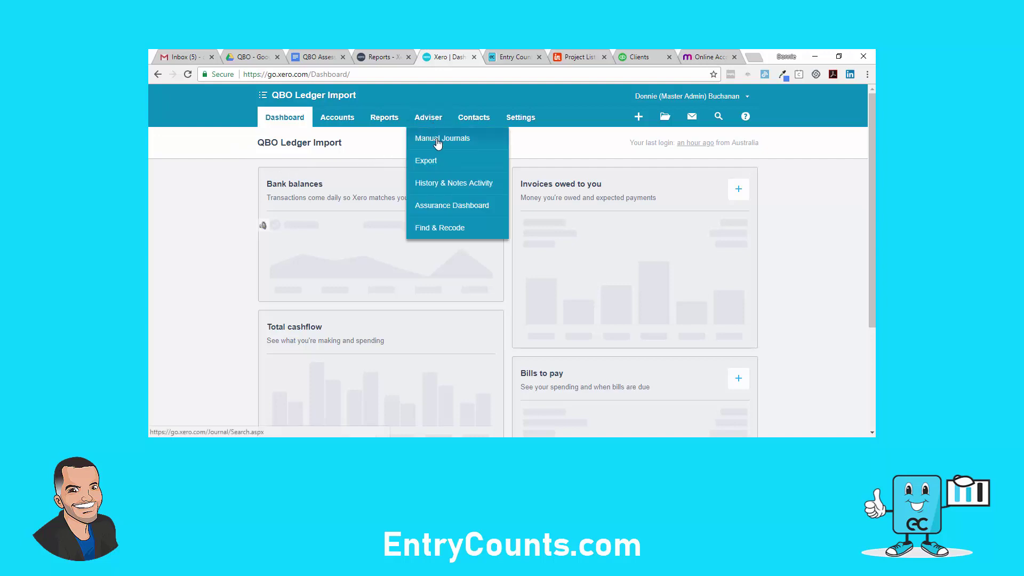
left_click(438, 140)
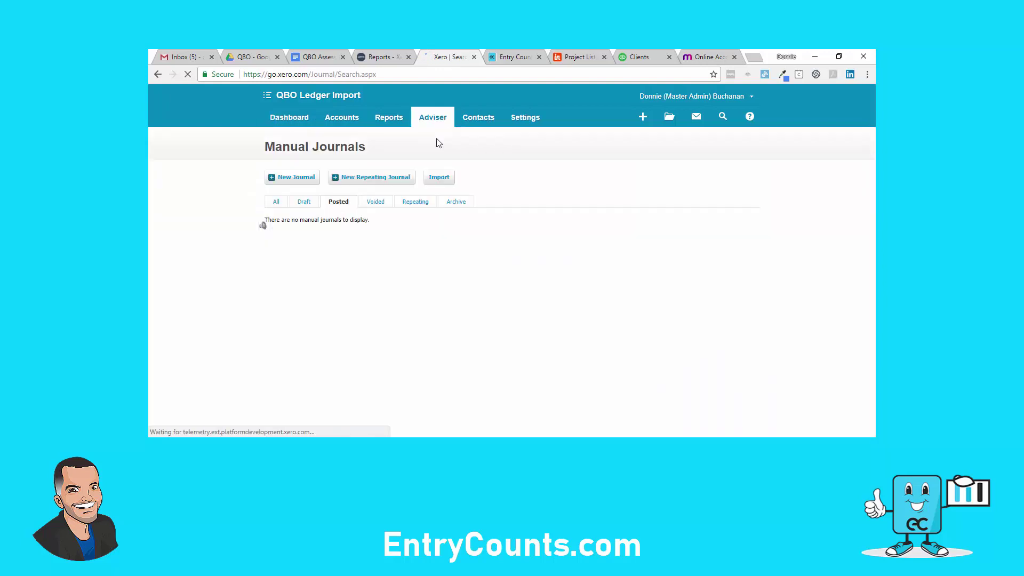
left_click(436, 180)
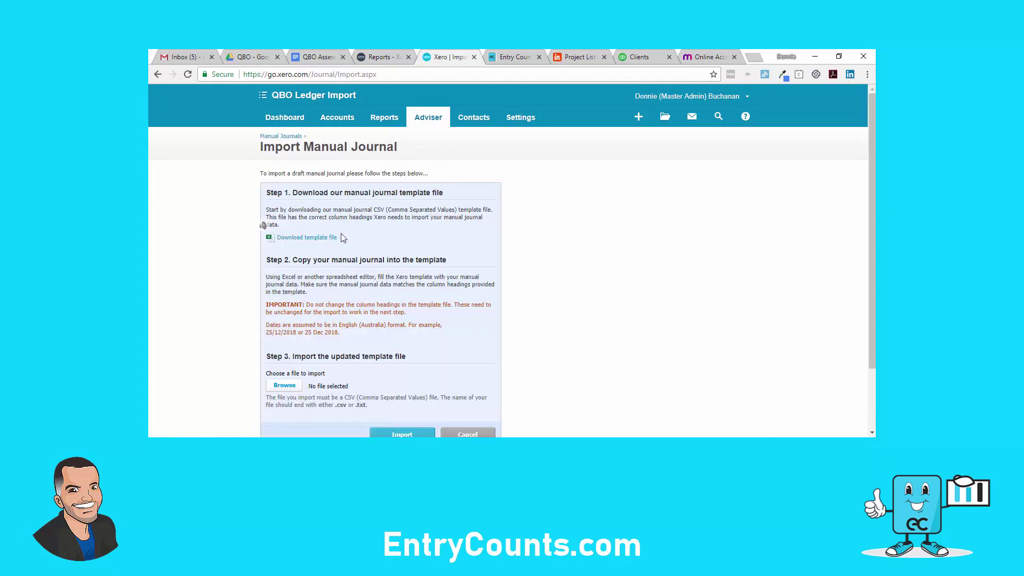
left_click(330, 238)
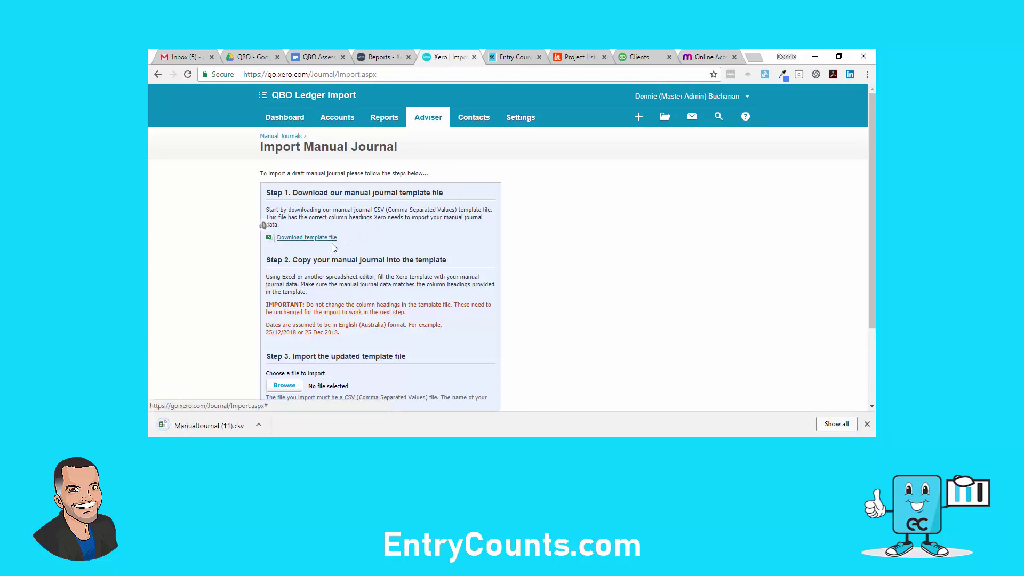
left_click(163, 425)
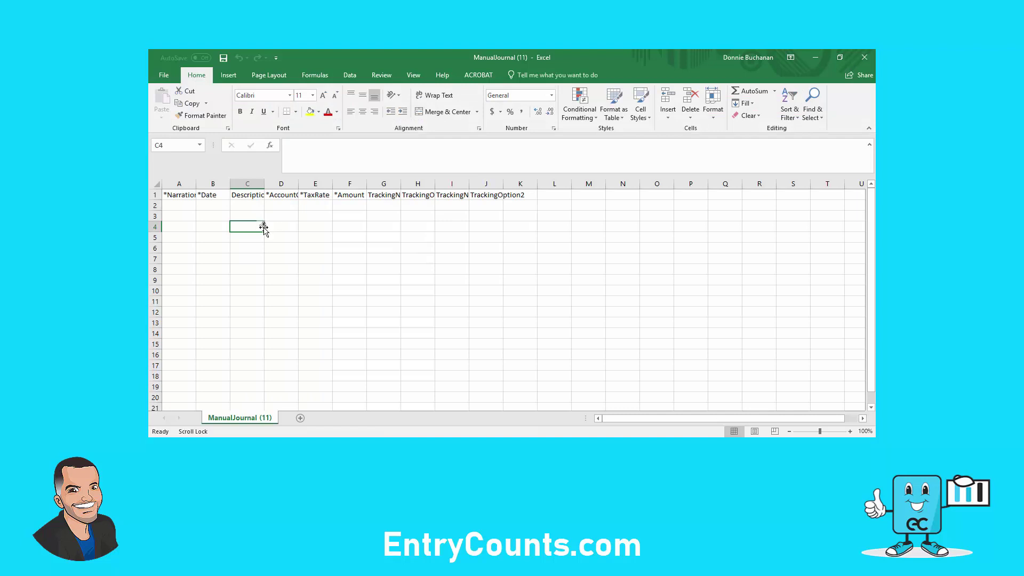
Widen columns A to F of the journal template so that their headings are fully readable.
left_click_drag(272, 241, 273, 247)
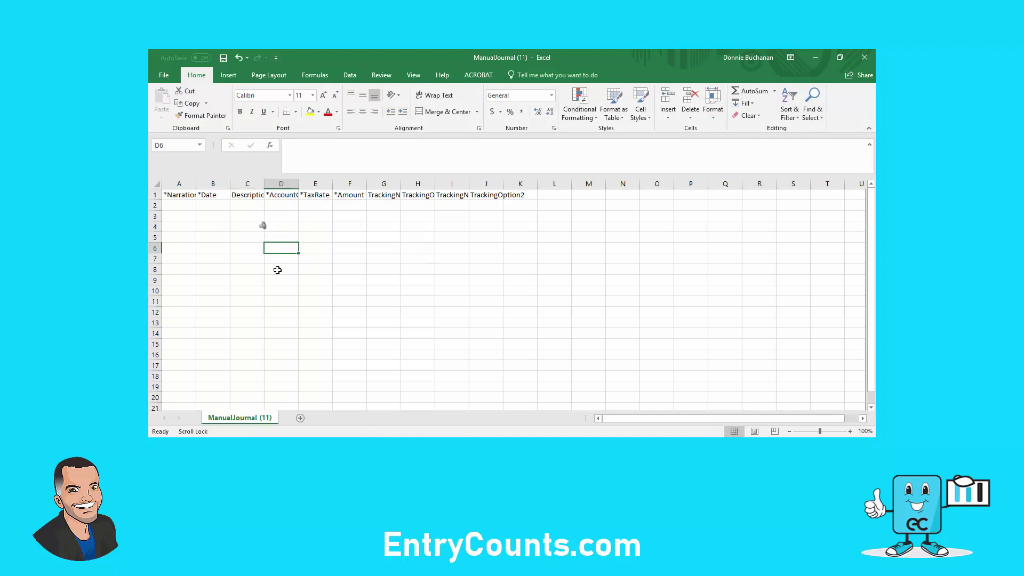
left_click(318, 228)
left_click_drag(184, 185, 394, 184)
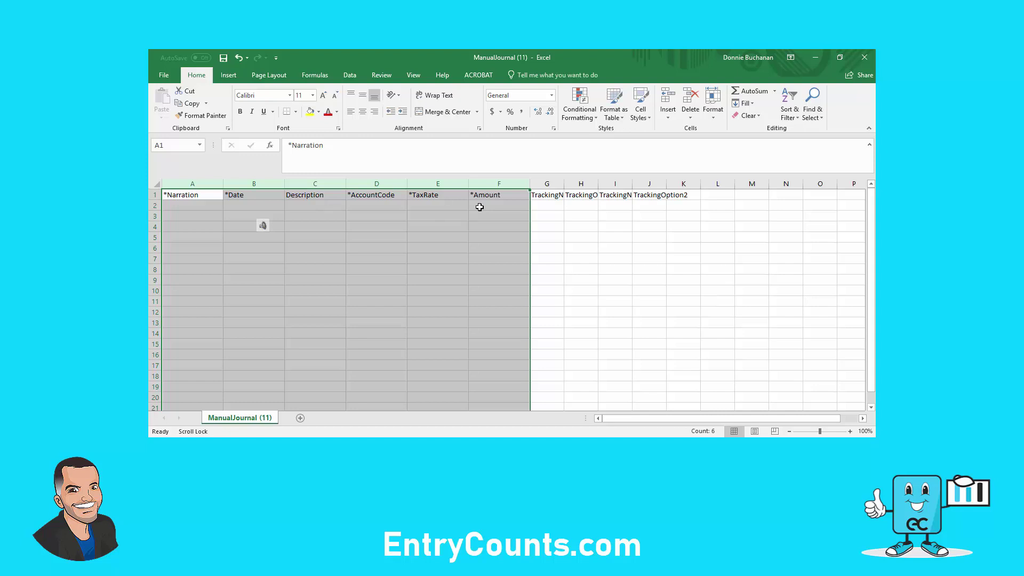
Change the heading in cell C1 to *Description.
left_click(323, 195)
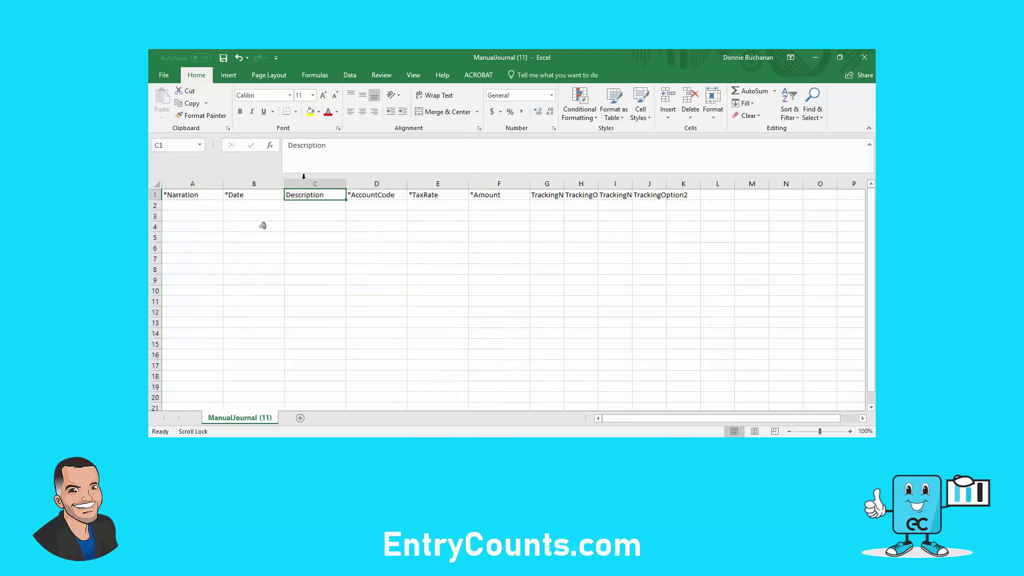
left_click(287, 145)
type("*")
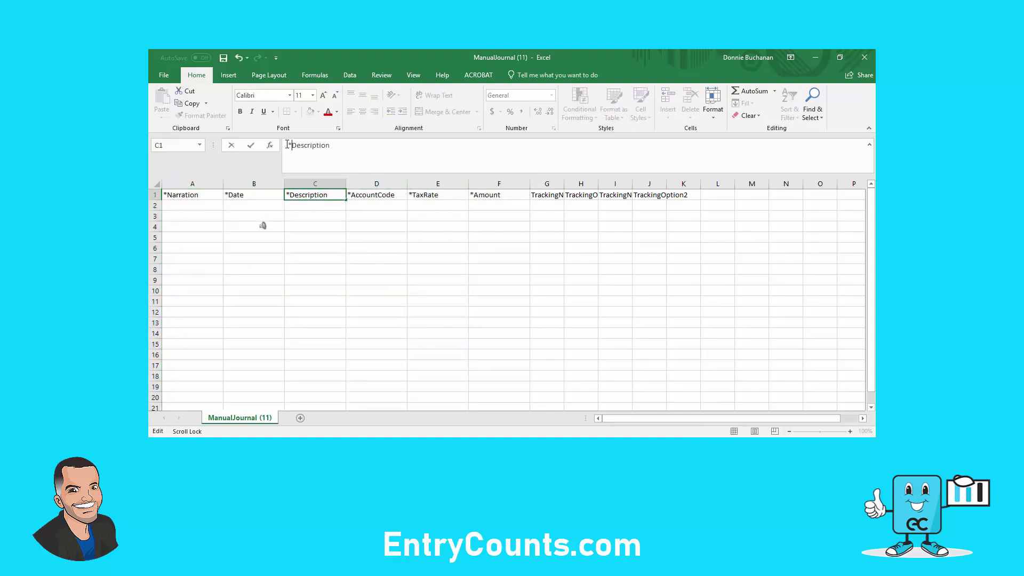
key("Return")
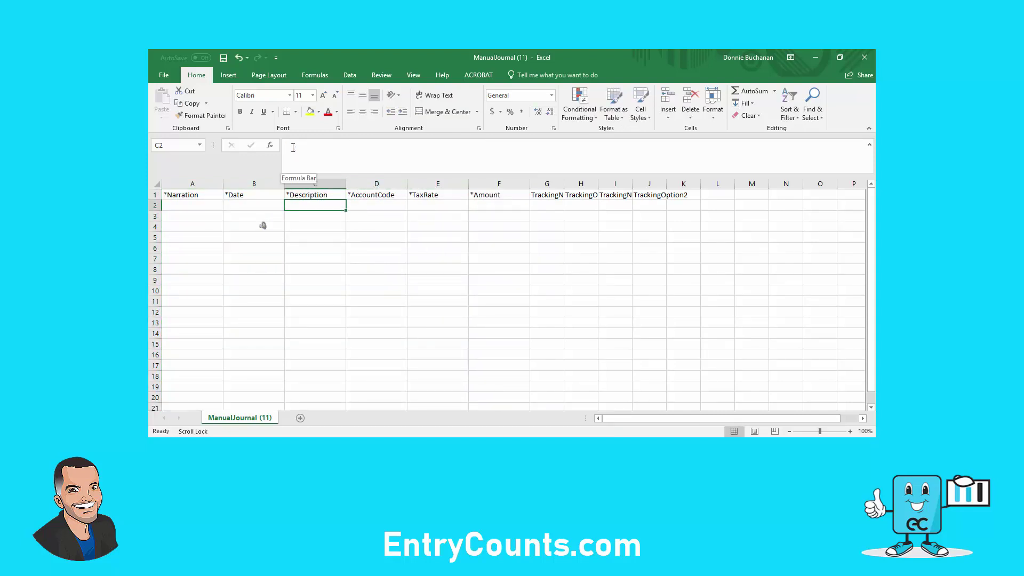
left_click(492, 223)
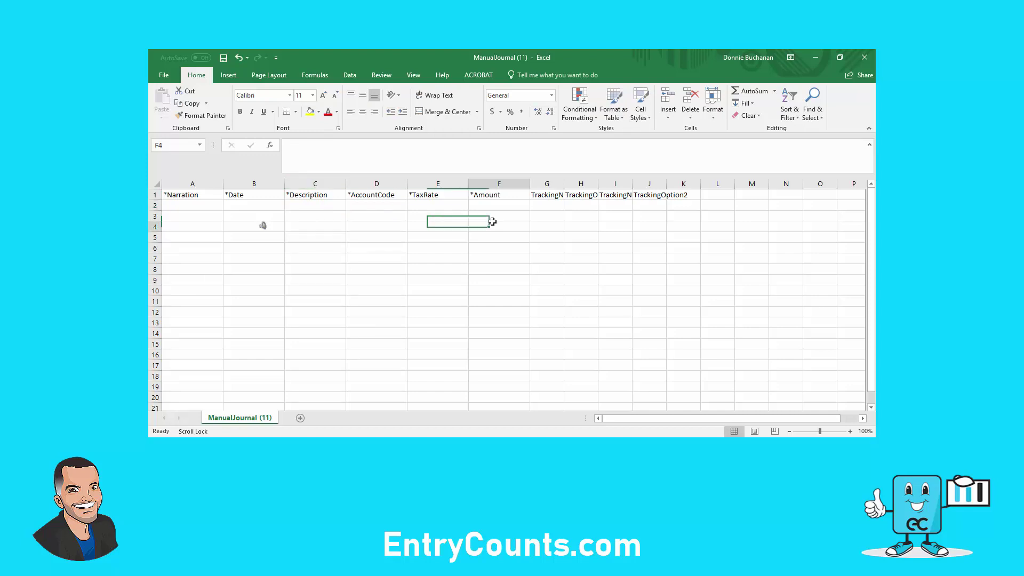
Clear the tracking name and tracking option headings from columns G to K.
left_click_drag(192, 184, 686, 184)
left_click(556, 227)
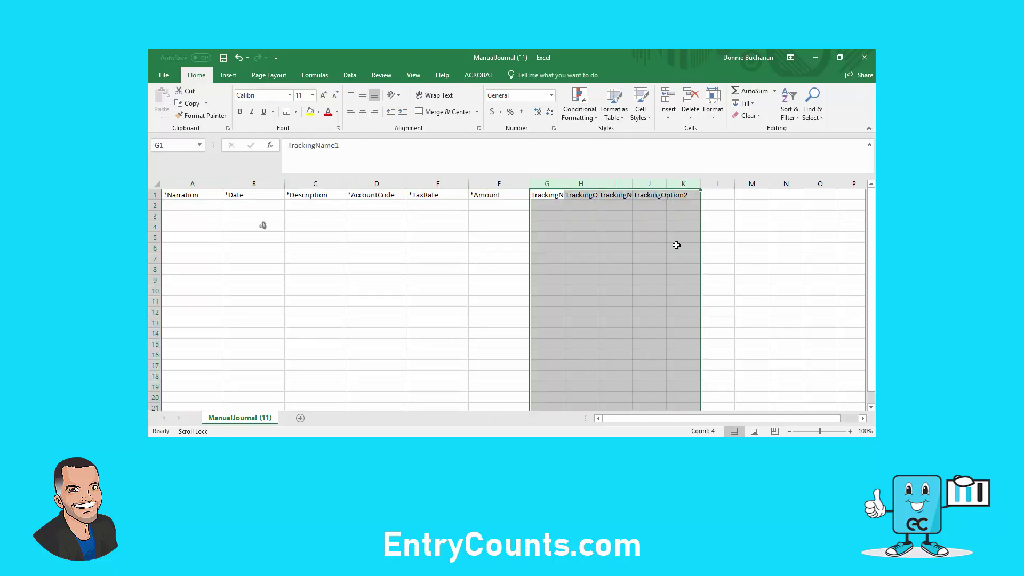
key("Delete")
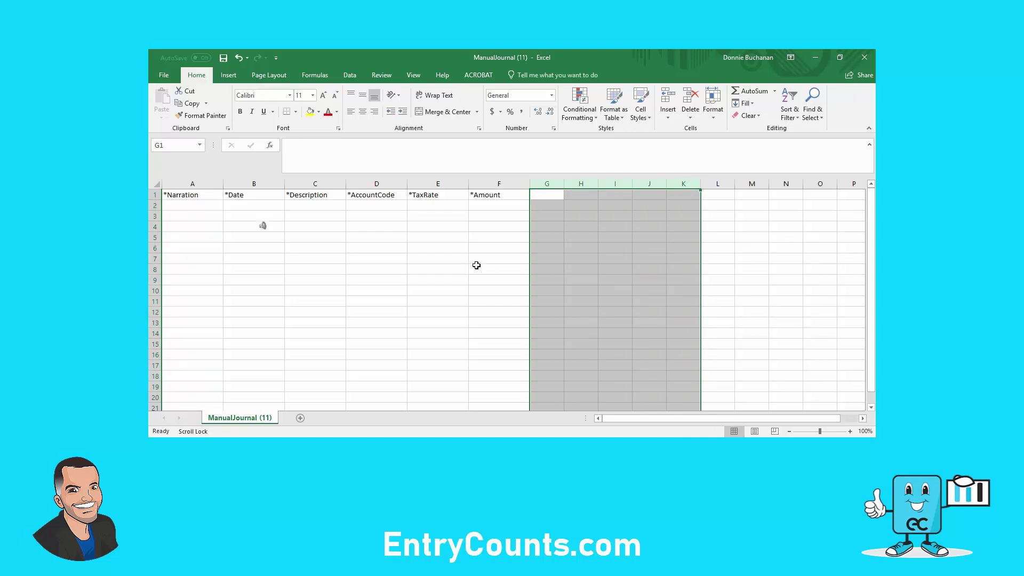
Enter the date 30-Jun-18 in cells B2 and B3 and fill it down to B18.
left_click(258, 206)
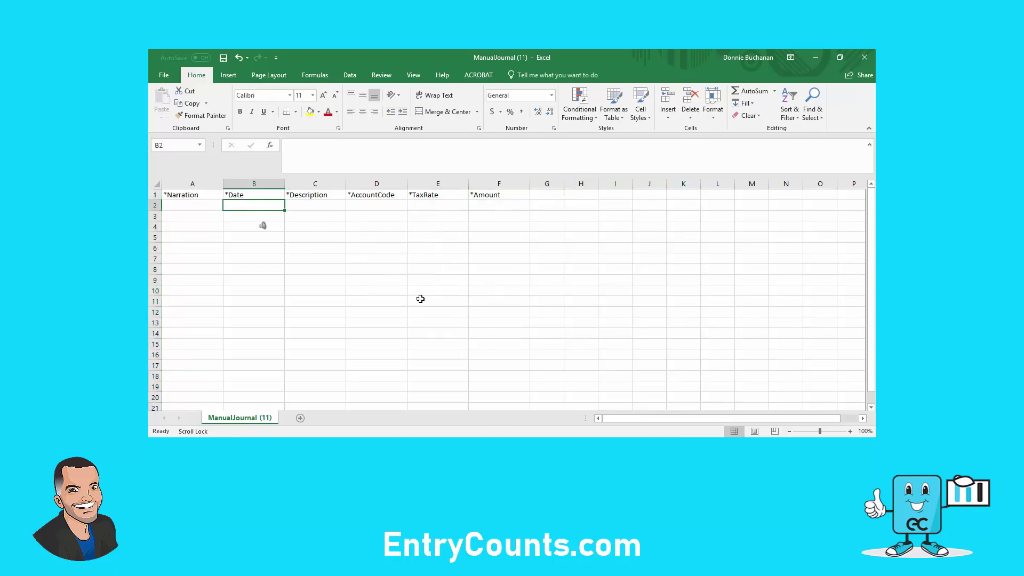
type("30")
type("-Jun-18")
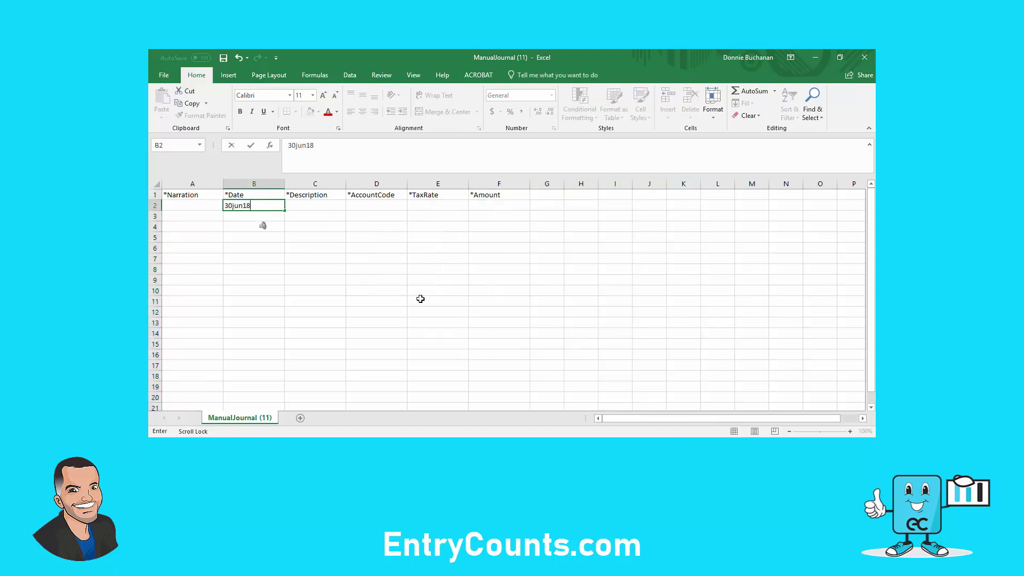
key("Return")
type("30-Jun-18")
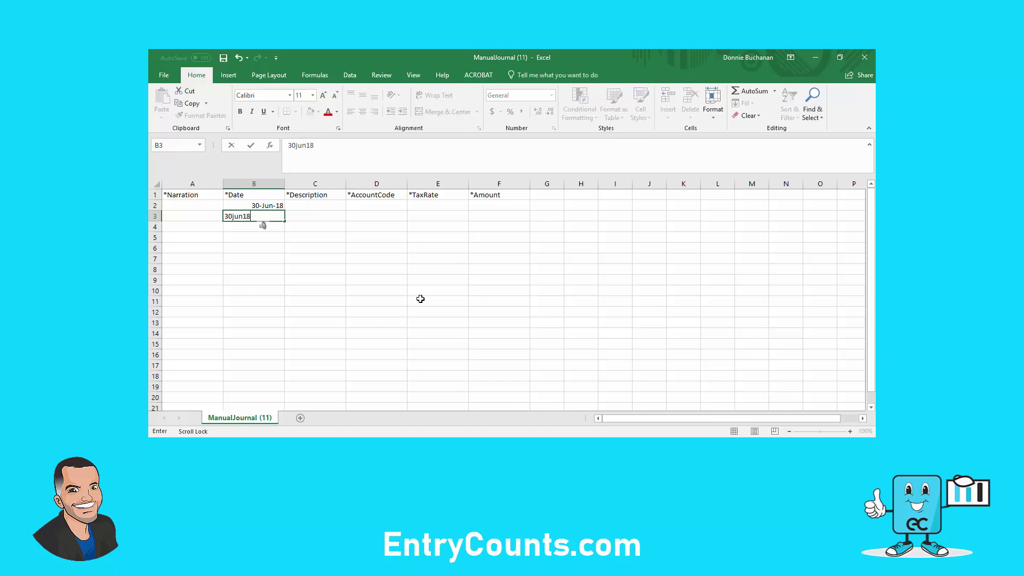
key("Return")
left_click_drag(270, 206, 271, 376)
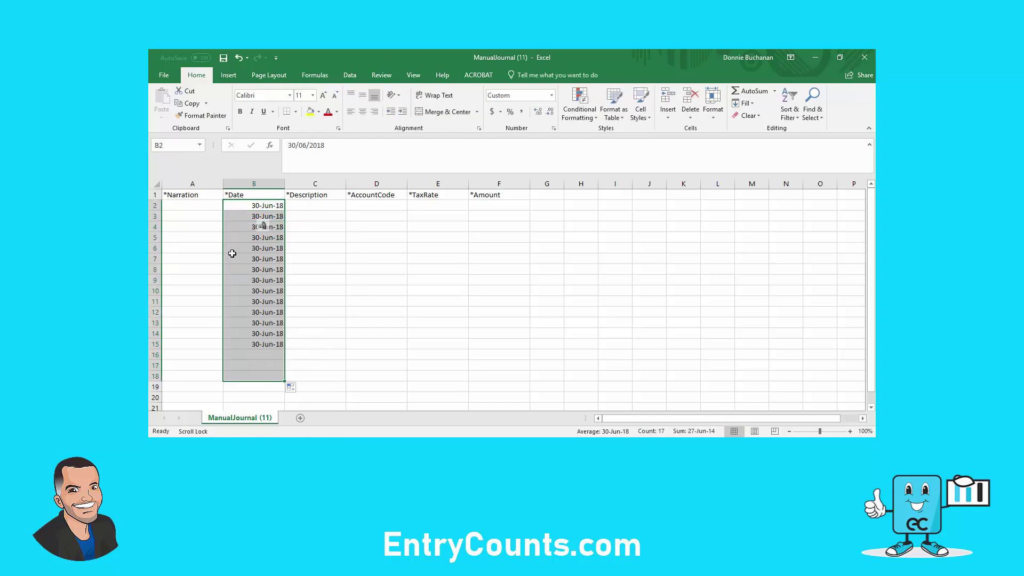
Enter the narration "Import 2018 QBO data" in cell A2.
left_click(195, 207)
type("Impot")
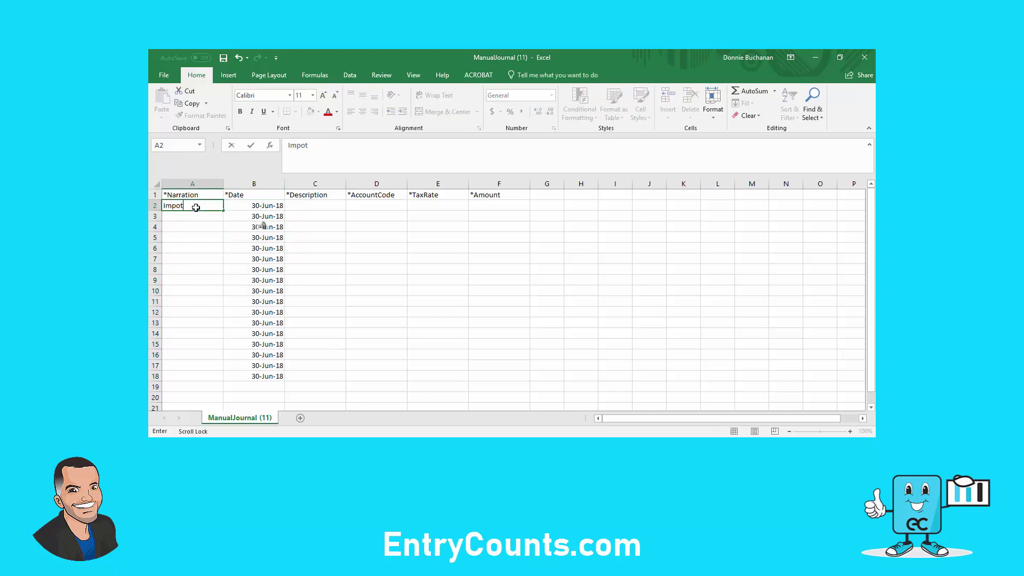
key("BackSpace")
type("rt")
type(" 2018")
type(" QBO con")
key("Return")
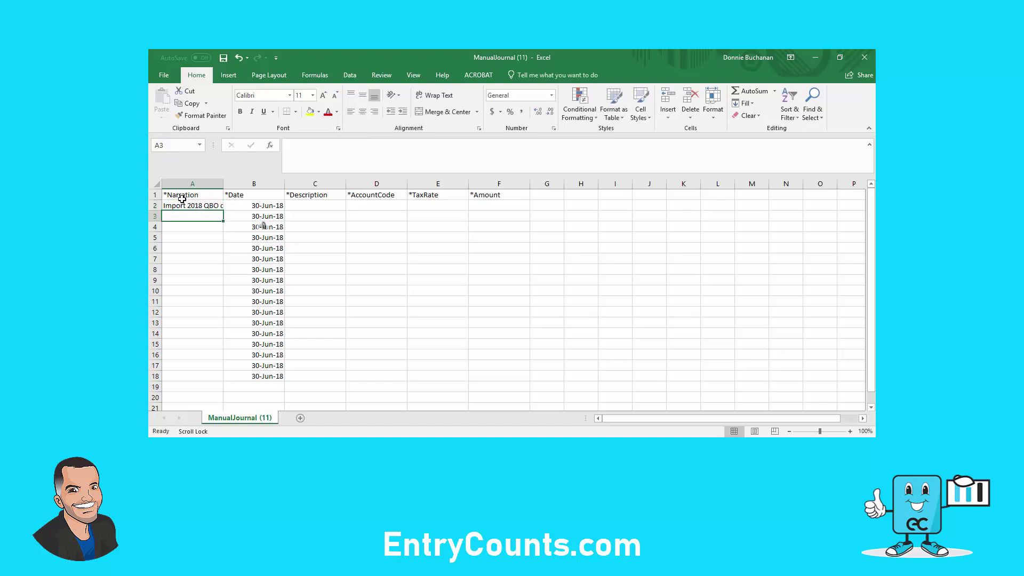
Fit column A to its contents and copy the narration from A2 into cells A3 to A18.
double_click(224, 184)
left_click(228, 202)
key("ctrl+c")
key("Down")
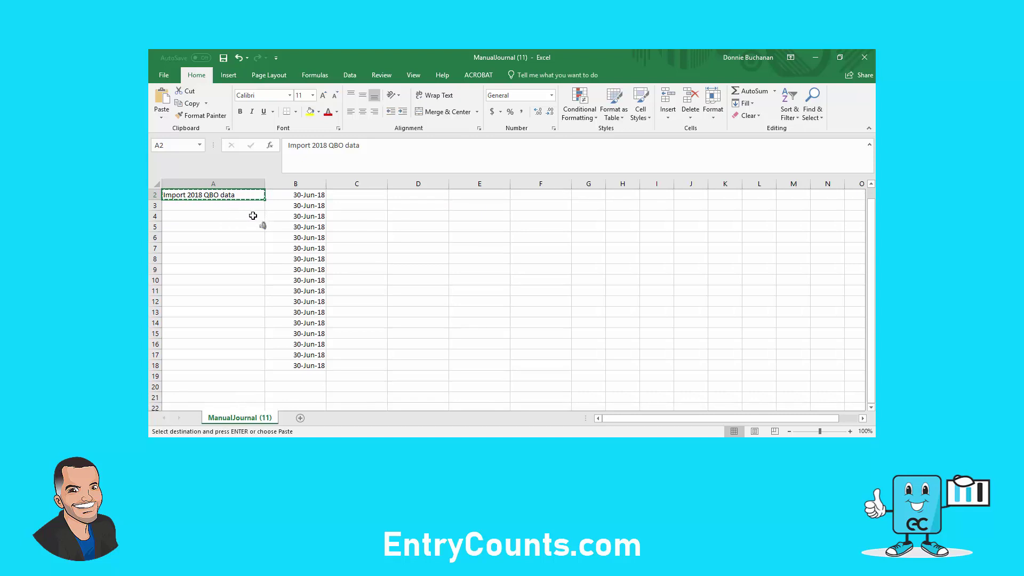
left_click_drag(258, 209, 246, 363)
key("ctrl+v")
scroll(251, 362, "up", 1)
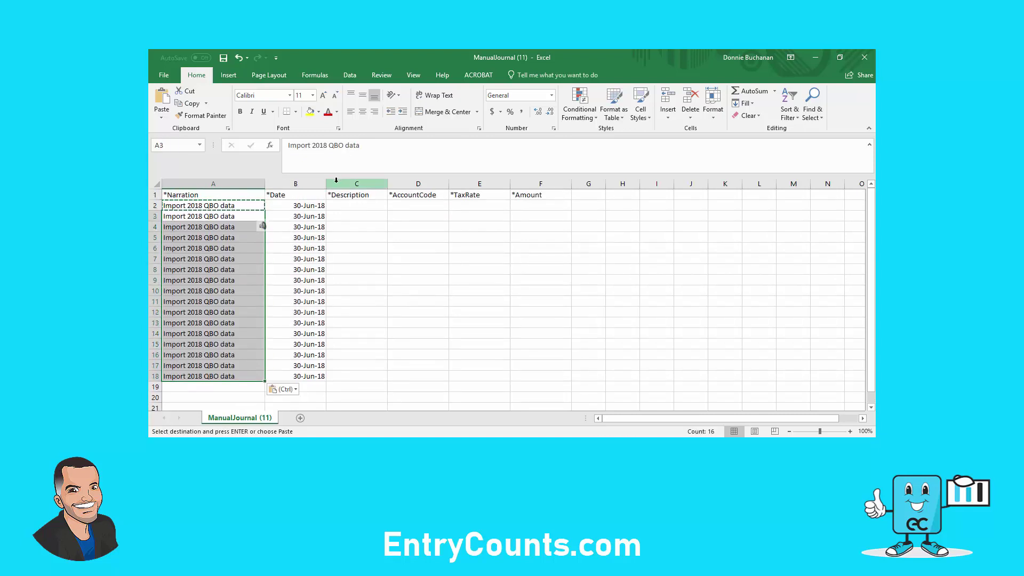
Centre the contents of the *Date column.
left_click(296, 184)
left_click(362, 111)
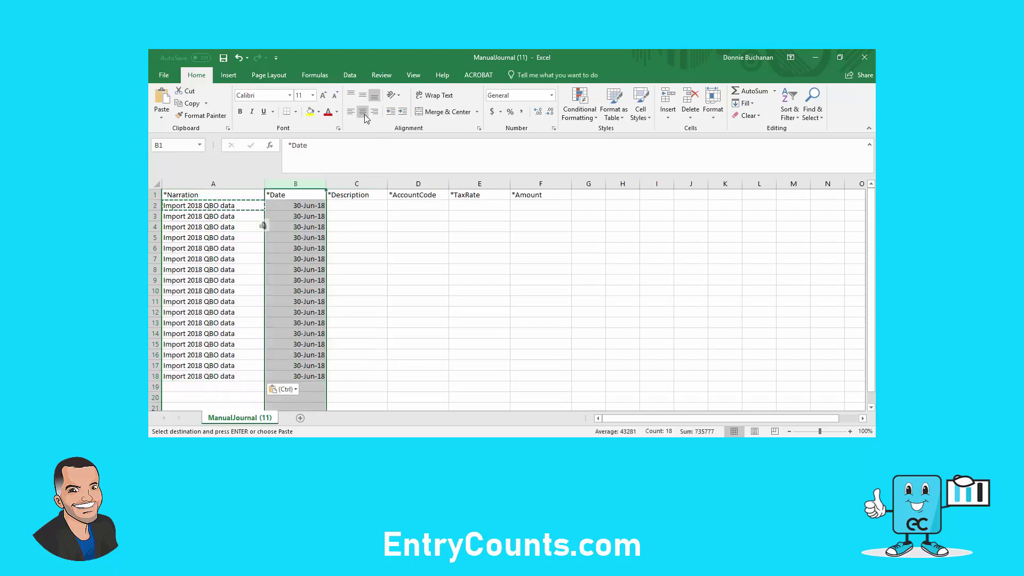
Widen the *AccountCode column, enter the tax rate "BAS Excluded" in cell E2 and fill it down to E18.
left_click(377, 261)
left_click_drag(448, 184, 476, 187)
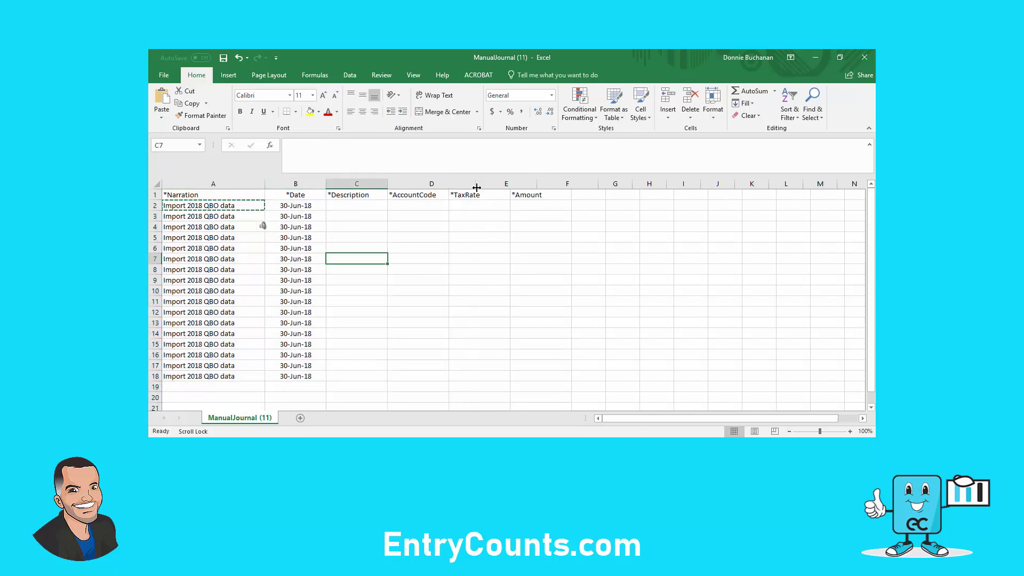
left_click(498, 207)
type("BAS Excluded")
key("ctrl+Return")
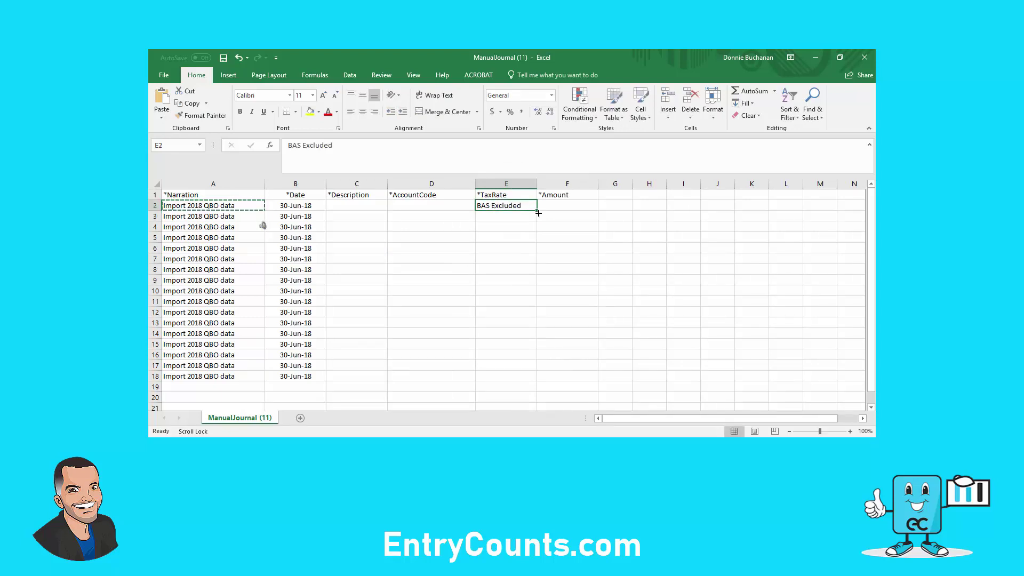
left_click_drag(538, 213, 524, 384)
left_click(579, 279)
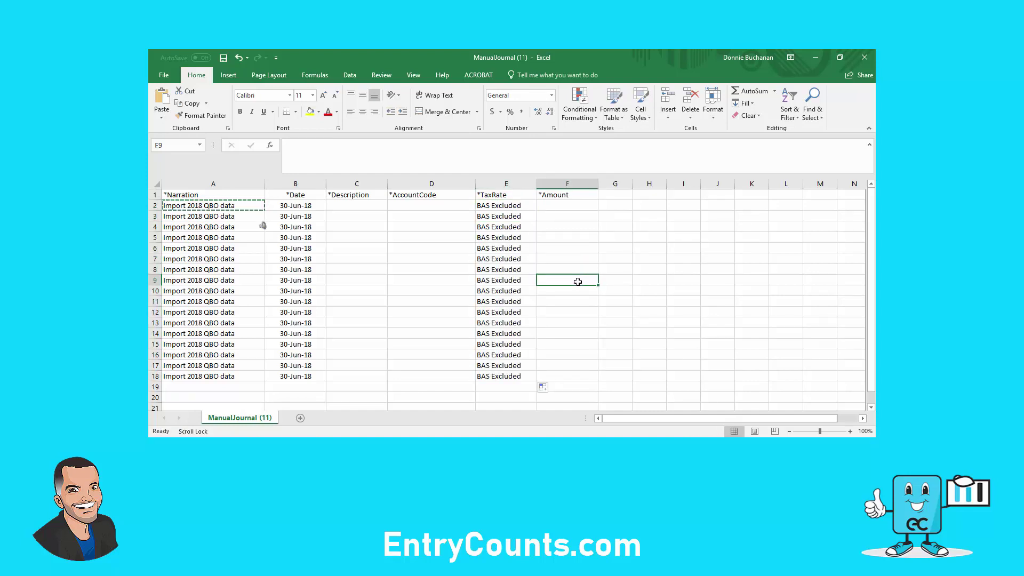
Shade the *Description, *AccountCode and *Amount columns with a light green fill.
left_click(568, 182)
left_click_drag(347, 183, 399, 184)
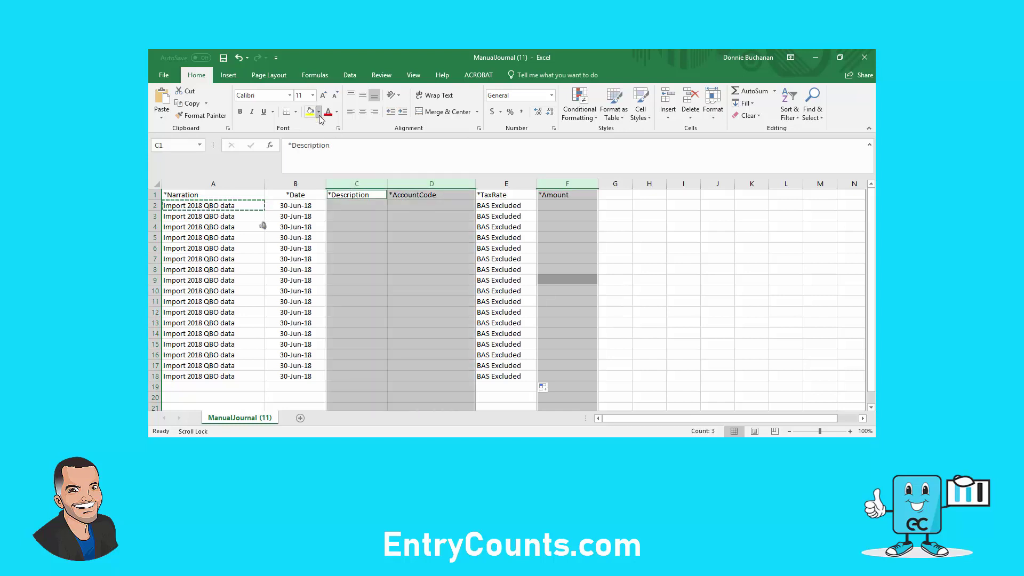
left_click(319, 112)
left_click(347, 195)
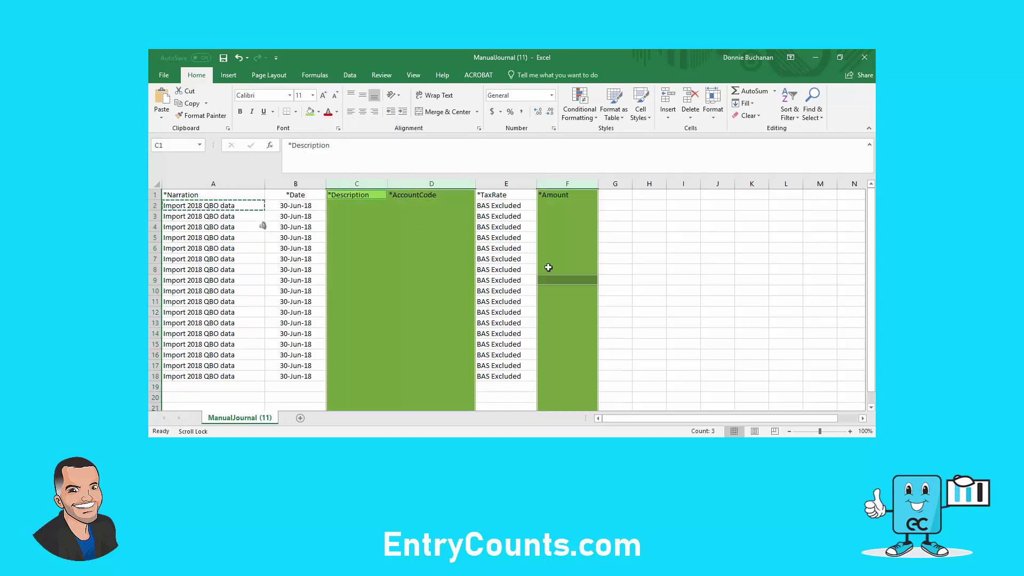
left_click(670, 279)
Apply all borders to every cell in the worksheet.
left_click(154, 184)
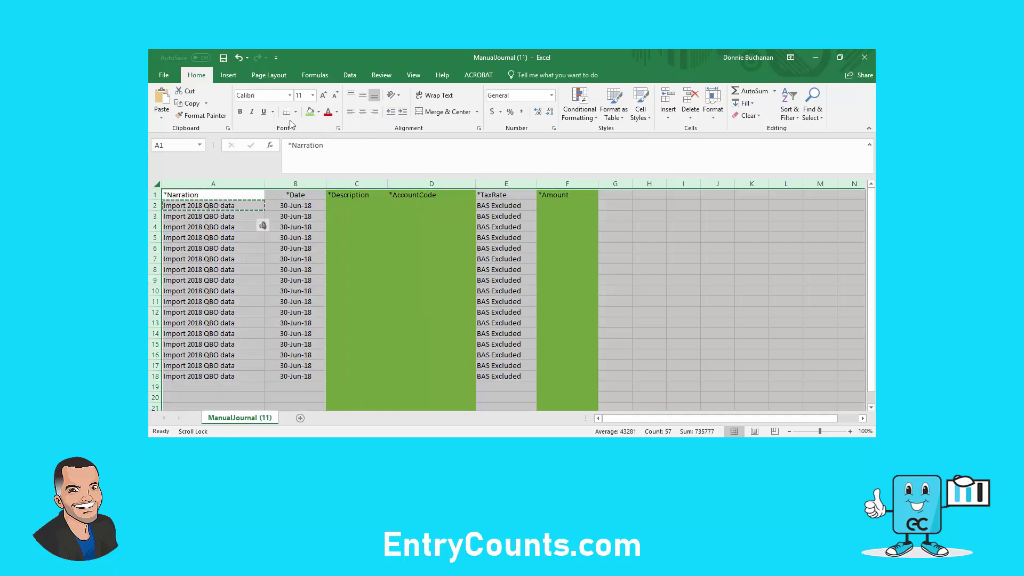
left_click(295, 112)
left_click(291, 187)
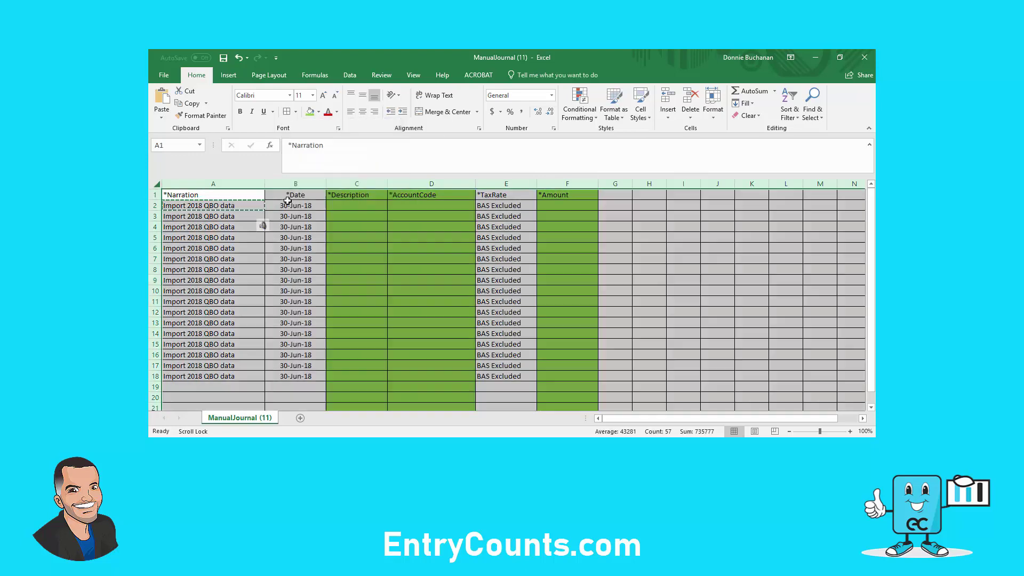
left_click(755, 273)
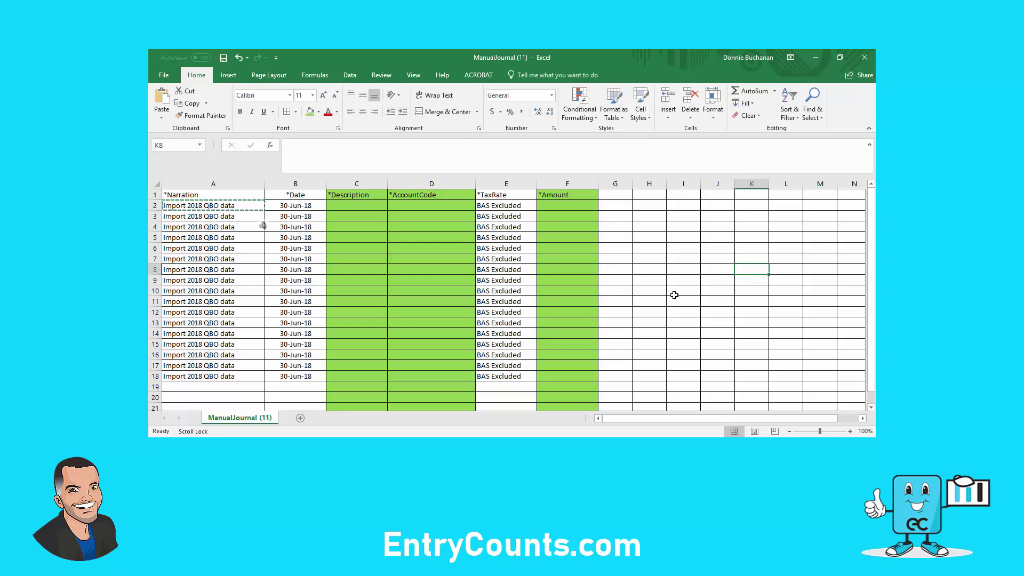
Switch to Chrome and open the Entry Counts Pty Ltd client file in QuickBooks Online.
mouse_move(528, 435)
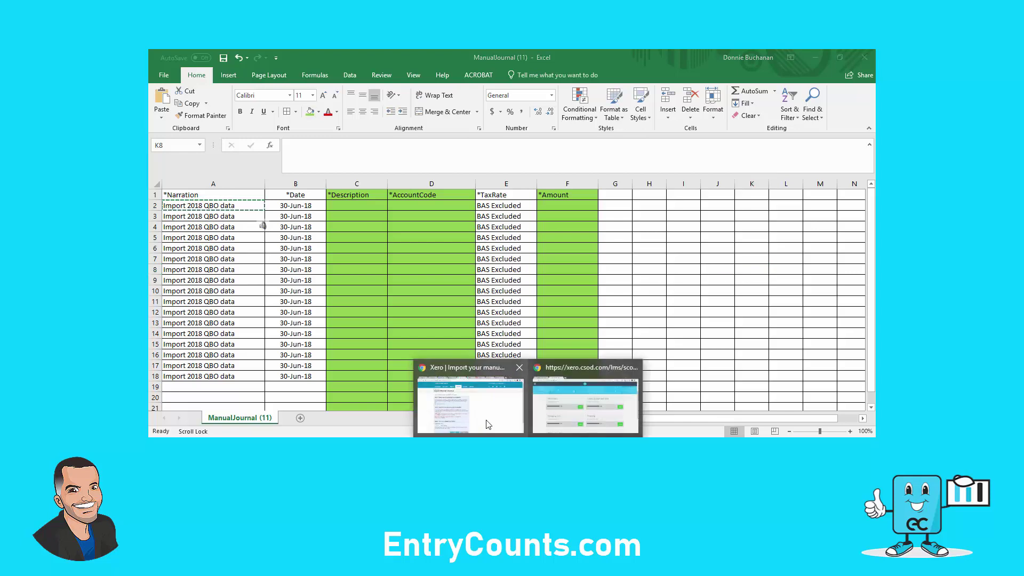
left_click(488, 424)
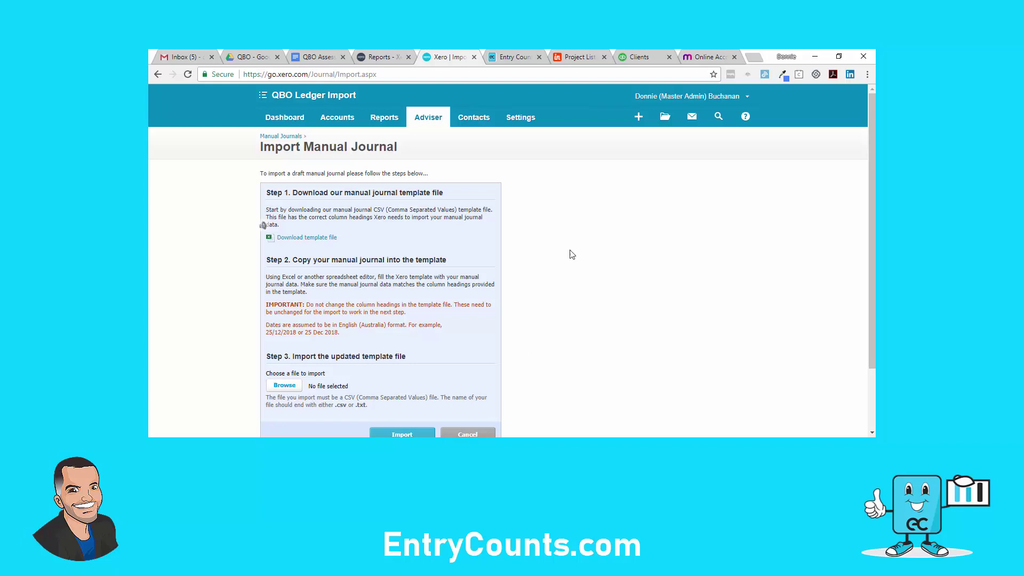
left_click(639, 57)
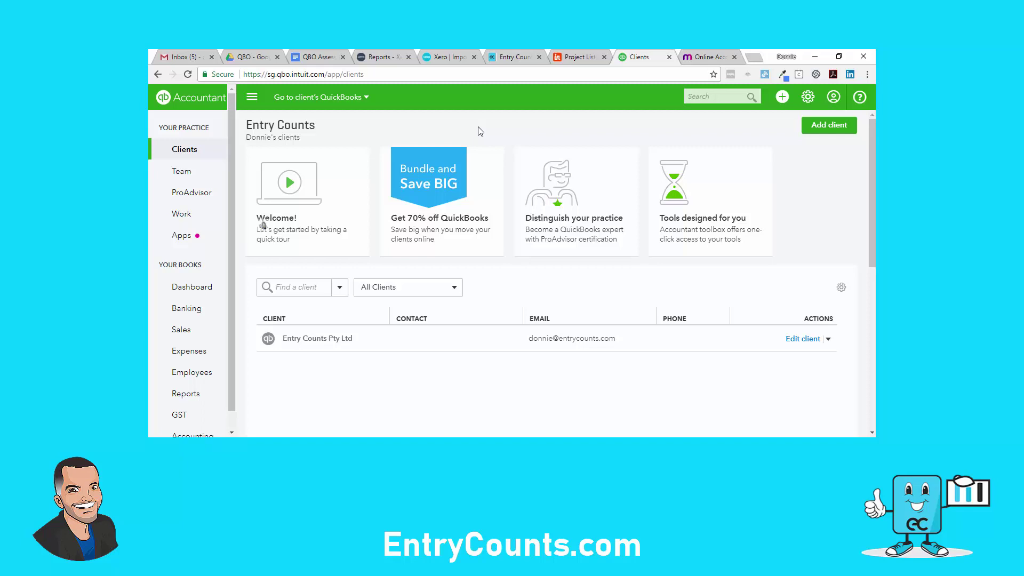
left_click(361, 102)
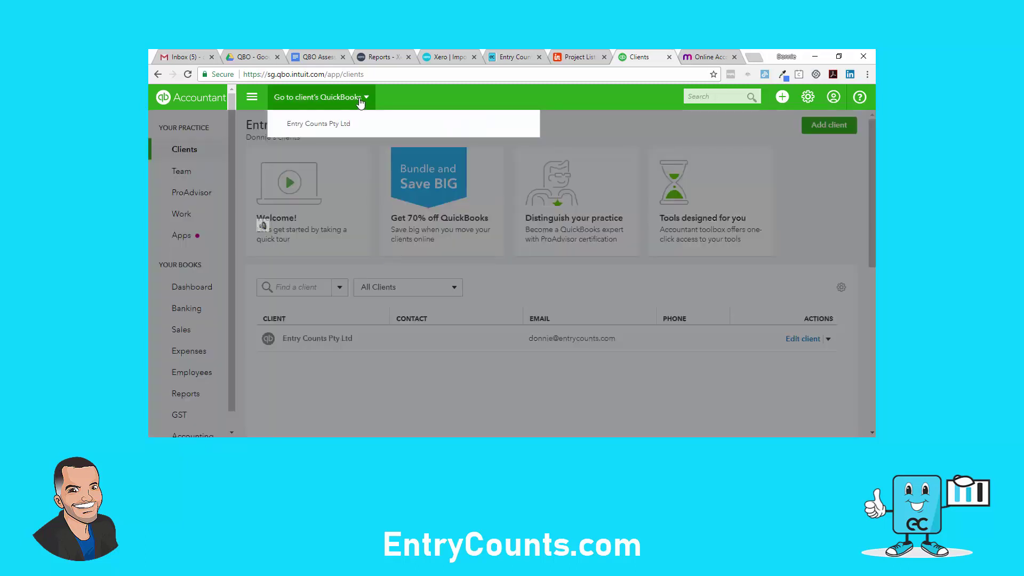
left_click(340, 124)
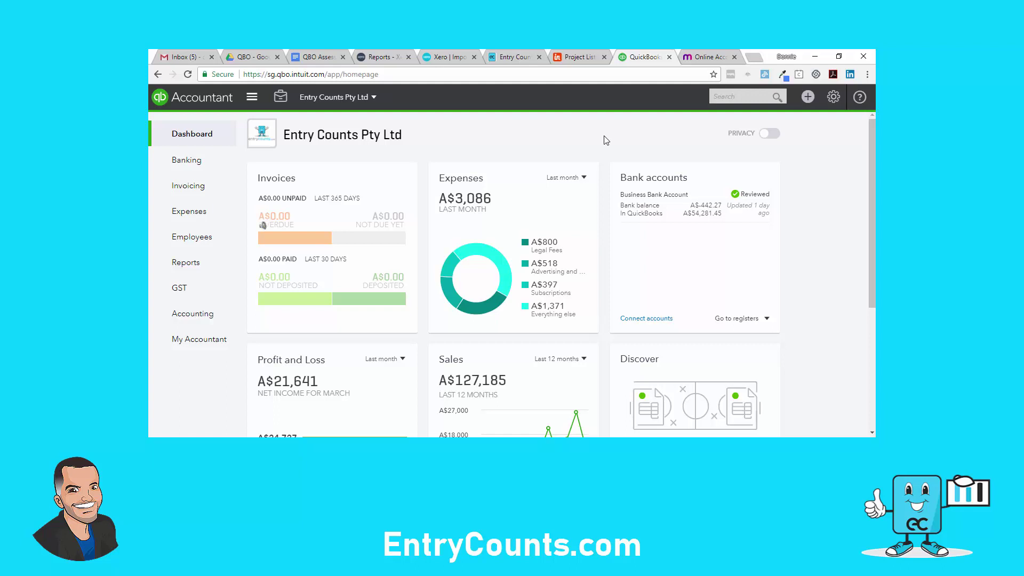
Run the Balance Sheet Comparison report from the Accountant Reports.
left_click(191, 272)
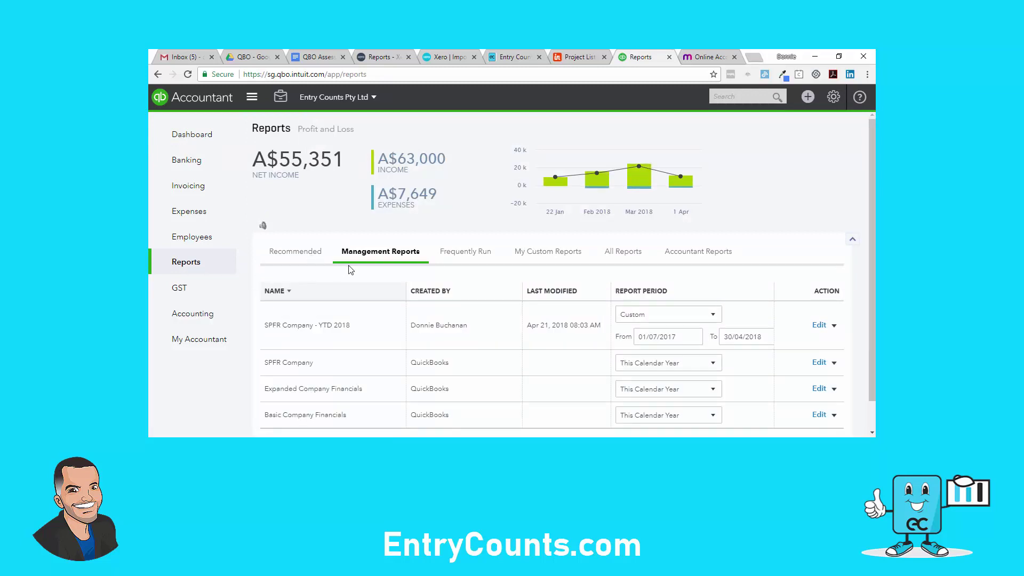
left_click(695, 258)
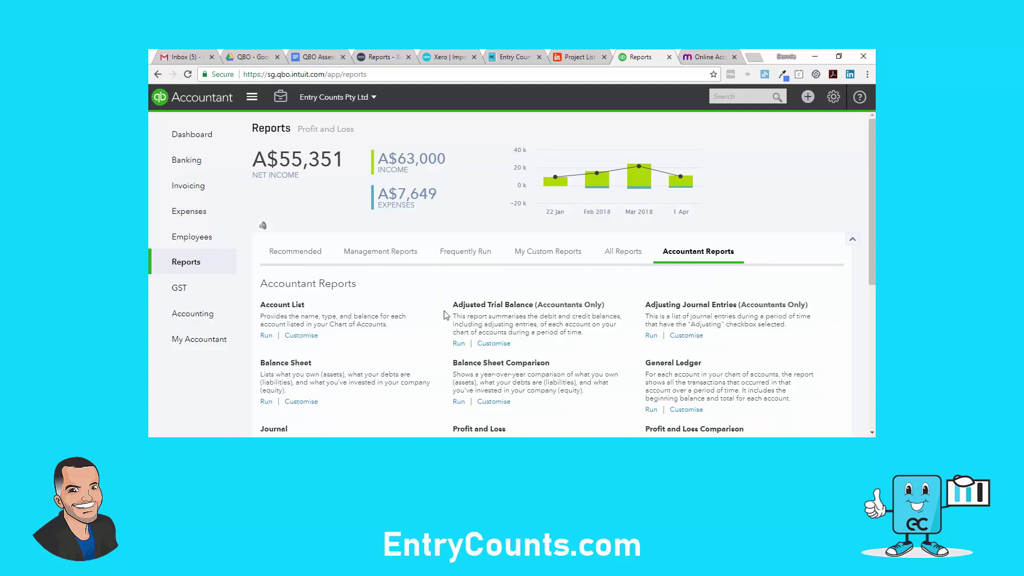
scroll(440, 337, "down", 2)
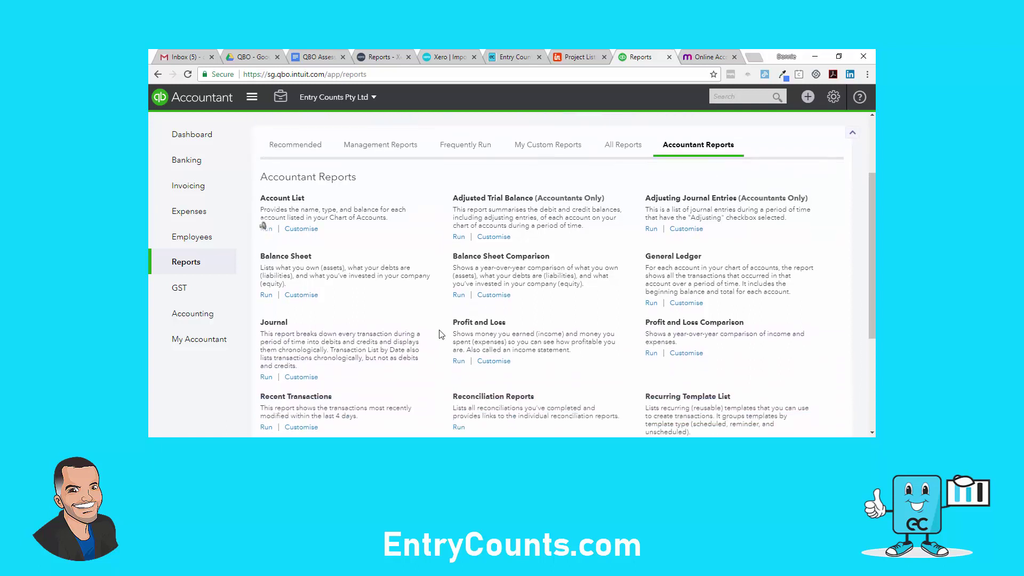
left_click(459, 295)
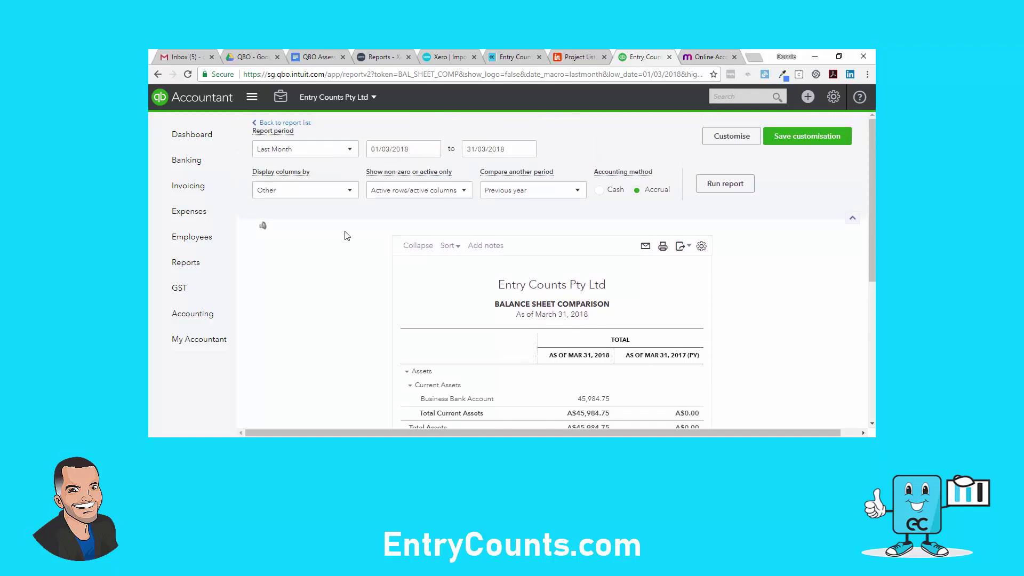
Set the report period to Custom with the start date 01/07/2017.
left_click(348, 152)
scroll(341, 160, "up", 5)
scroll(320, 184, "up", 2)
left_click(313, 183)
left_click(436, 151)
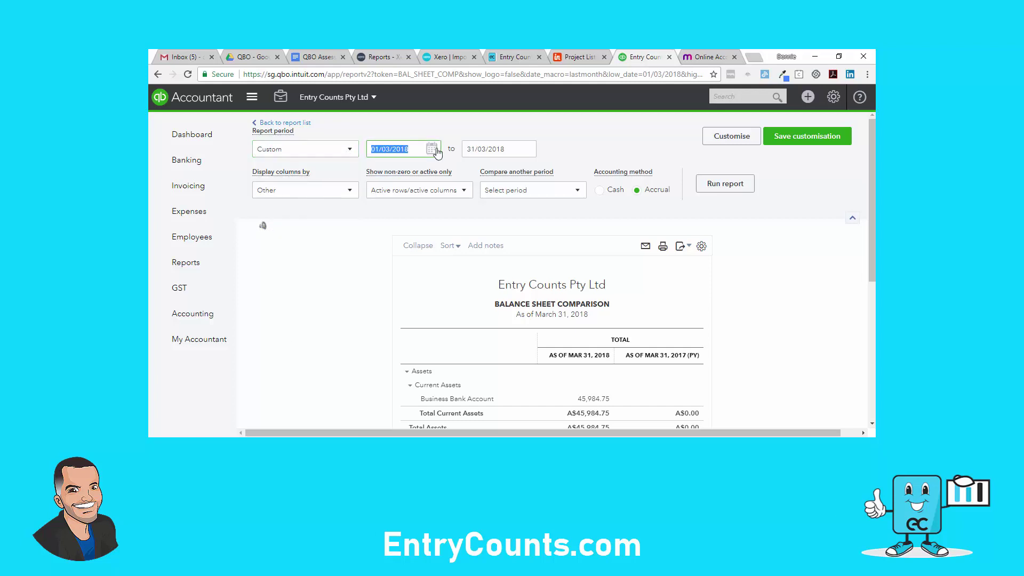
left_click(436, 151)
left_click(377, 177)
left_click(377, 177)
left_click(377, 177)
left_click(377, 177)
left_click(377, 177)
left_click(377, 177)
left_click(377, 177)
left_click(377, 177)
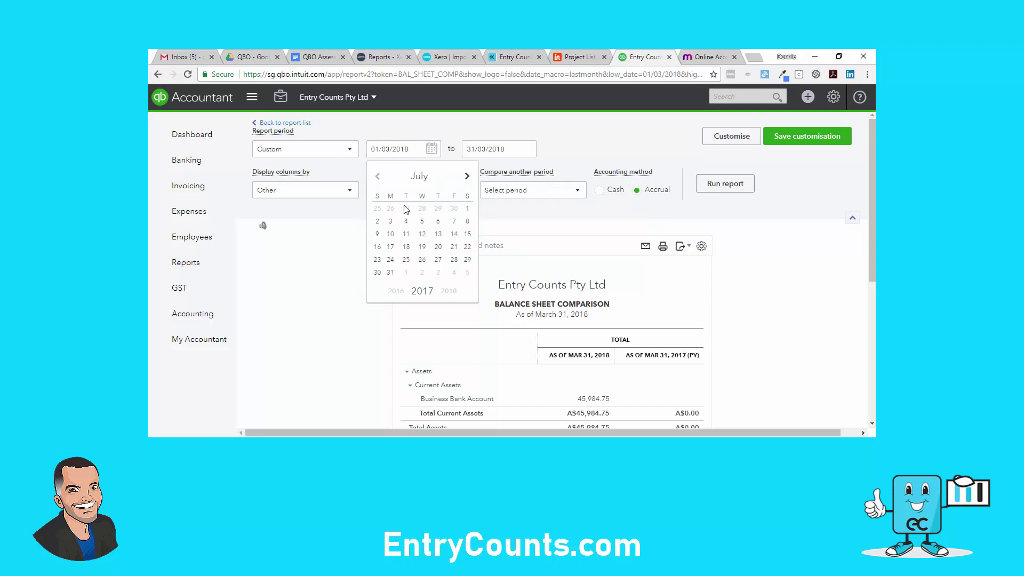
left_click(467, 209)
Set the report period's end date to 30/06/2018.
left_click(531, 155)
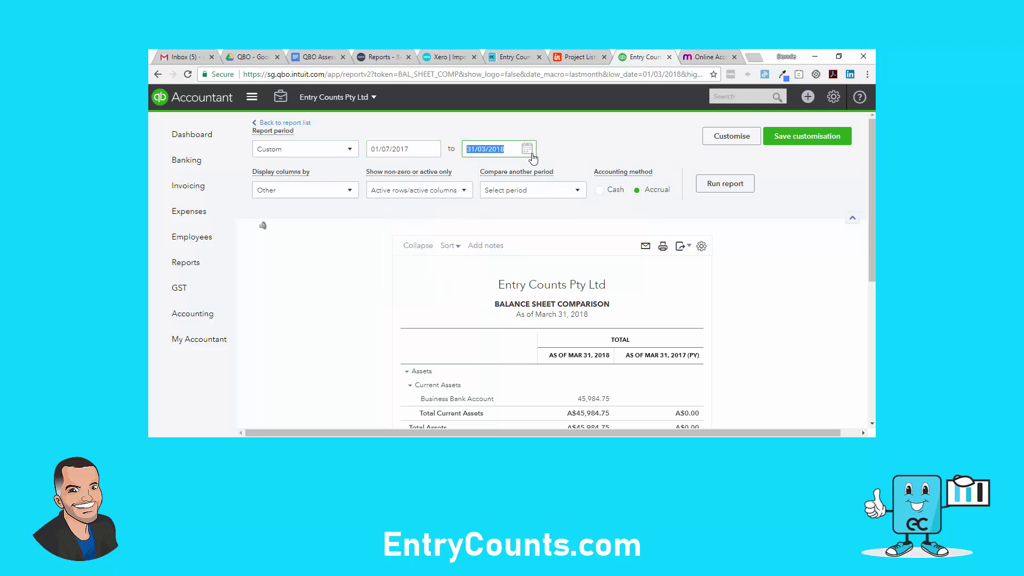
left_click(531, 154)
left_click(562, 177)
left_click(563, 177)
left_click(563, 177)
left_click(563, 259)
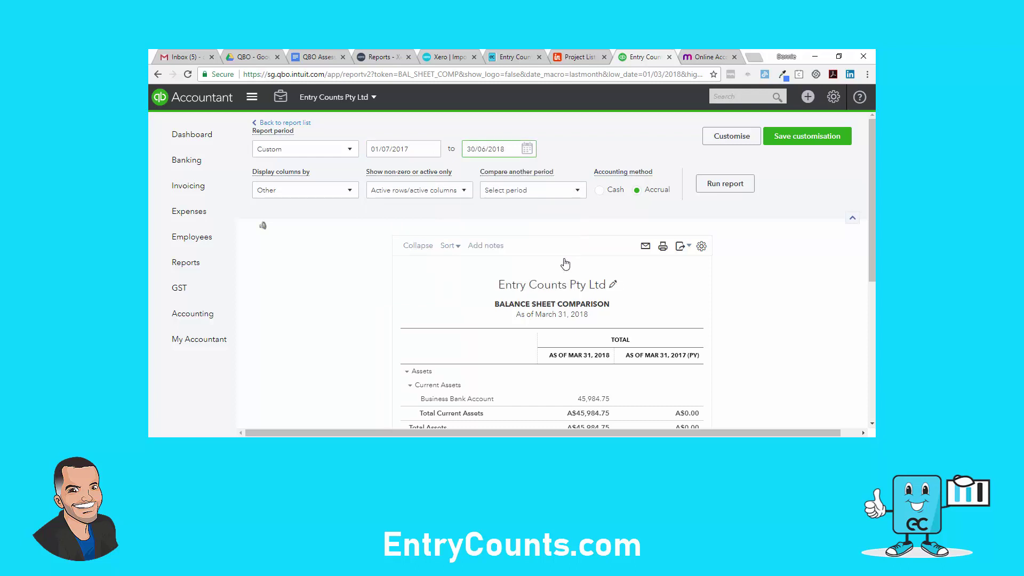
Compare the balance sheet with the previous period and the previous year, including the change for each, and run the report.
left_click(575, 192)
left_click(494, 217)
left_click(494, 249)
left_click(507, 266)
left_click(508, 234)
left_click(725, 183)
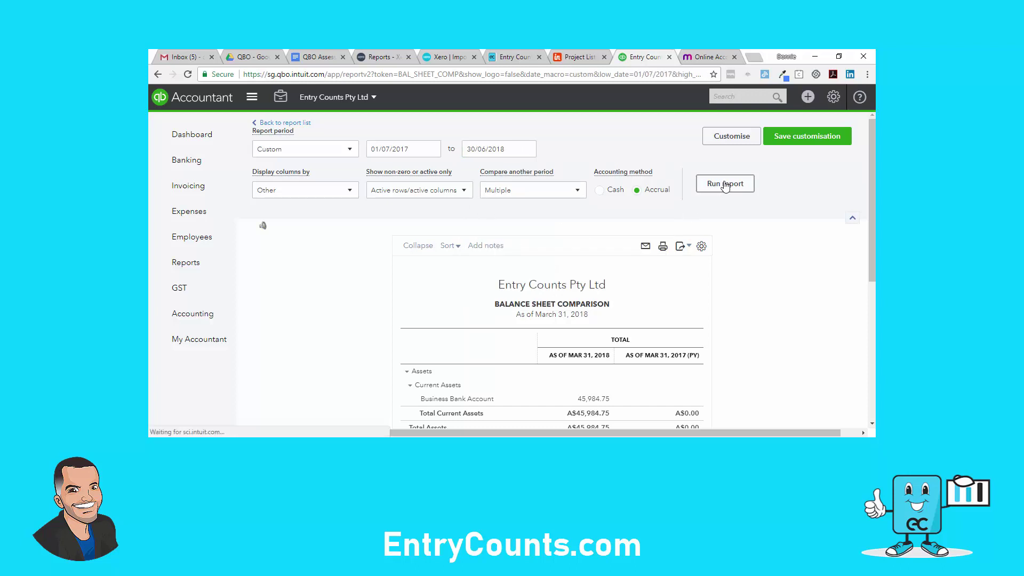
Review the Balance Sheet Comparison's assets, liabilities and equity and export the report to Excel.
scroll(742, 290, "down", 2)
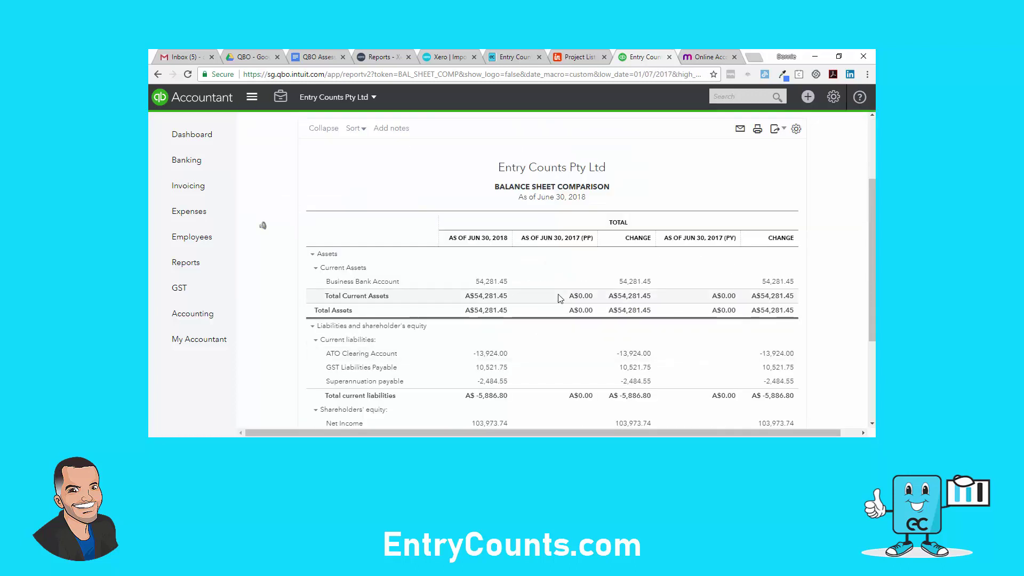
scroll(570, 343, "down", 1)
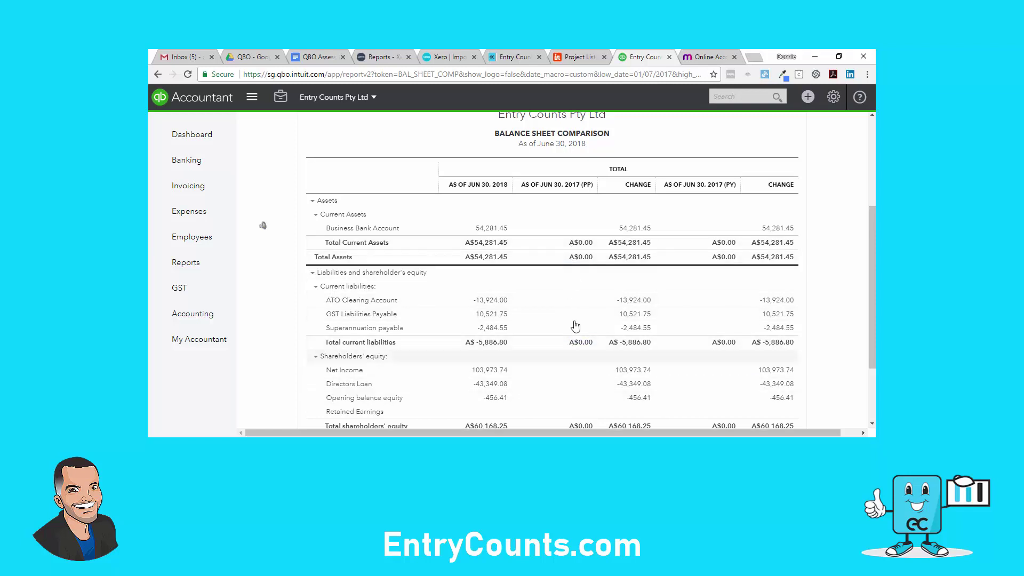
scroll(573, 320, "down", 2)
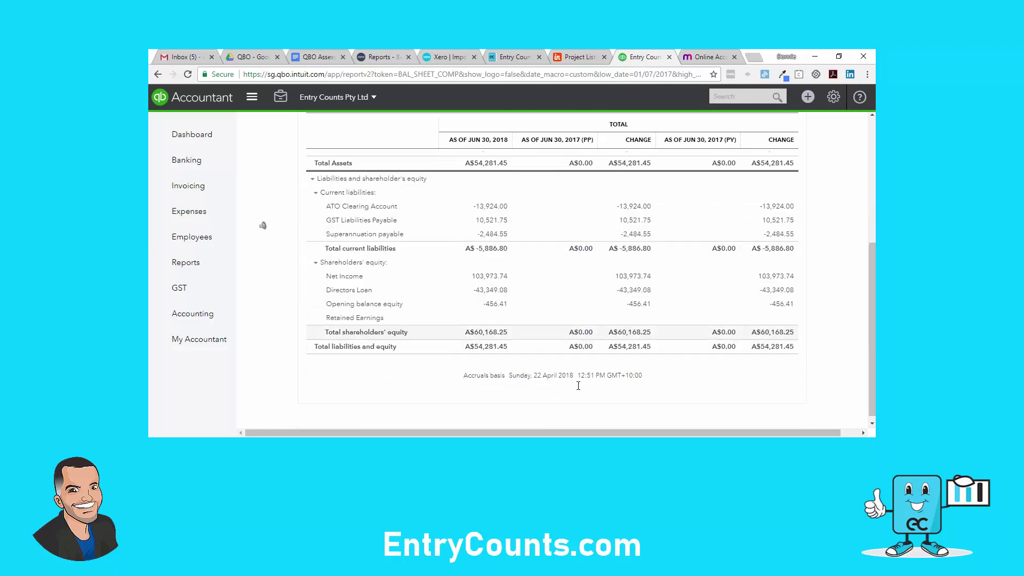
scroll(569, 309, "up", 3)
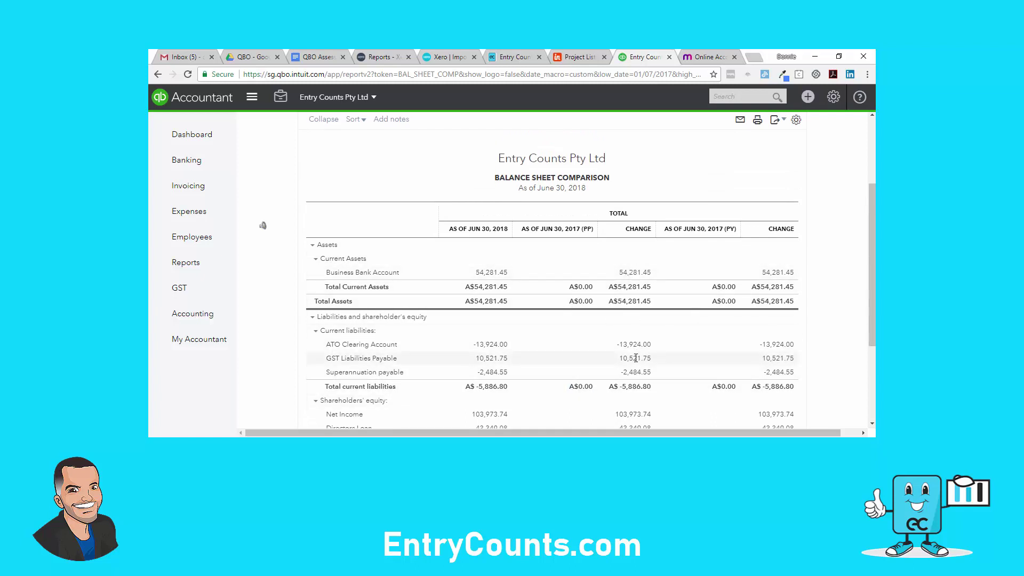
left_click(773, 122)
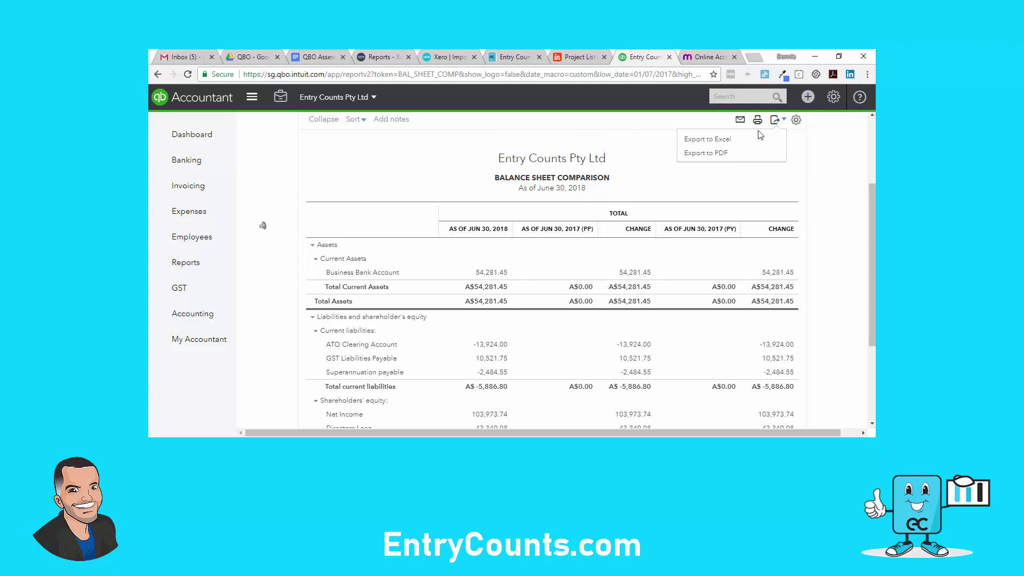
left_click(729, 140)
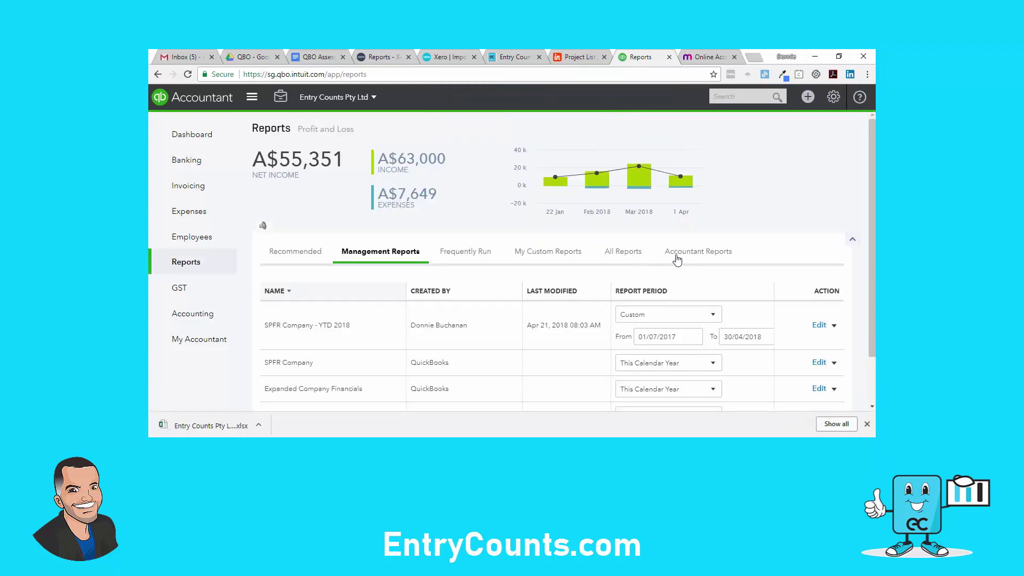
Run the Profit and Loss report from the Accountant Reports.
left_click(673, 258)
scroll(435, 349, "down", 2)
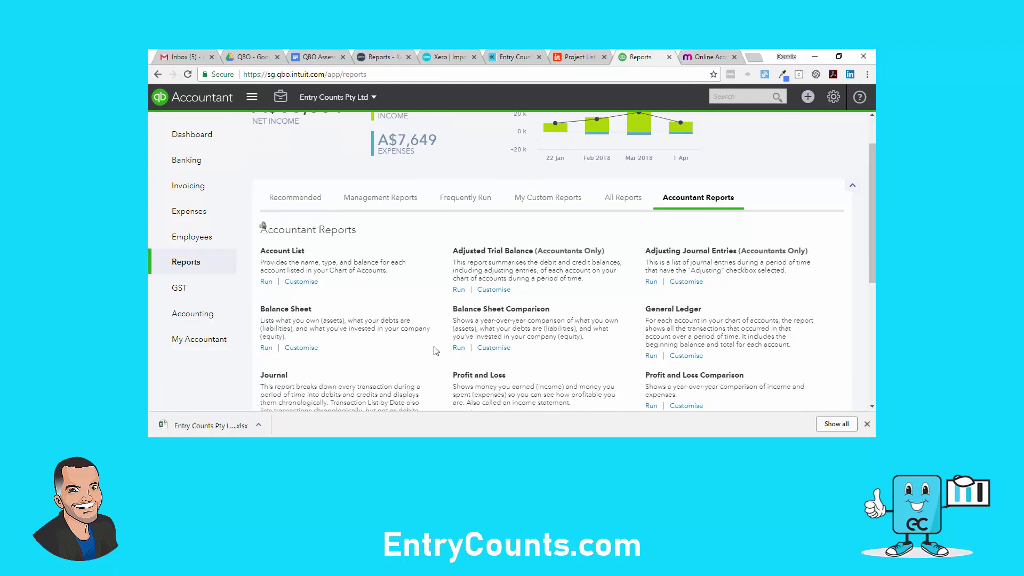
left_click(458, 360)
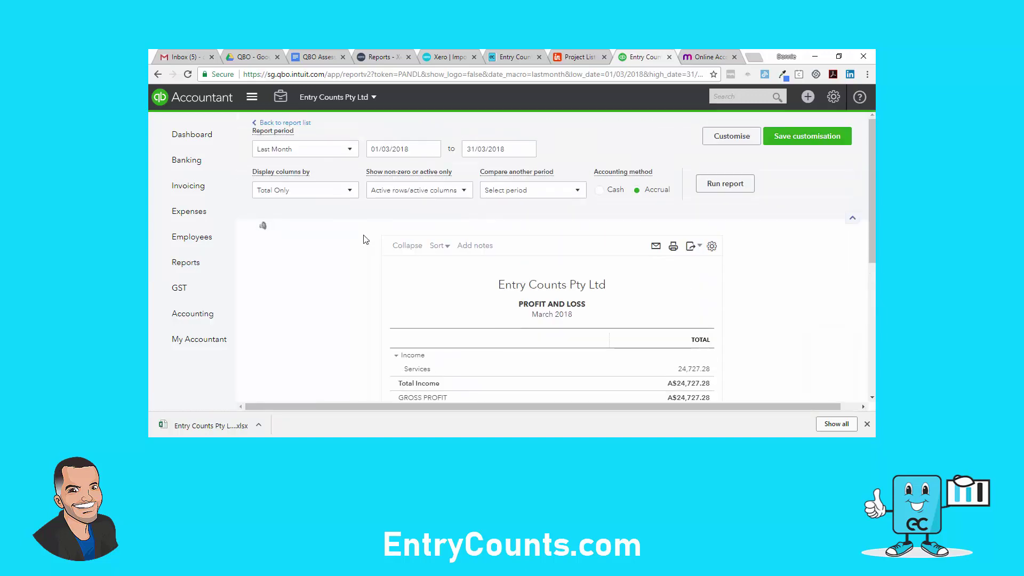
Set the Profit and Loss report period to This Financial Year, rerun the report and review its income and expense lines.
left_click(341, 153)
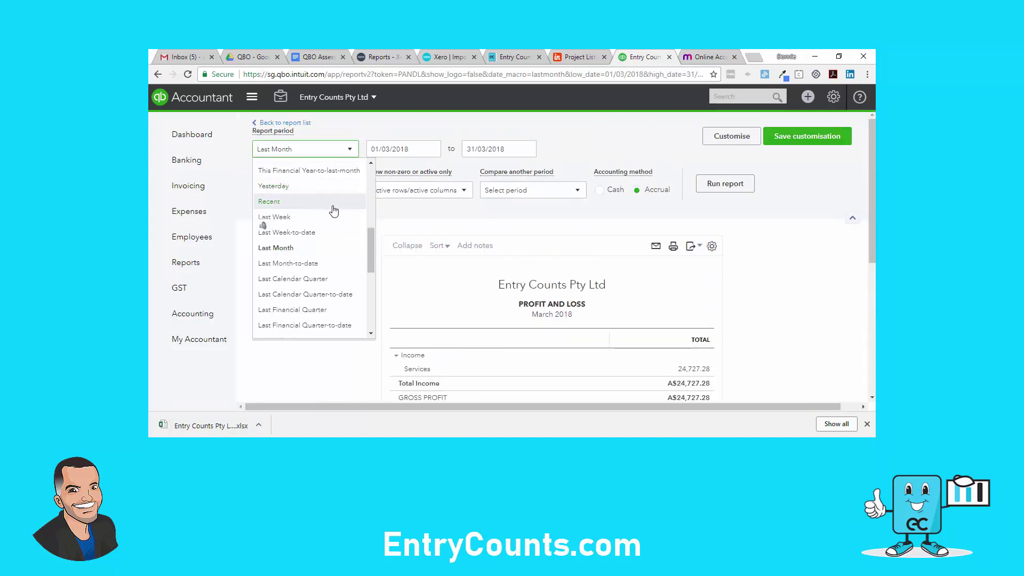
scroll(337, 211, "up", 1)
scroll(337, 212, "up", 3)
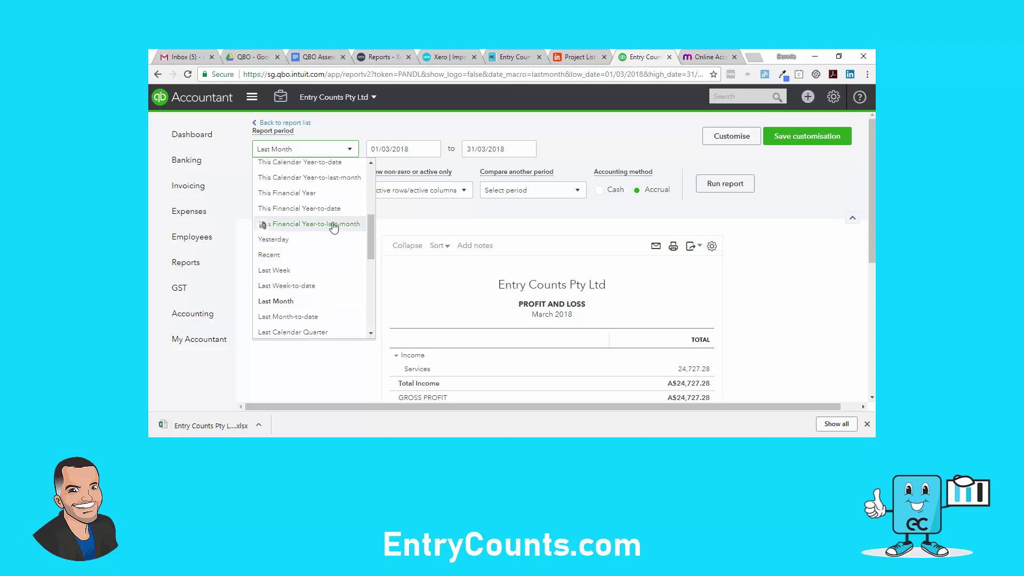
left_click(319, 199)
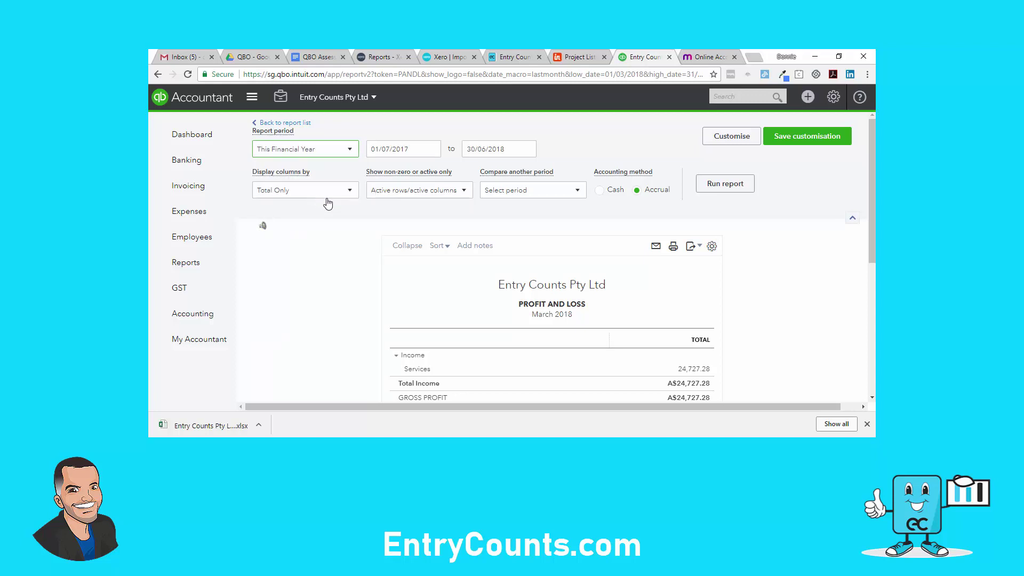
left_click(723, 185)
scroll(738, 267, "down", 3)
scroll(746, 295, "down", 3)
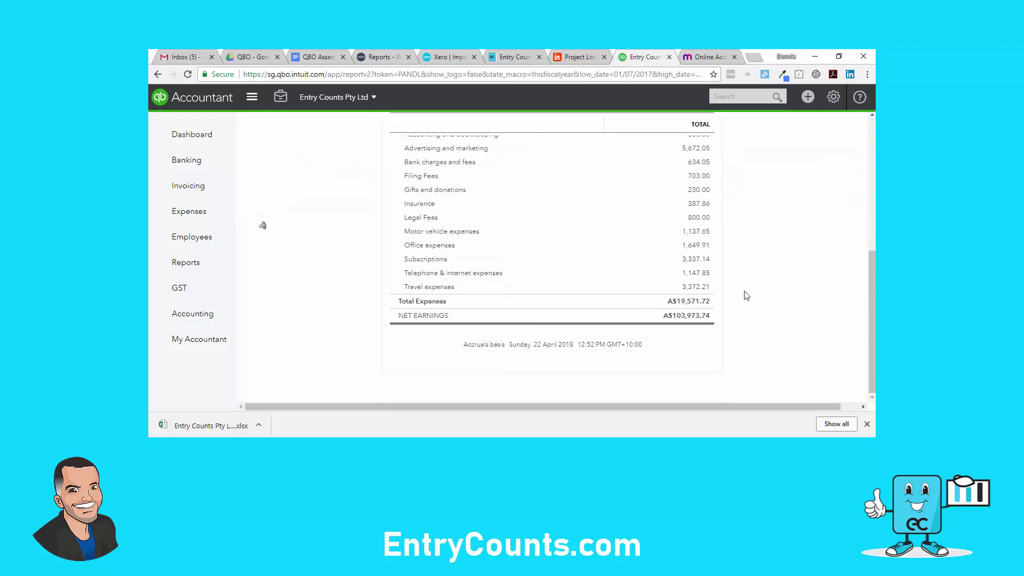
scroll(746, 295, "up", 6)
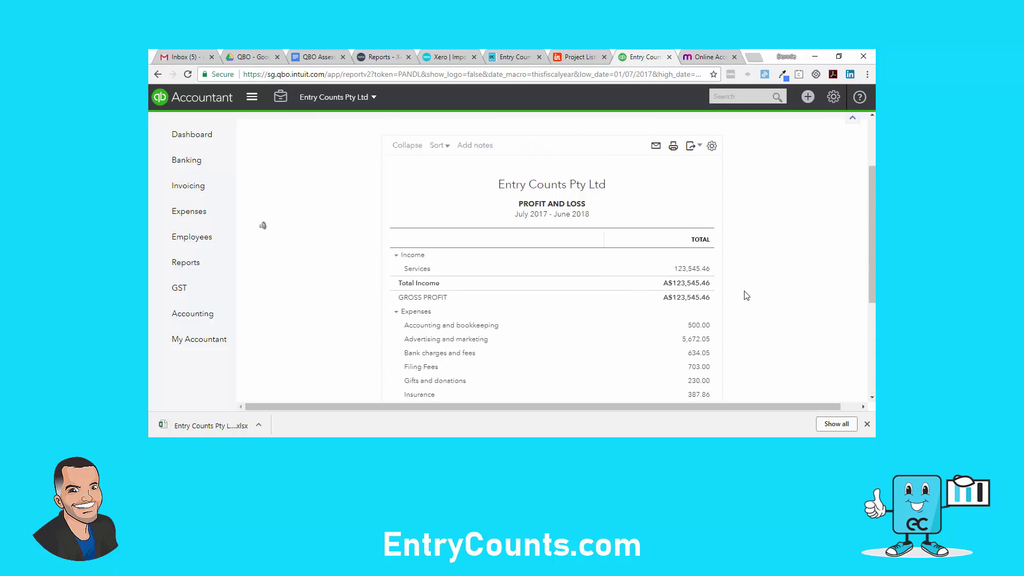
Export the Profit and Loss report to Excel and review its income and expense lines.
left_click(693, 246)
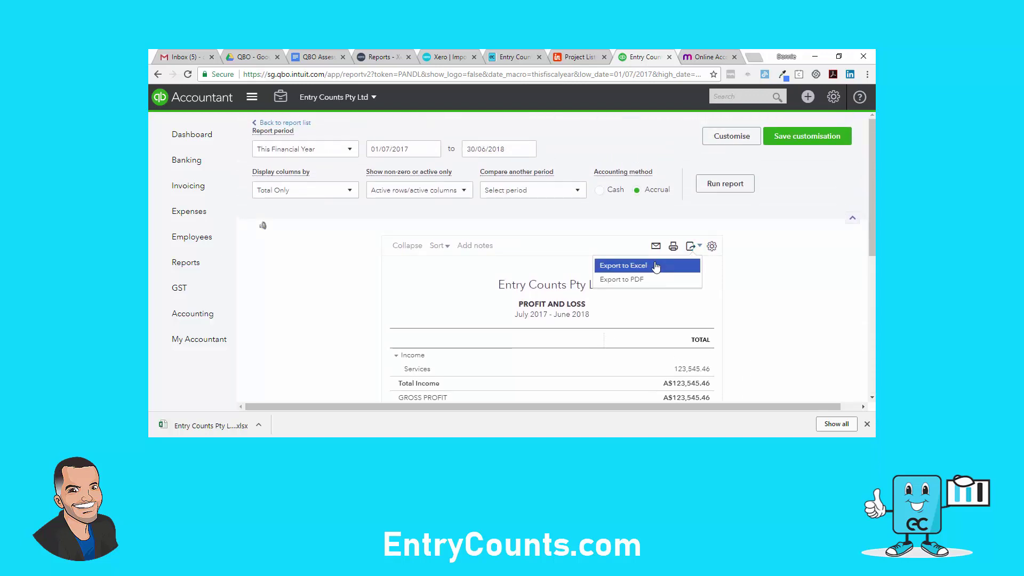
left_click(623, 265)
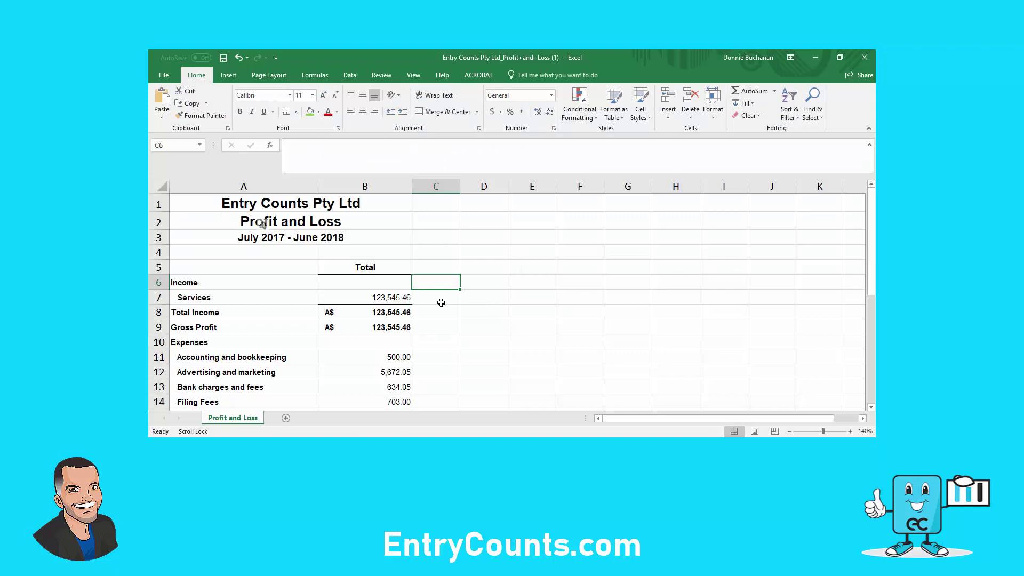
scroll(472, 319, "down", 4)
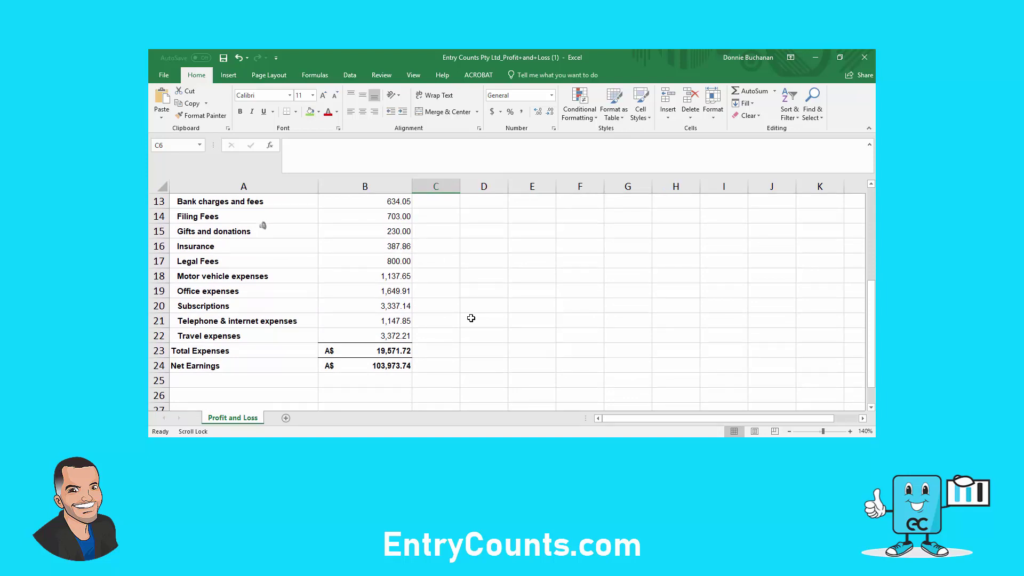
scroll(471, 318, "up", 3)
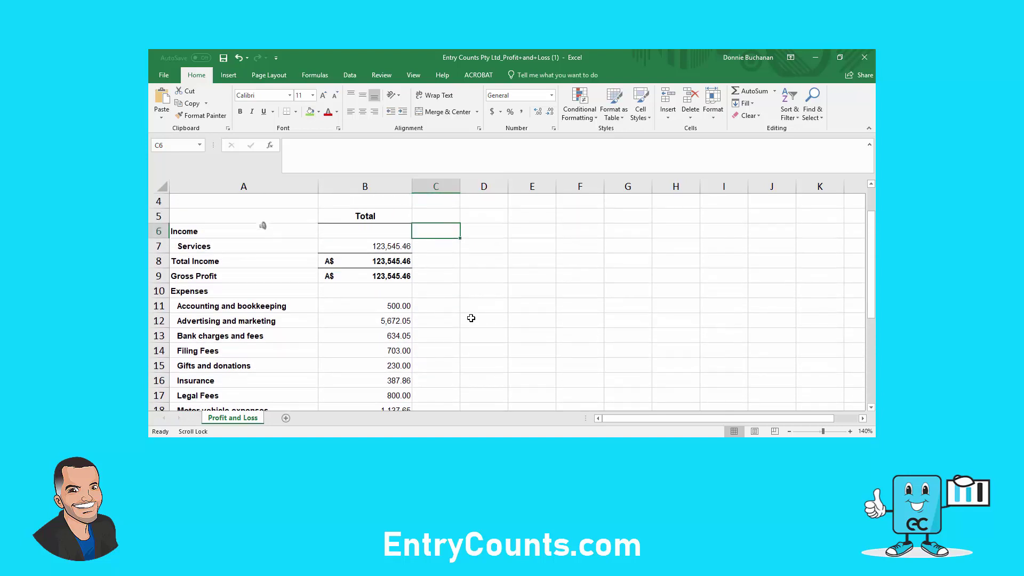
scroll(470, 317, "up", 1)
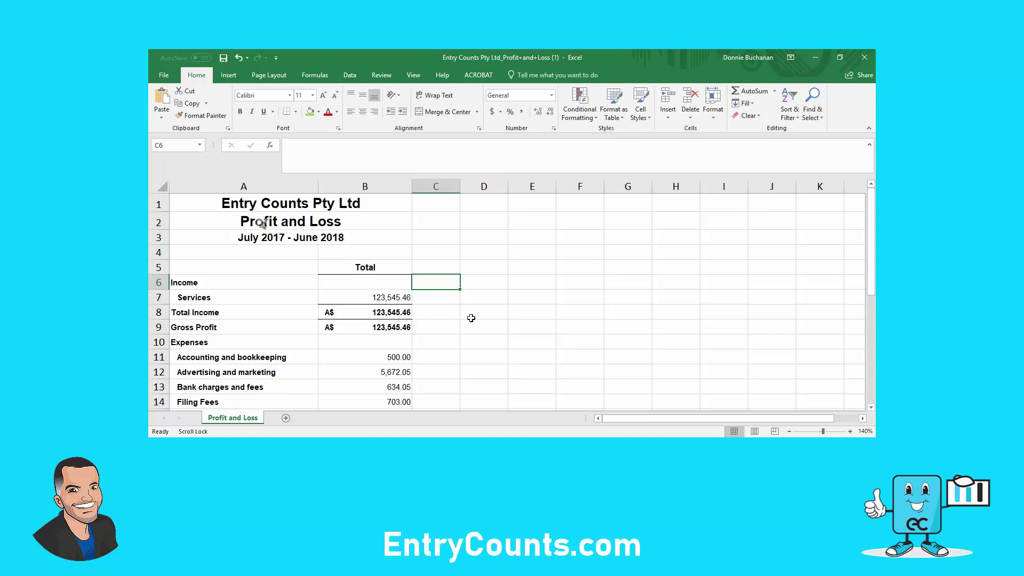
scroll(472, 319, "down", 2)
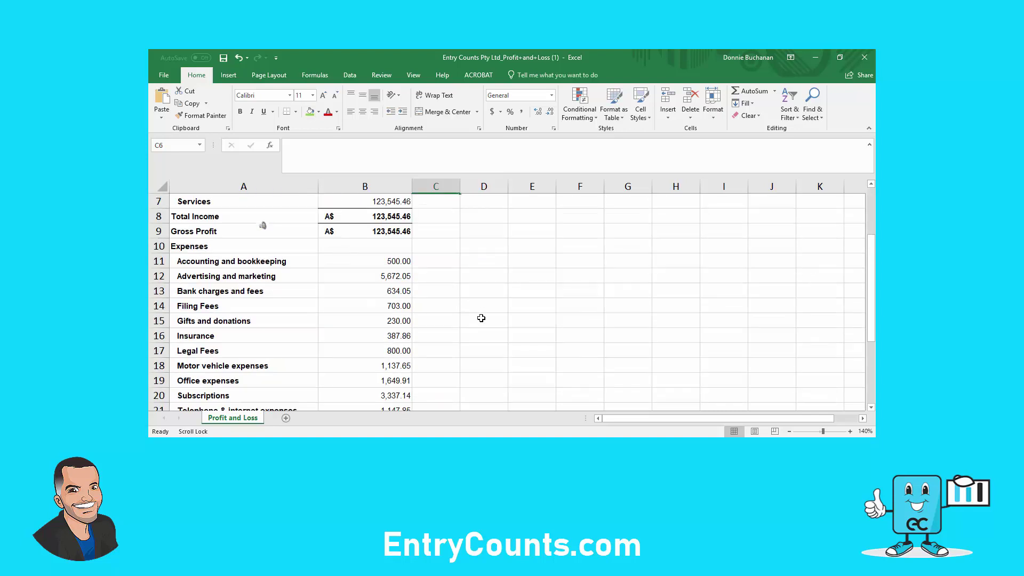
scroll(481, 324, "down", 1)
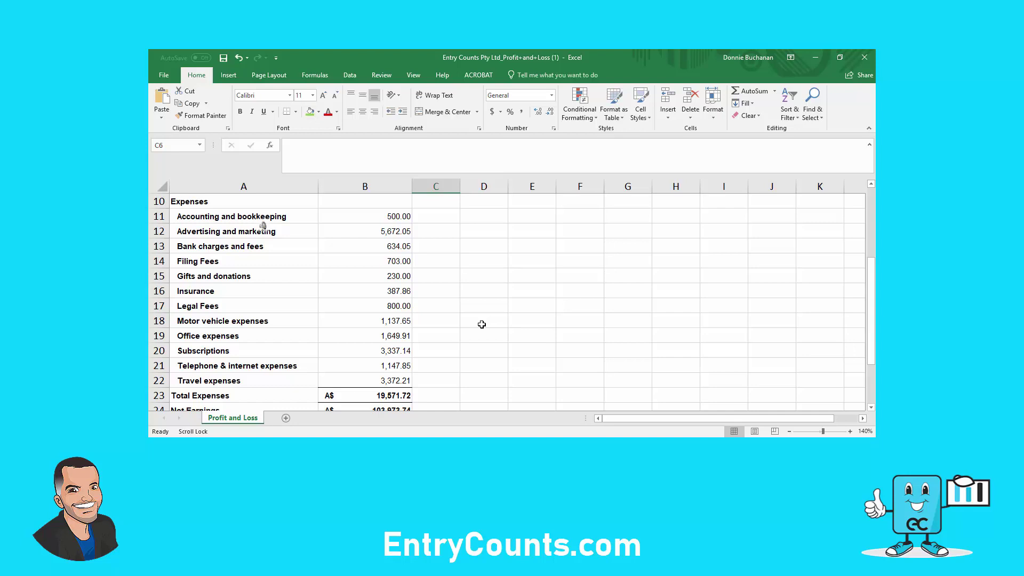
Delete the Total Income, Gross Profit and Expenses rows from the Profit and Loss sheet.
scroll(477, 292, "up", 2)
left_click_drag(158, 261, 158, 291)
right_click(211, 275)
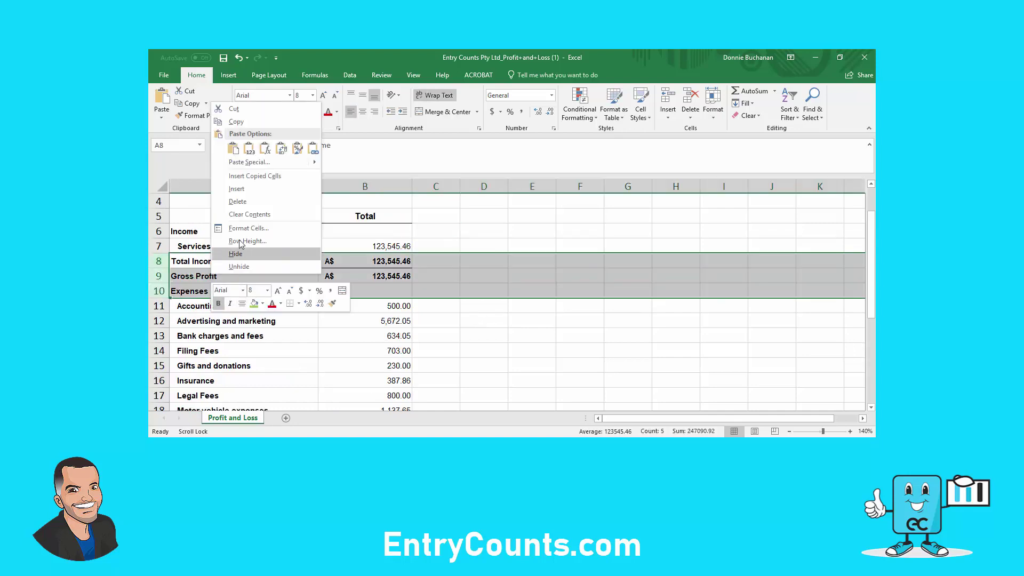
left_click(239, 202)
left_click(514, 340)
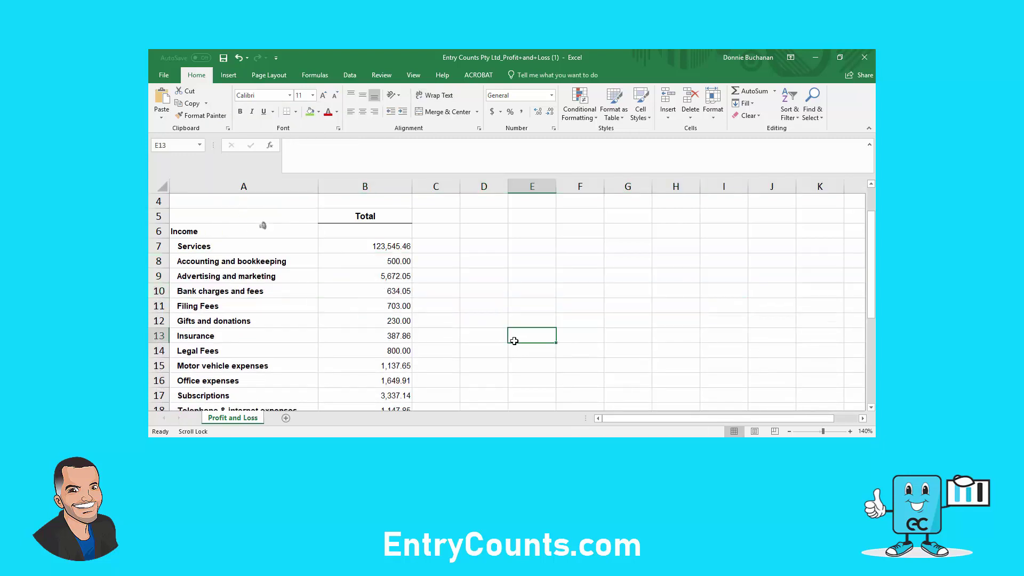
Delete the Total Expenses and Net Earnings rows and the two blank rows below them.
scroll(514, 341, "down", 3)
left_click_drag(157, 304, 159, 351)
right_click(200, 341)
left_click(237, 260)
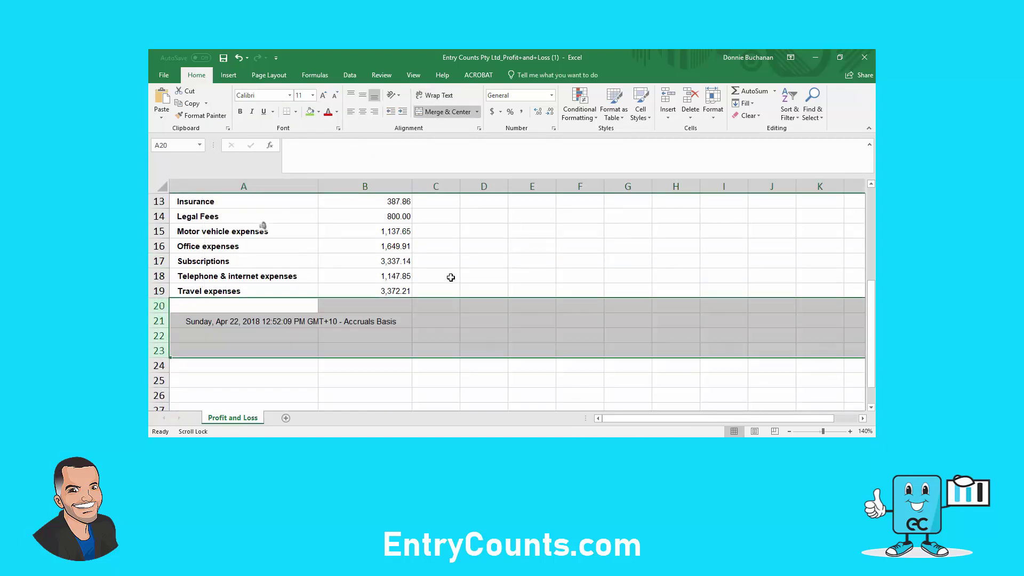
left_click(451, 276)
Copy the Profit and Loss accounts and amounts in A7:B19 into the ManualJournal workbook, starting at cell C2.
scroll(452, 280, "up", 4)
left_click_drag(236, 300, 350, 380)
key("ctrl+c")
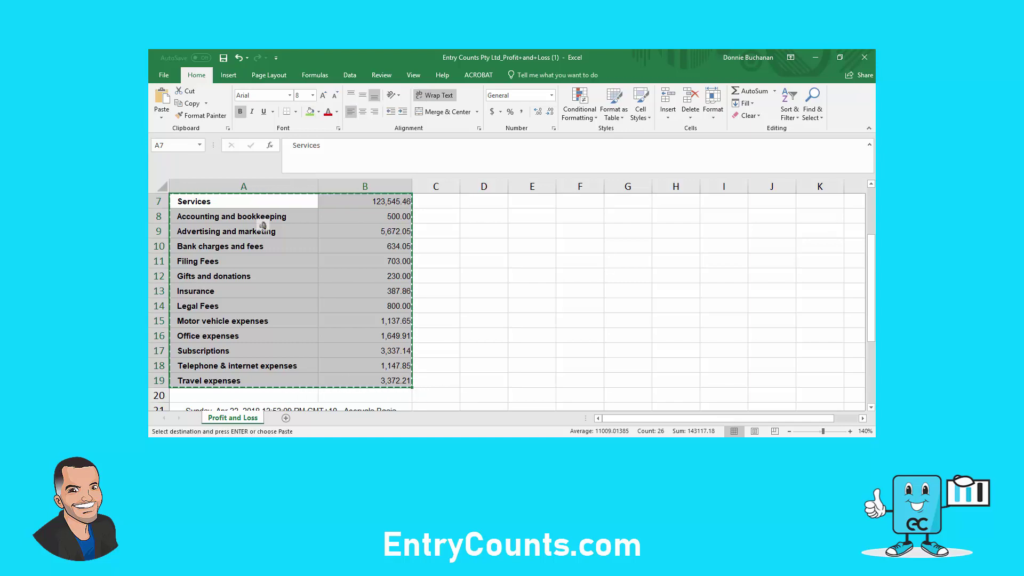
left_click(571, 416)
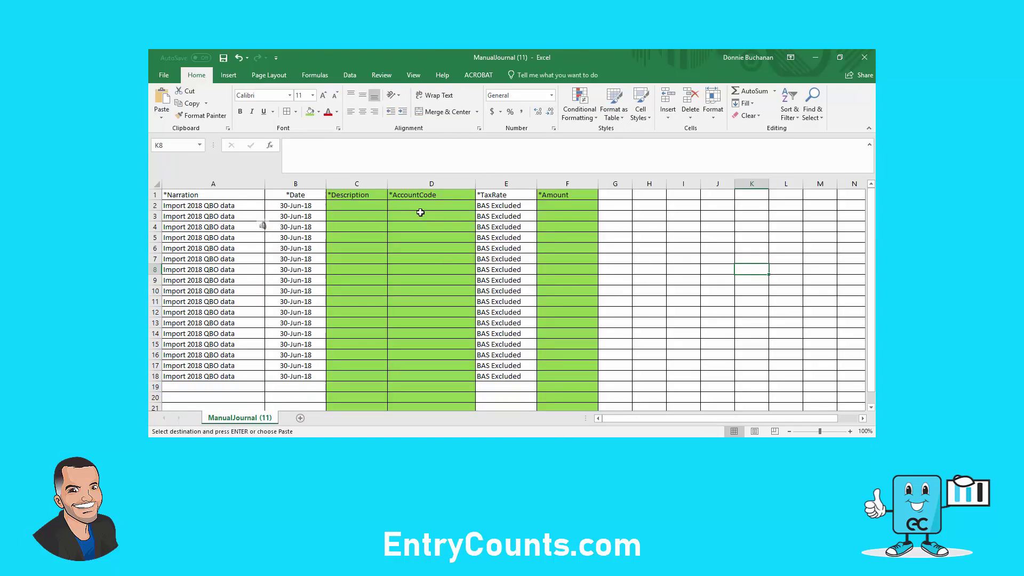
left_click(360, 206)
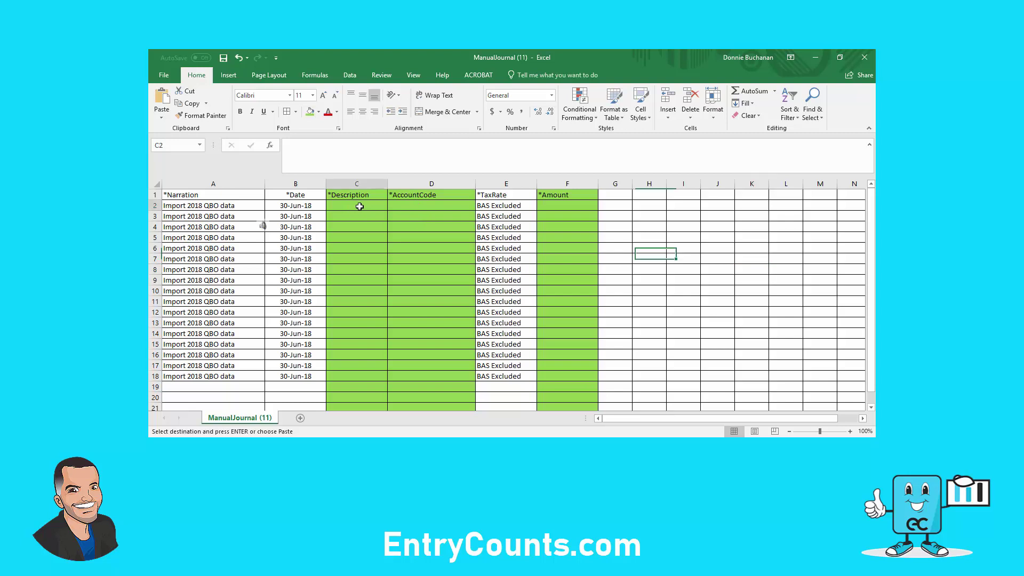
key("ctrl+v")
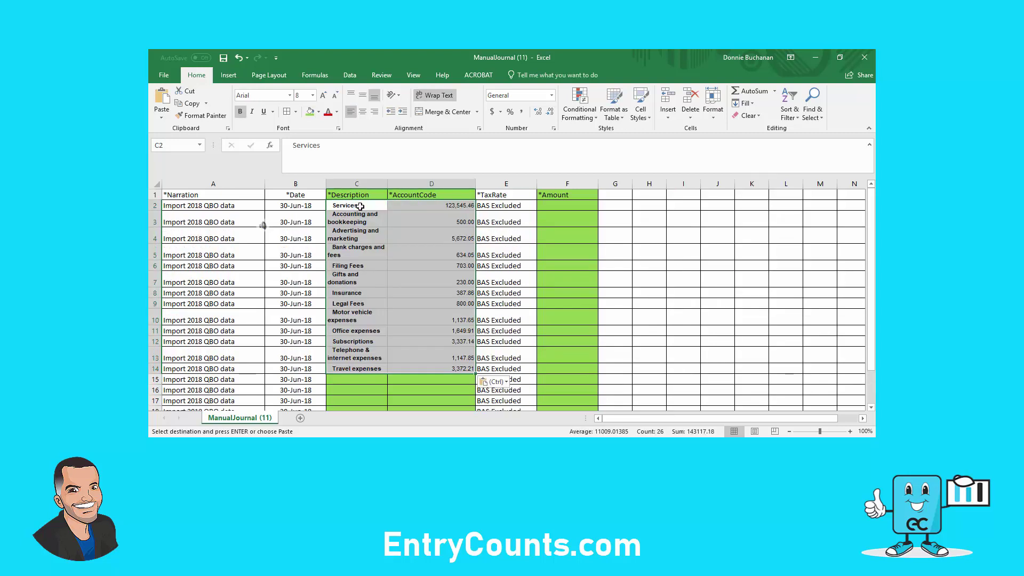
Move the pasted amounts from the AccountCode column to the Amount column, starting at F2.
left_click_drag(427, 206, 431, 368)
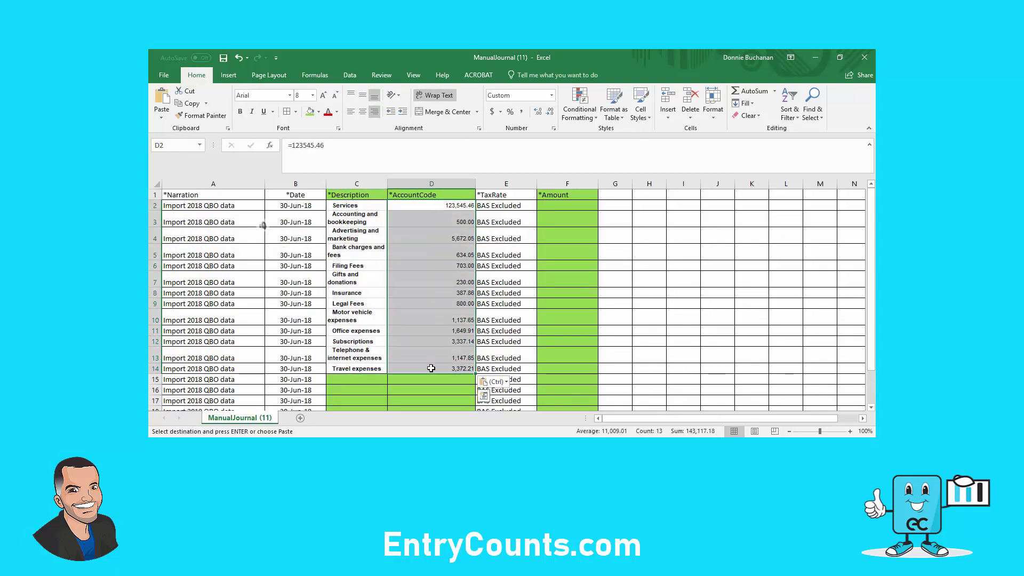
key("ctrl+c")
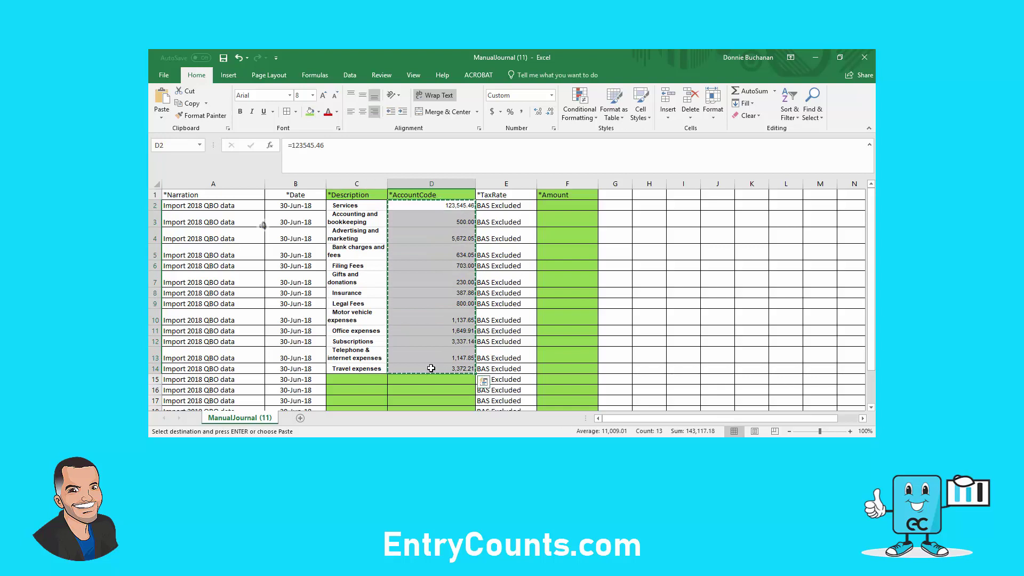
scroll(431, 368, "right", 2)
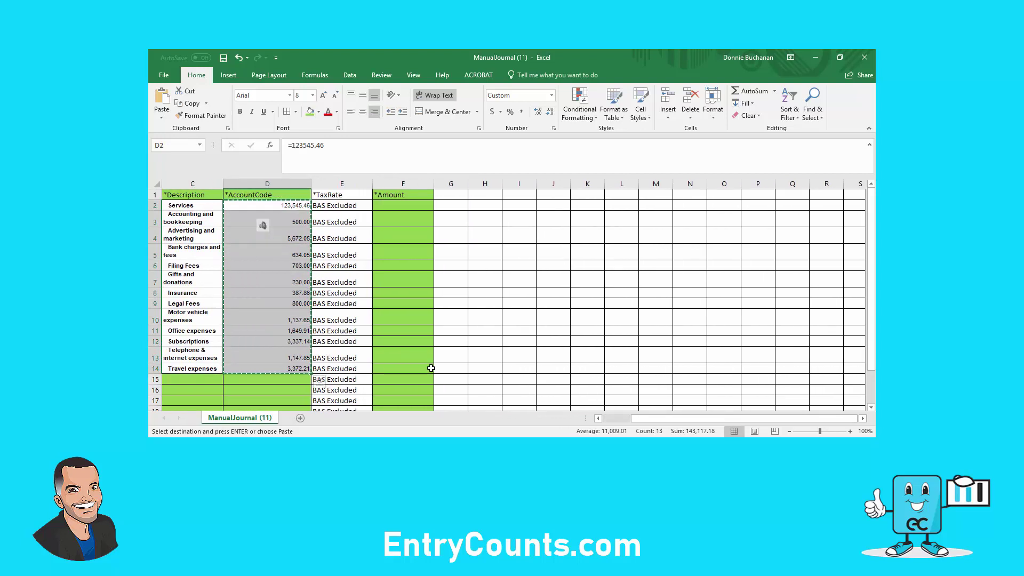
left_click(406, 206)
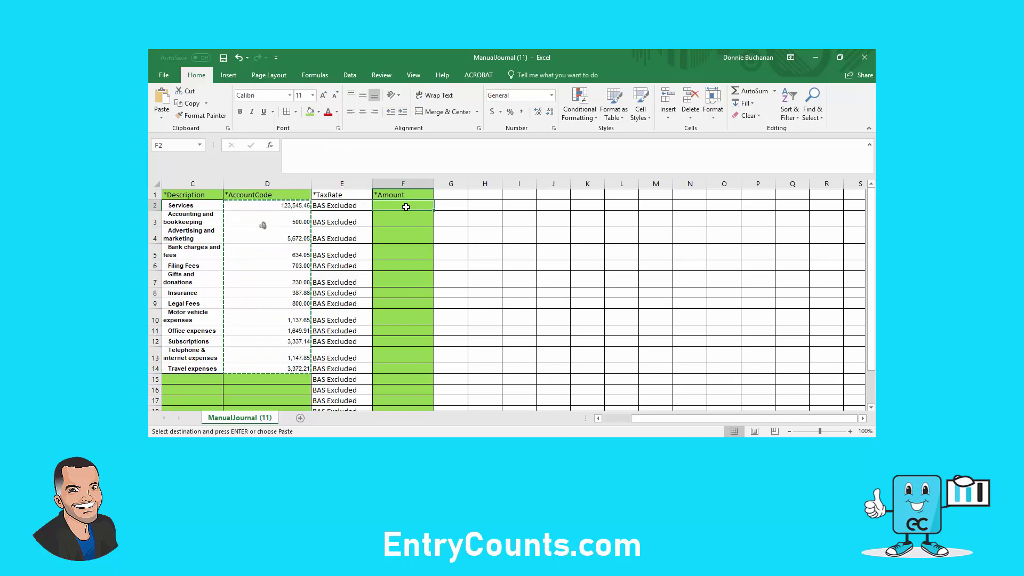
key("ctrl+v")
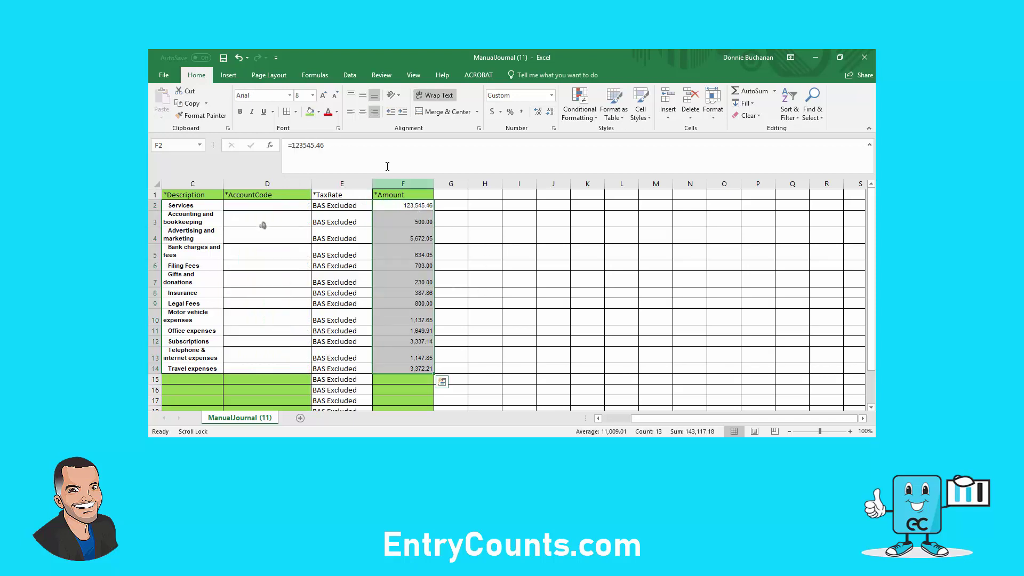
Colour the pasted Profit and Loss descriptions and amounts red.
left_click_drag(196, 203, 192, 369)
left_click(328, 112)
left_click(561, 297)
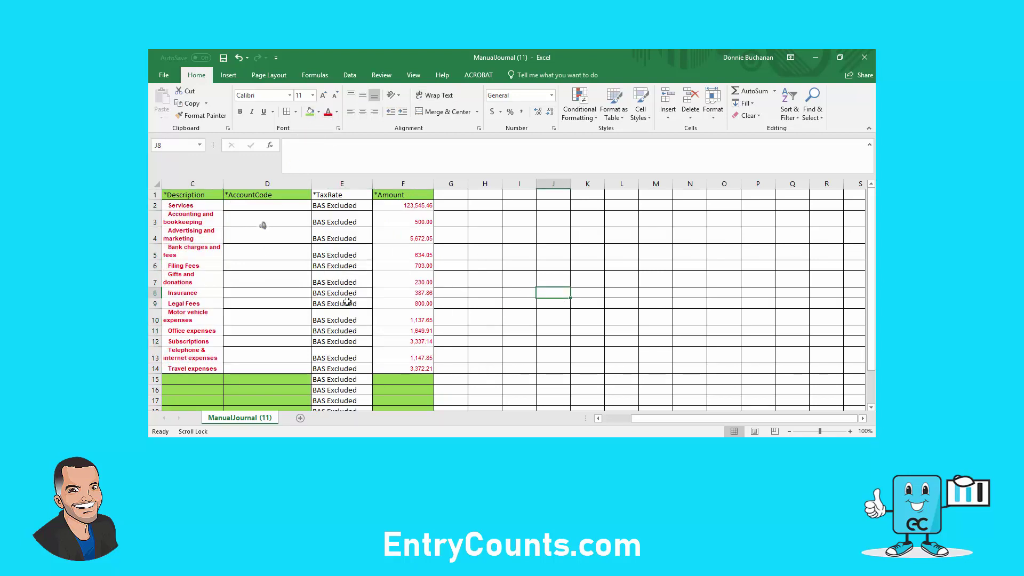
left_click(307, 304)
scroll(306, 304, "left", 2)
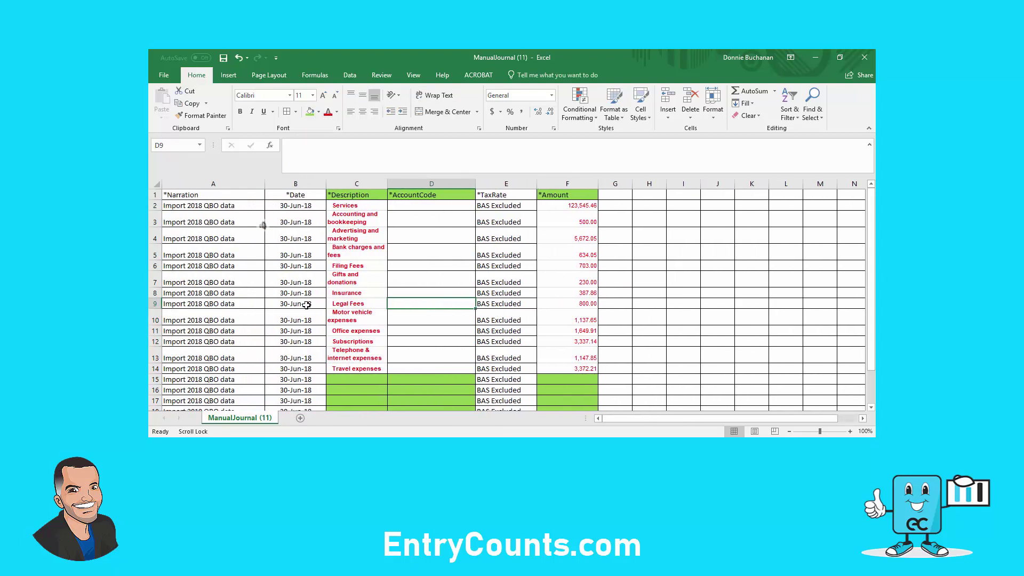
Widen the Description column, check the descriptions and amounts, and save the ManualJournal file.
left_click_drag(387, 183, 409, 184)
left_click(451, 265)
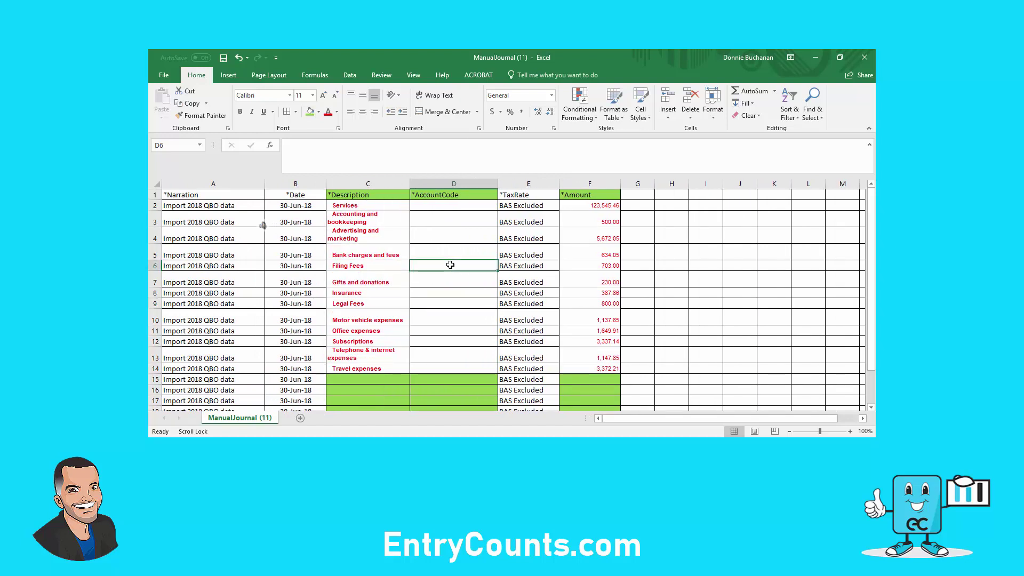
left_click_drag(372, 210, 373, 368)
left_click_drag(611, 210, 611, 372)
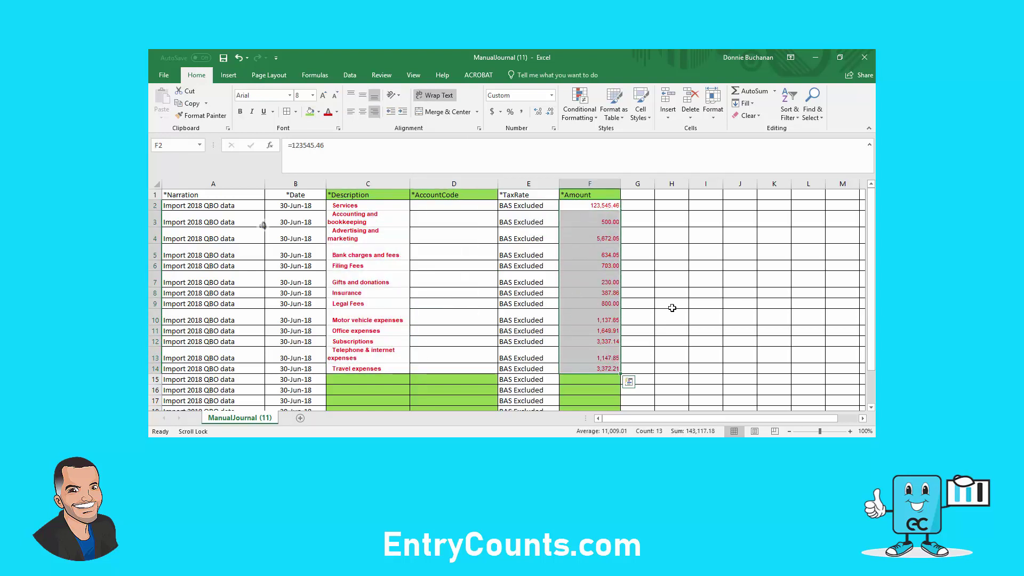
left_click(677, 284)
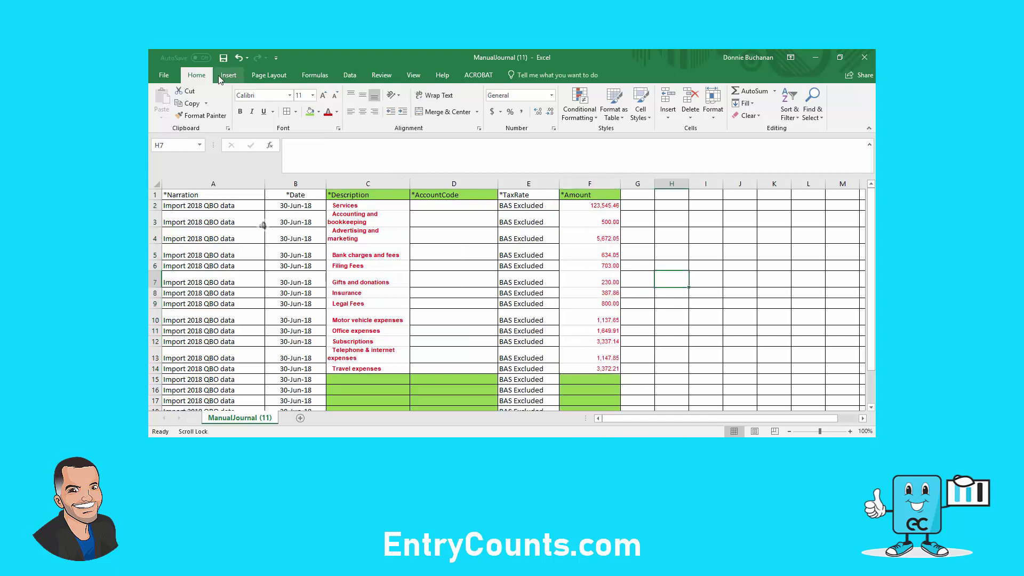
left_click(224, 58)
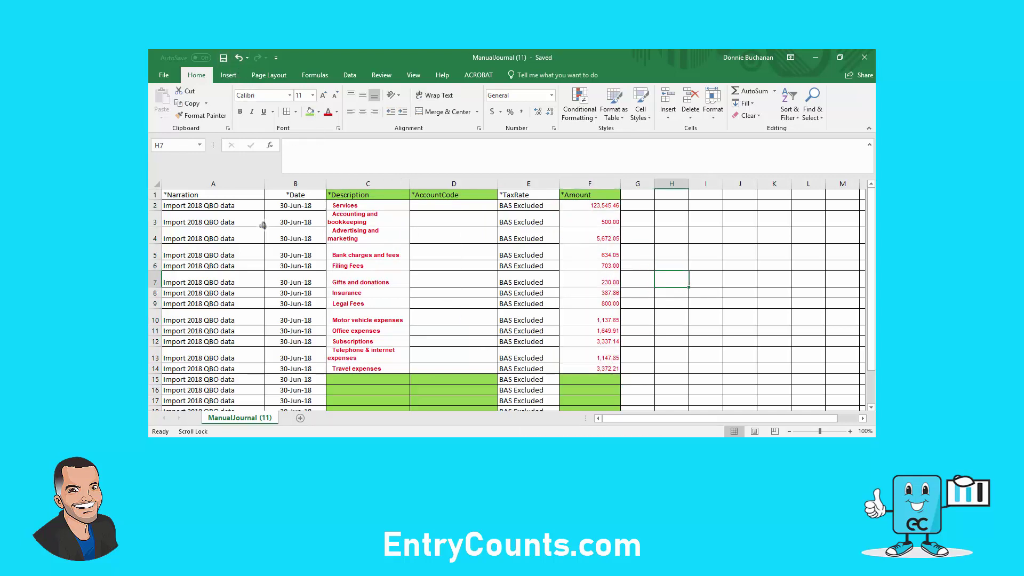
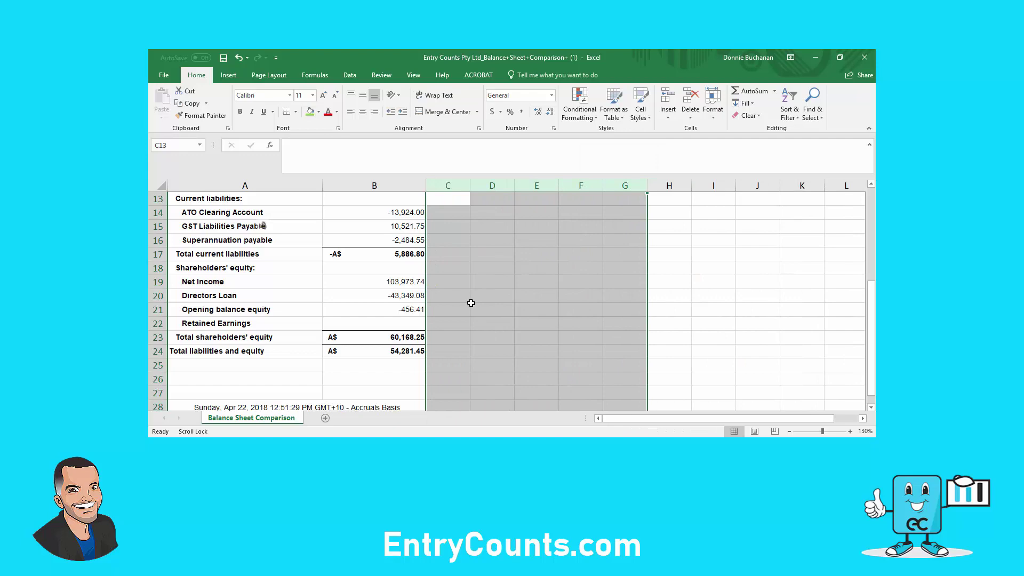
Undo the comparison column deletion in the Balance Sheet Comparison and enter 60000 as the Business Bank Account's Jun 30, 2017 (PP) balance.
key("ctrl+z")
scroll(480, 309, "up", 4)
scroll(501, 336, "down", 1)
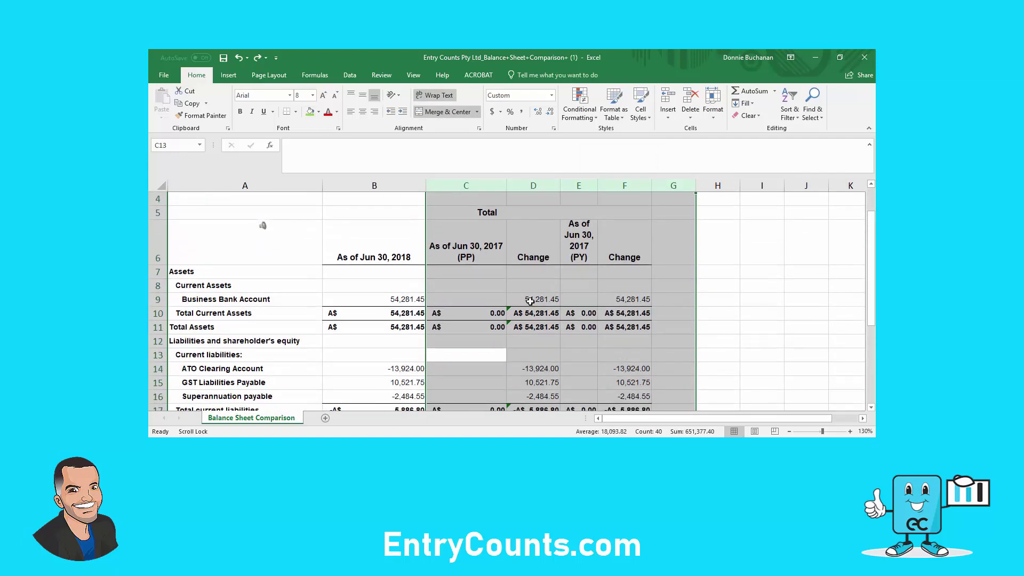
left_click(479, 300)
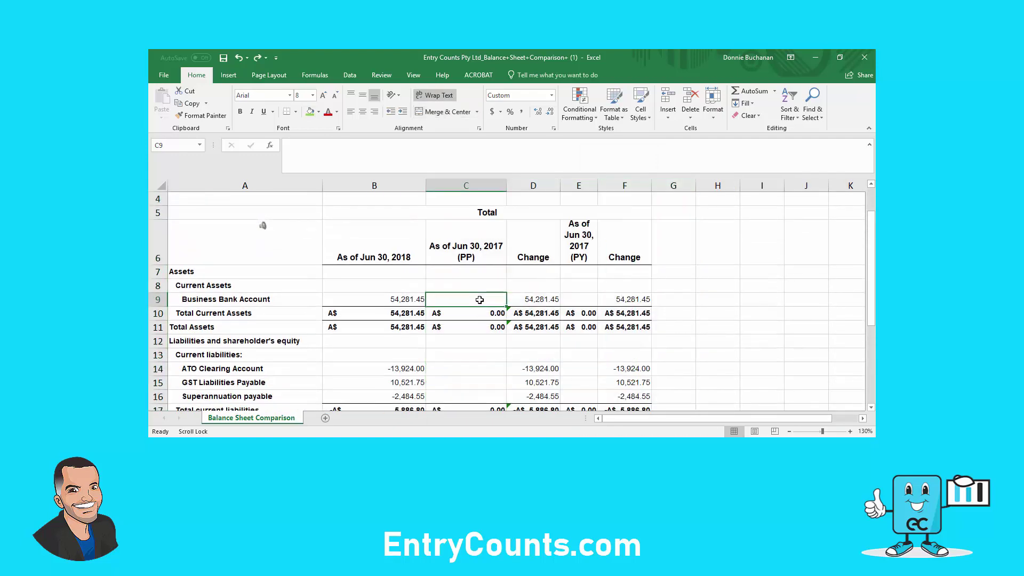
type("60000")
key("Return")
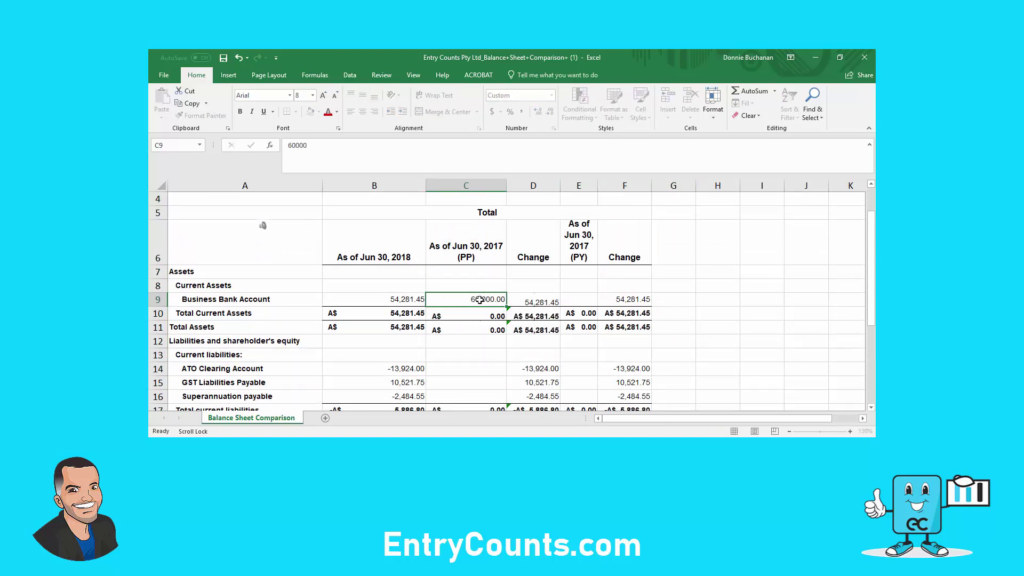
Check the Business Bank Account's change formula and colour the text of Change column D red.
left_click(526, 291)
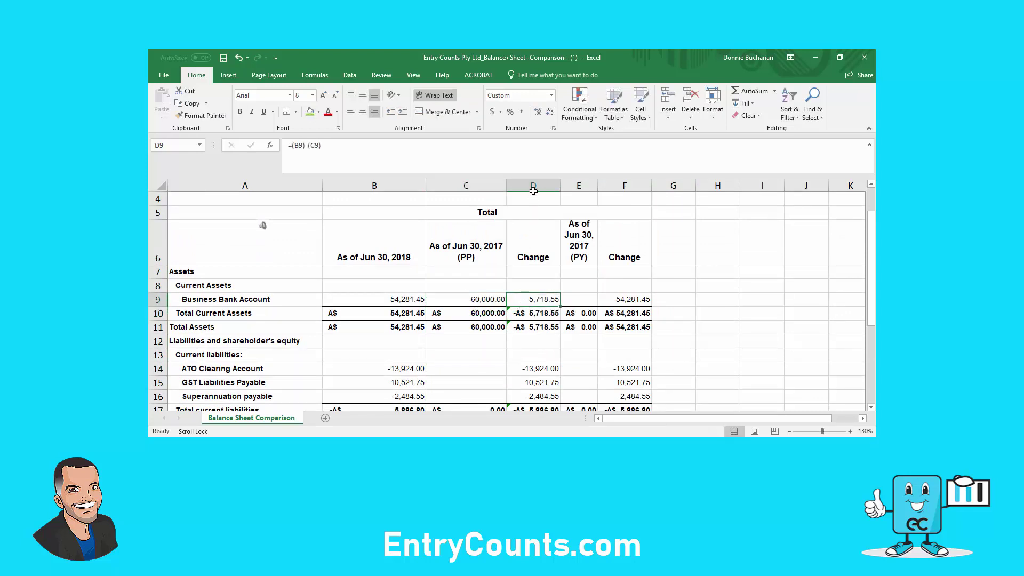
left_click(534, 191)
left_click(328, 112)
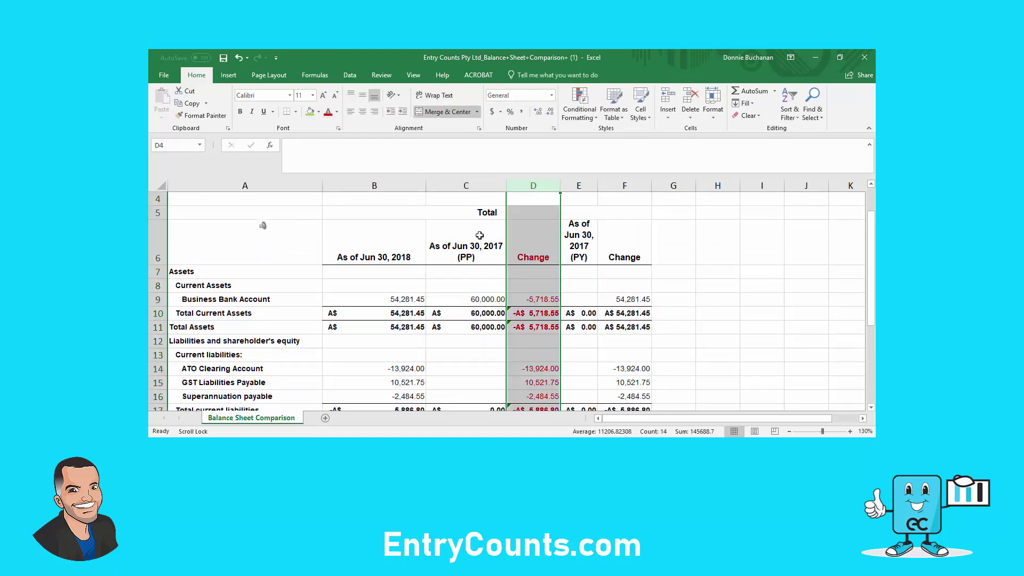
Delete columns C to H, keeping only the account names and the Jun 30, 2018 balances.
left_click(467, 185)
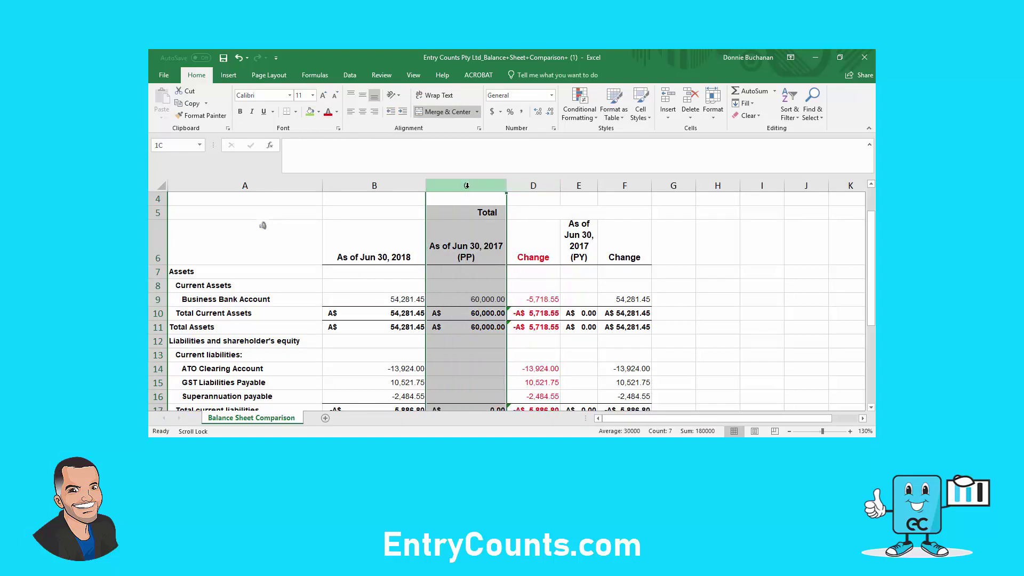
left_click_drag(467, 185, 717, 187)
right_click(502, 270)
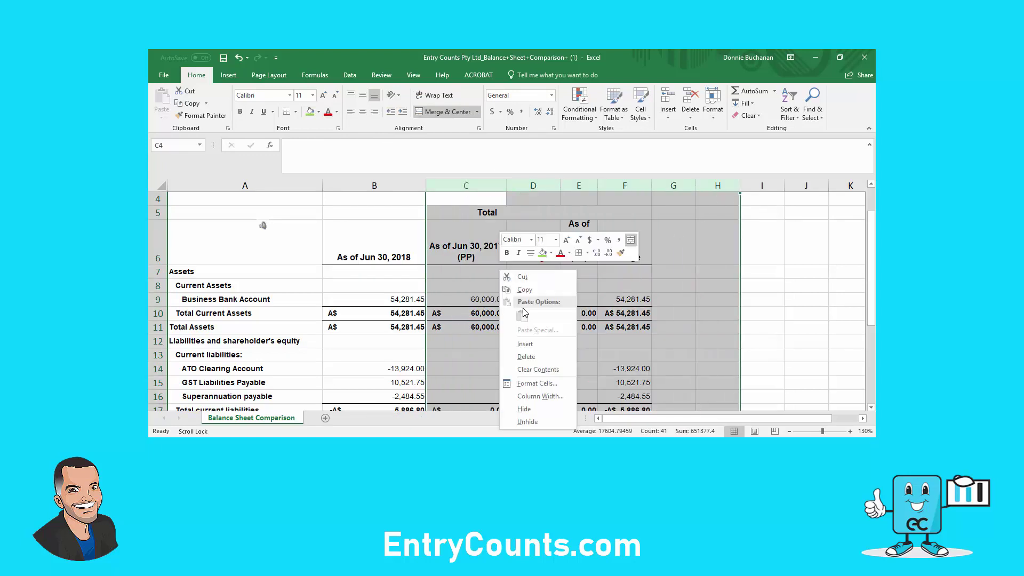
left_click(526, 356)
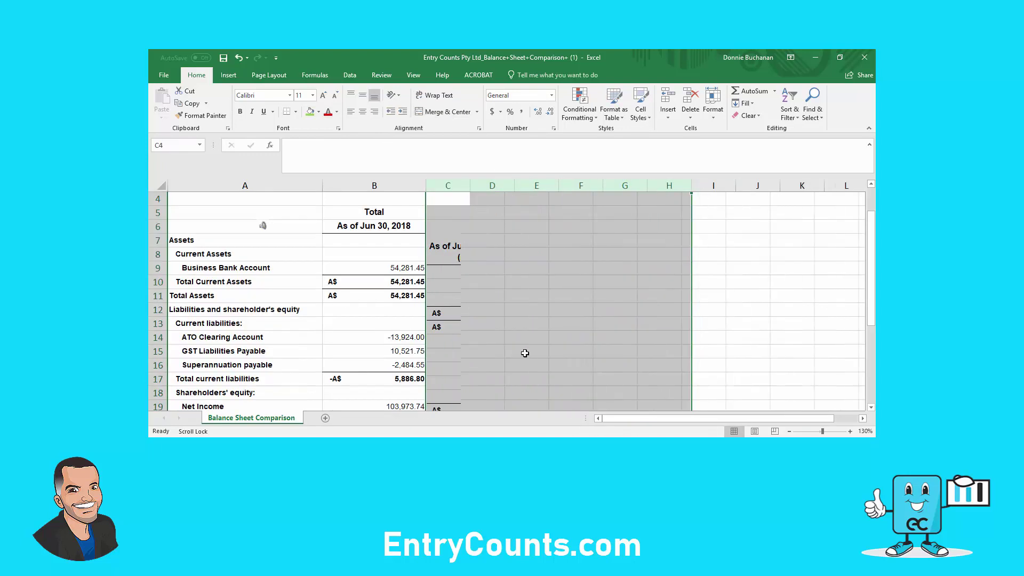
Delete rows 10 to 13 of the Balance Sheet Comparison, covering the asset totals and the liabilities headings.
left_click(401, 269)
left_click_drag(378, 333, 382, 365)
left_click(414, 384)
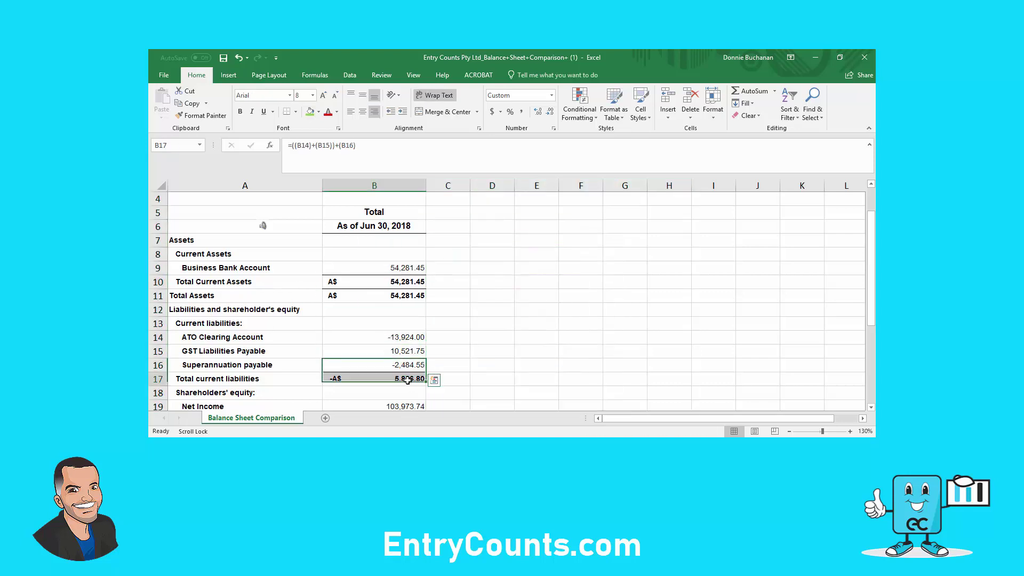
left_click_drag(159, 283, 162, 325)
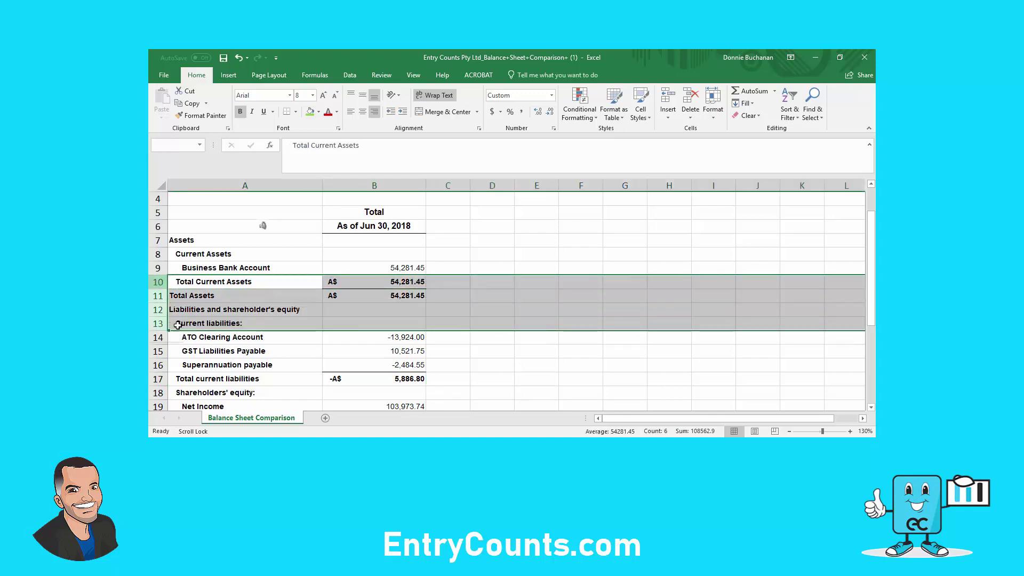
right_click(211, 318)
left_click(237, 238)
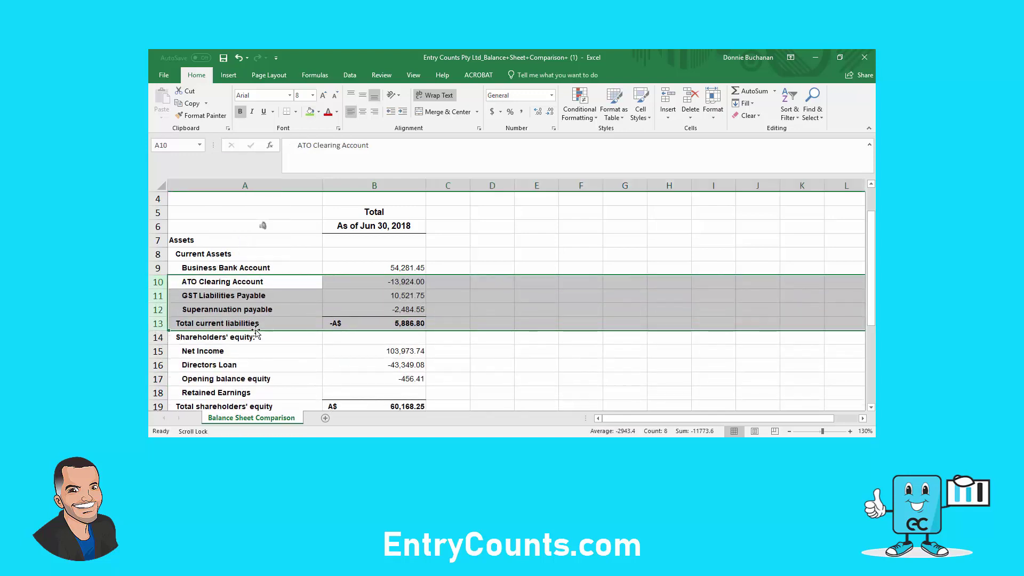
Delete the Total current liabilities and Shareholders' equity rows, plus the rows from Retained Earnings through Total liabilities and equity.
left_click_drag(158, 323, 166, 343)
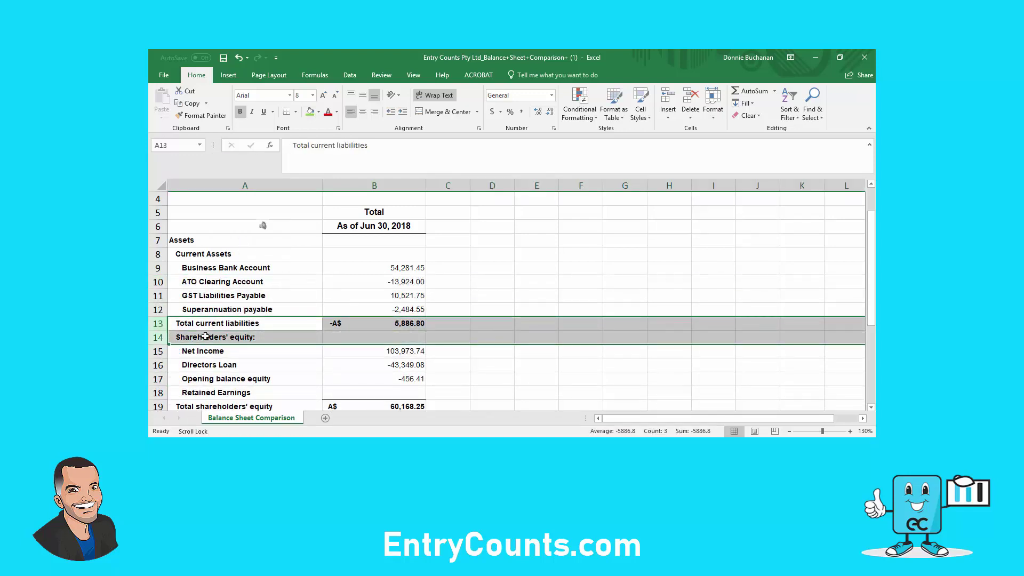
right_click(208, 335)
left_click(249, 263)
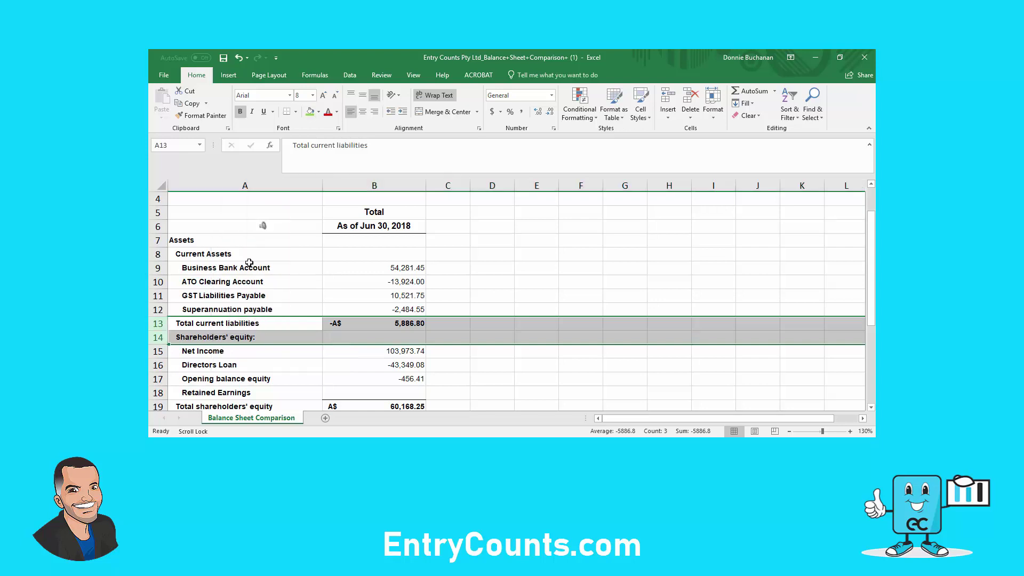
left_click(530, 363)
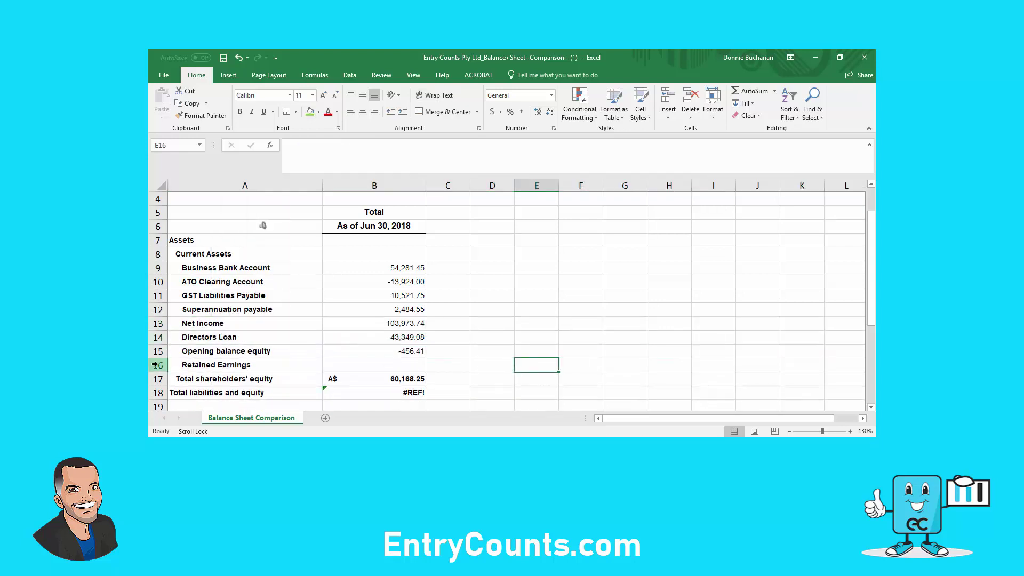
left_click_drag(154, 365, 154, 406)
right_click(226, 381)
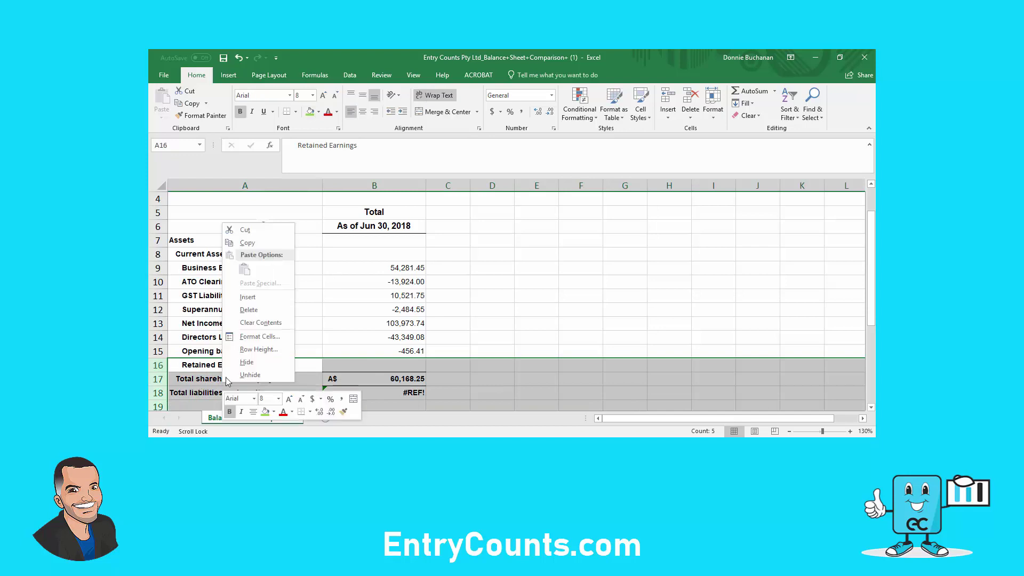
left_click(266, 310)
left_click(532, 281)
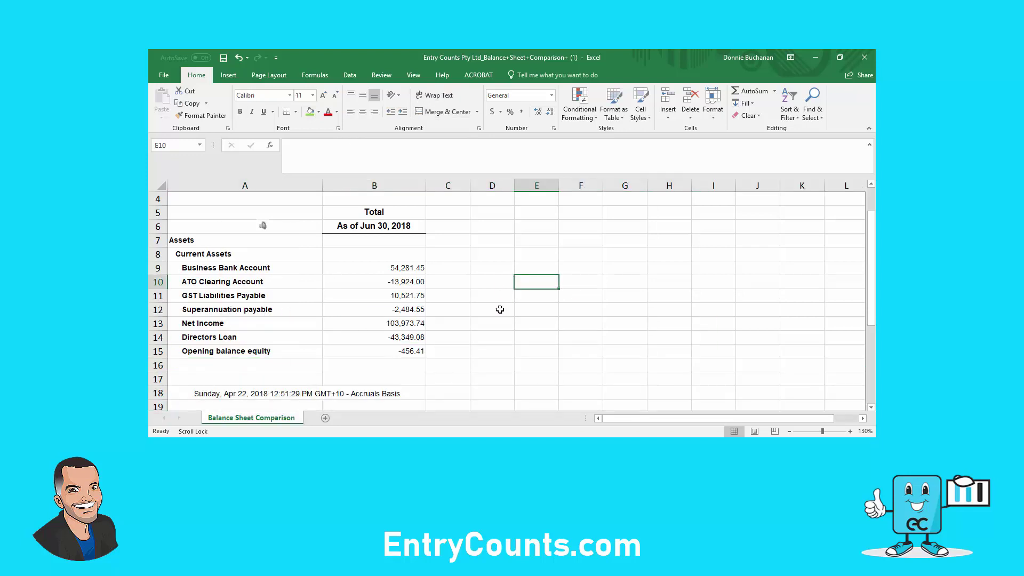
Copy the account names and balances in A9:B15 and paste them into the ManualJournal file starting at cell C15.
left_click(410, 339)
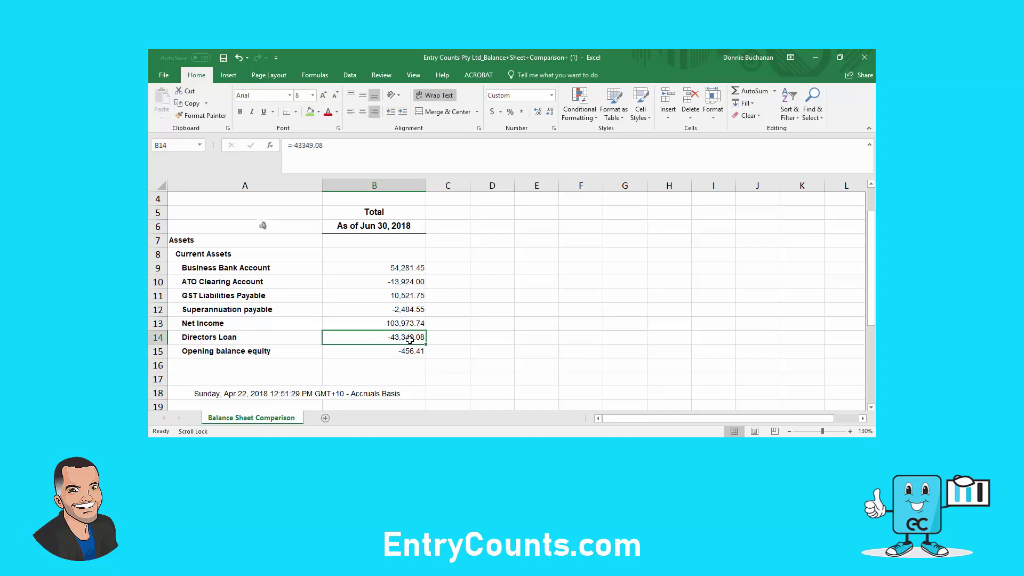
left_click(498, 269)
left_click_drag(285, 268, 406, 351)
key("ctrl+c")
mouse_move(528, 448)
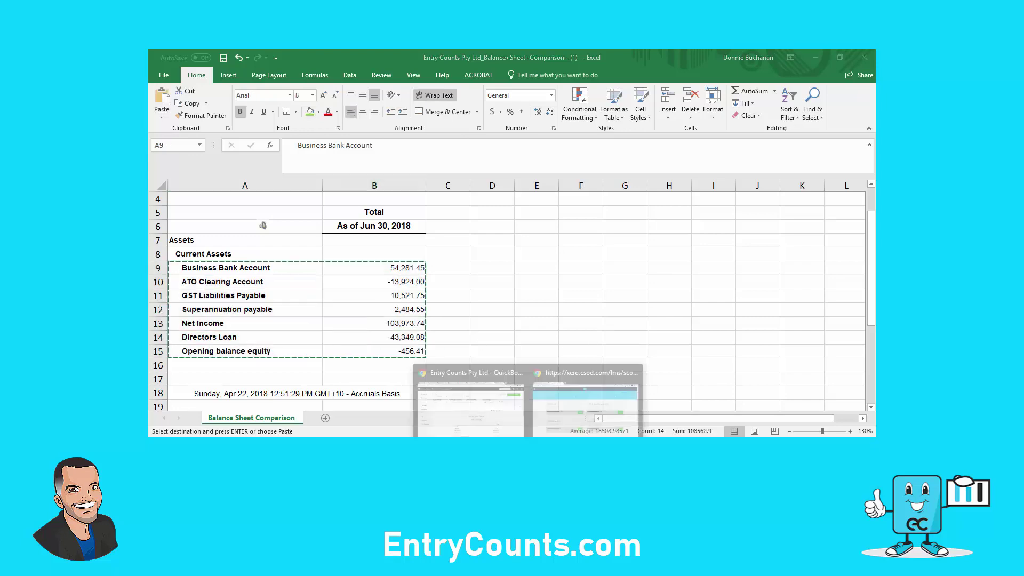
left_click(491, 417)
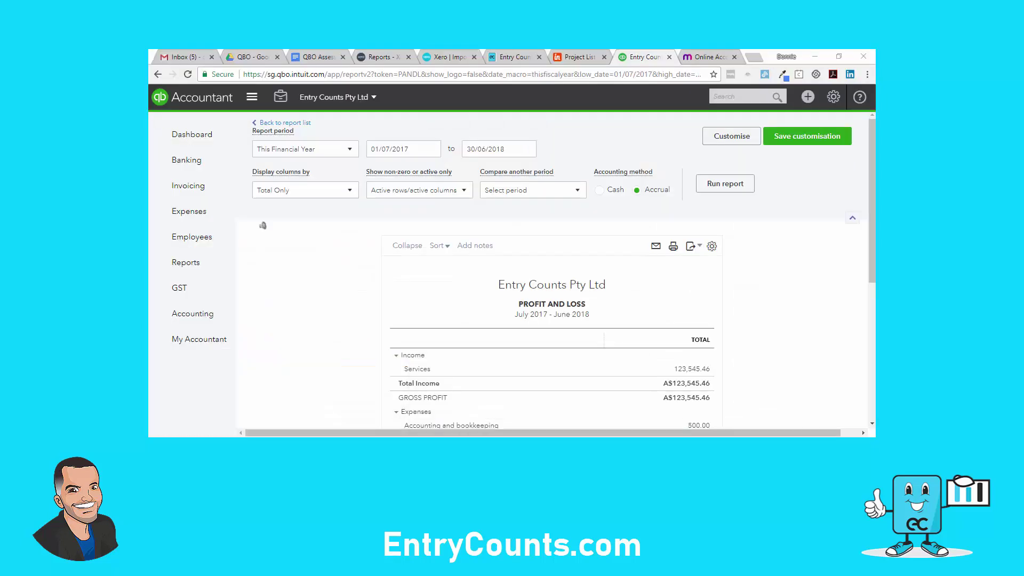
left_click(560, 408)
scroll(400, 334, "down", 2)
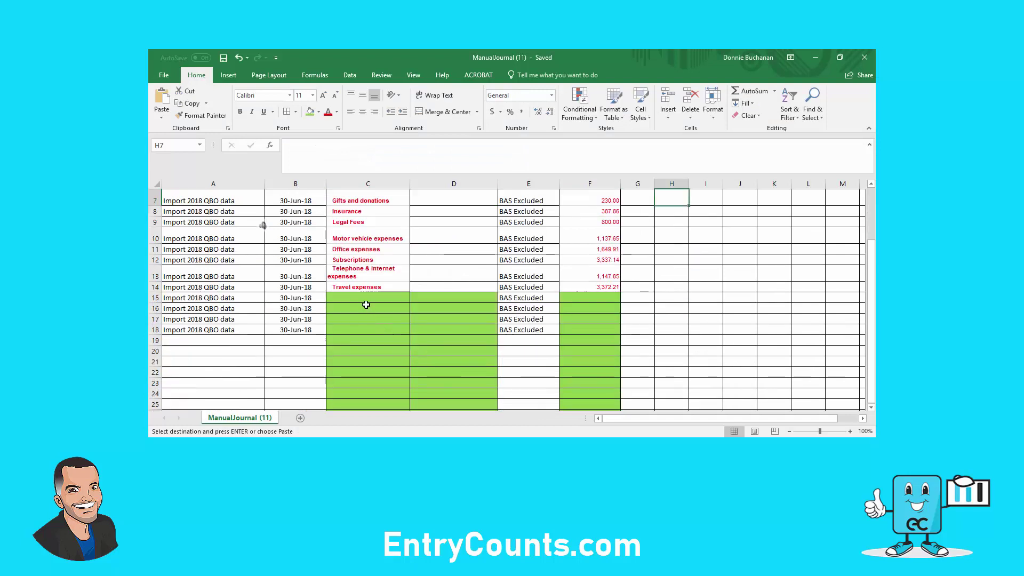
left_click(364, 300)
key("ctrl+v")
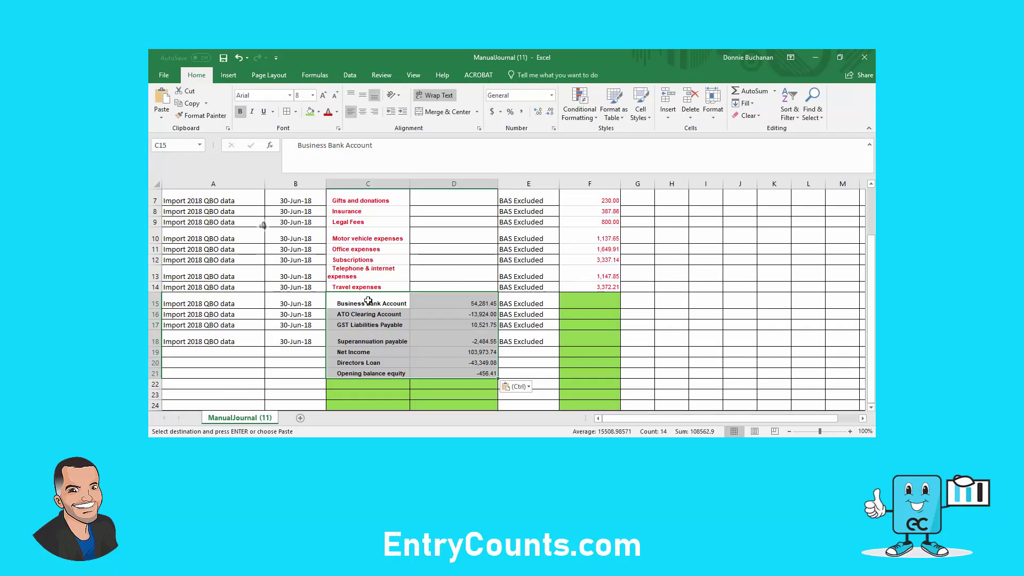
Move the pasted balances from the AccountCode column to the Amount column, starting at F15.
left_click_drag(452, 302, 456, 379)
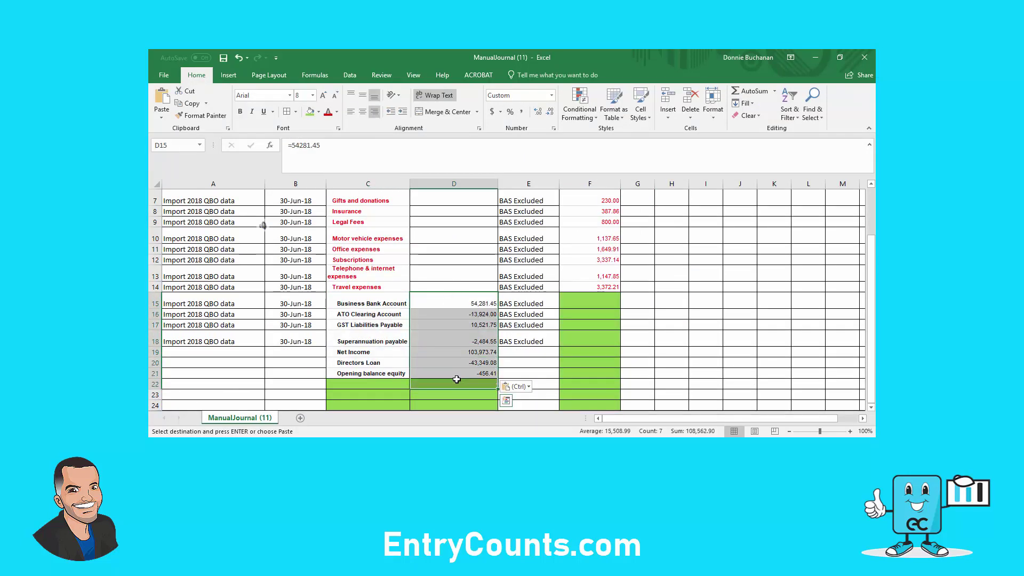
key("ctrl+c")
scroll(456, 379, "right", 2)
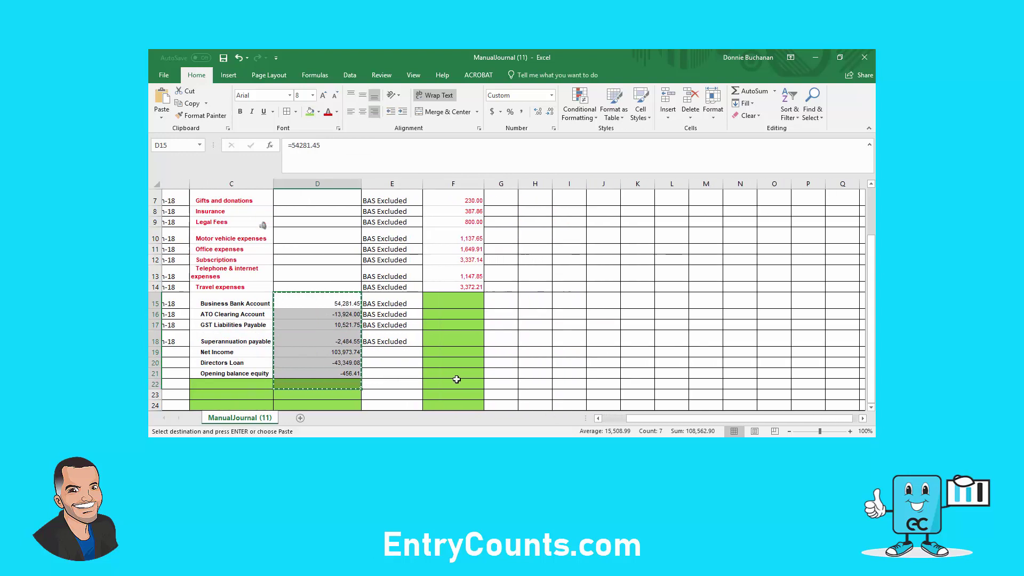
left_click(429, 300)
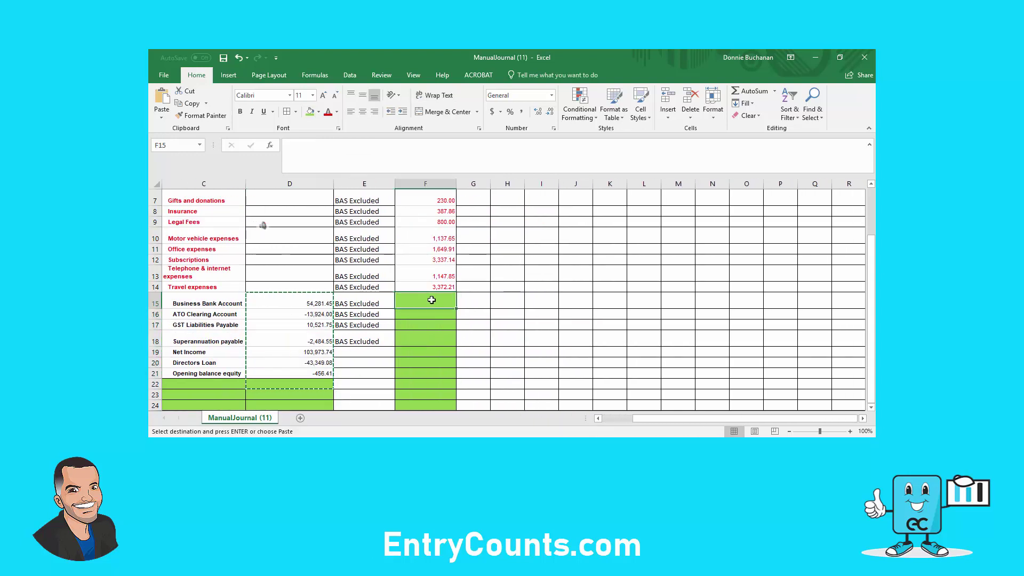
key("ctrl+v")
Colour the text of the moved balances and of the balance sheet descriptions in column C red.
left_click(328, 115)
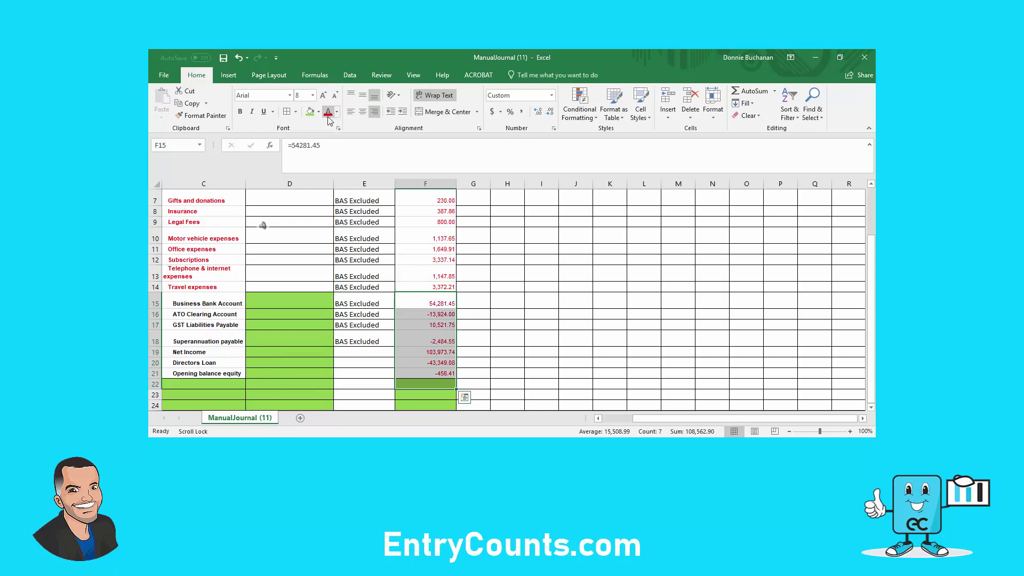
left_click_drag(219, 286, 228, 374)
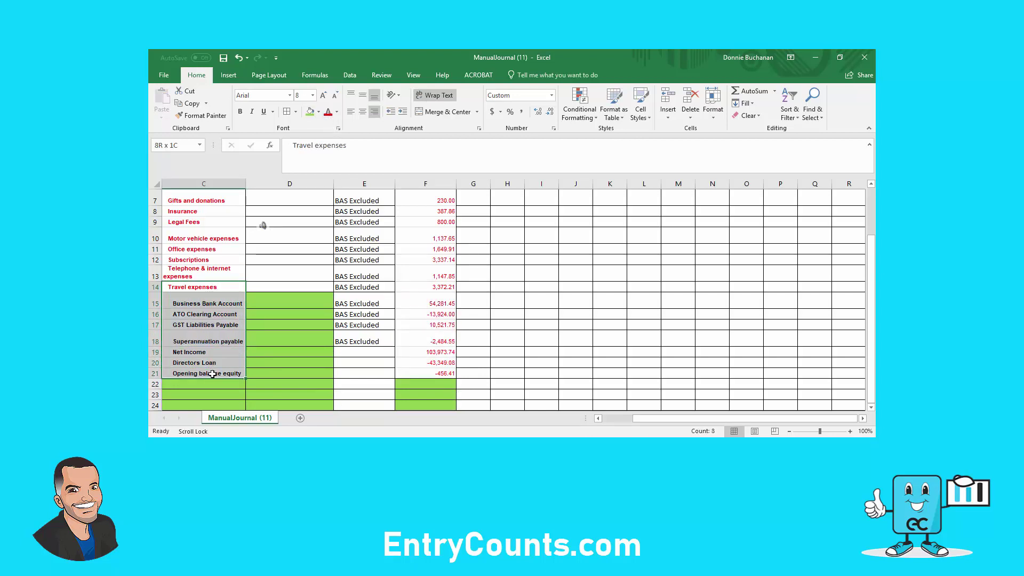
left_click(329, 112)
left_click(294, 335)
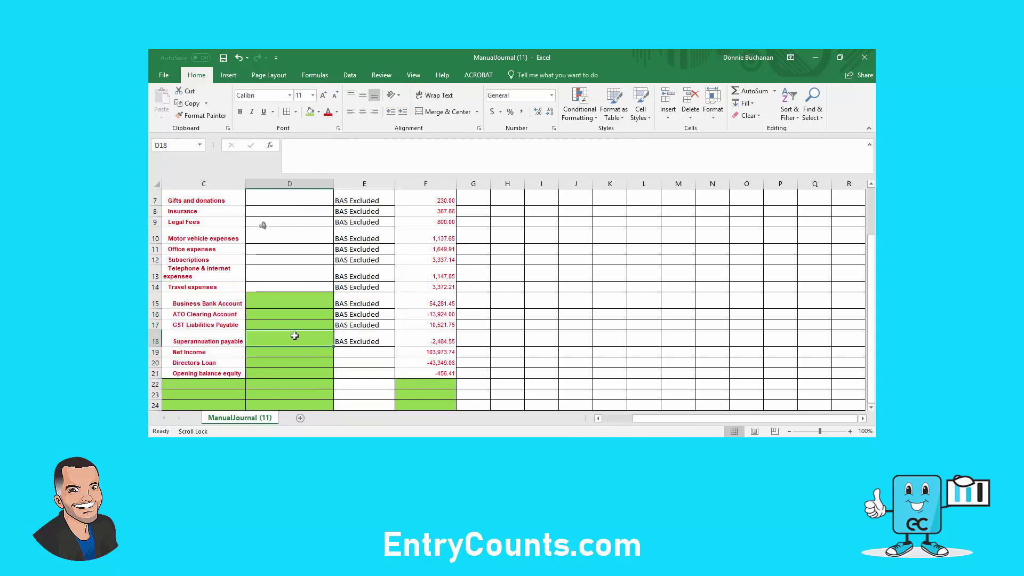
Fill the narration, the 30-Jun-18 date and the BAS Excluded tax rate down to row 21, and save the file.
scroll(294, 335, "left", 2)
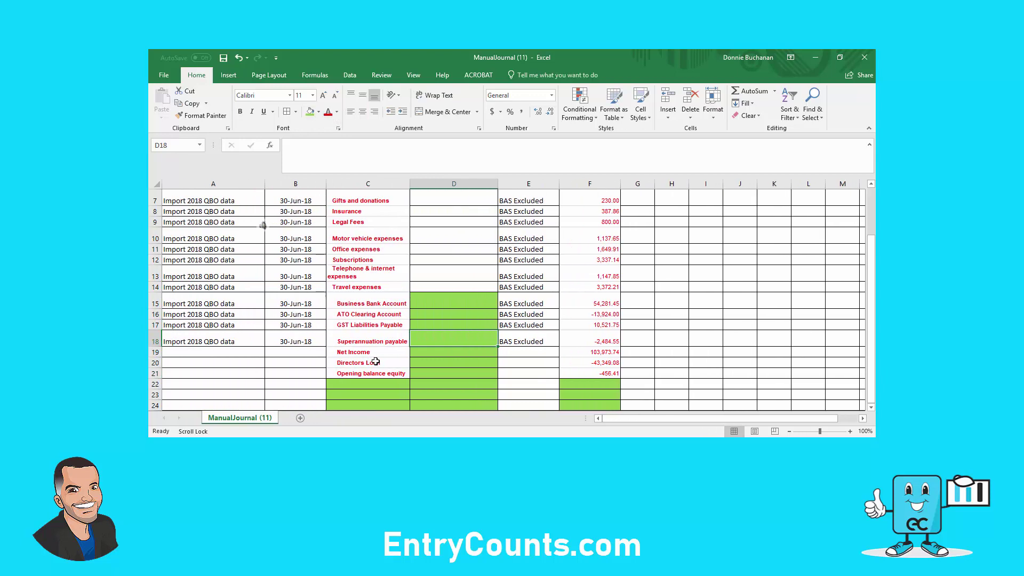
scroll(383, 339, "up", 2)
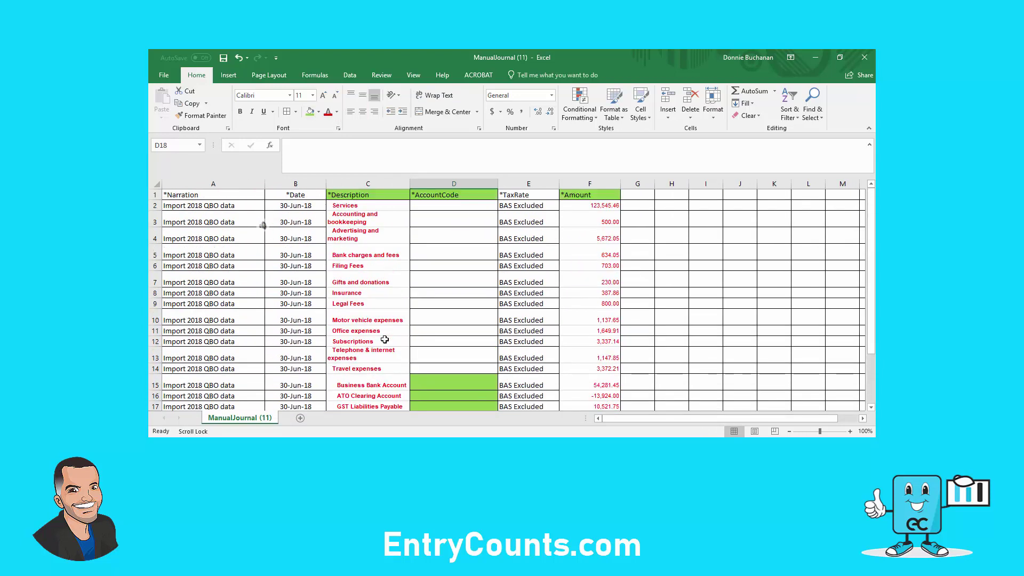
scroll(384, 339, "down", 2)
left_click_drag(227, 325, 328, 376)
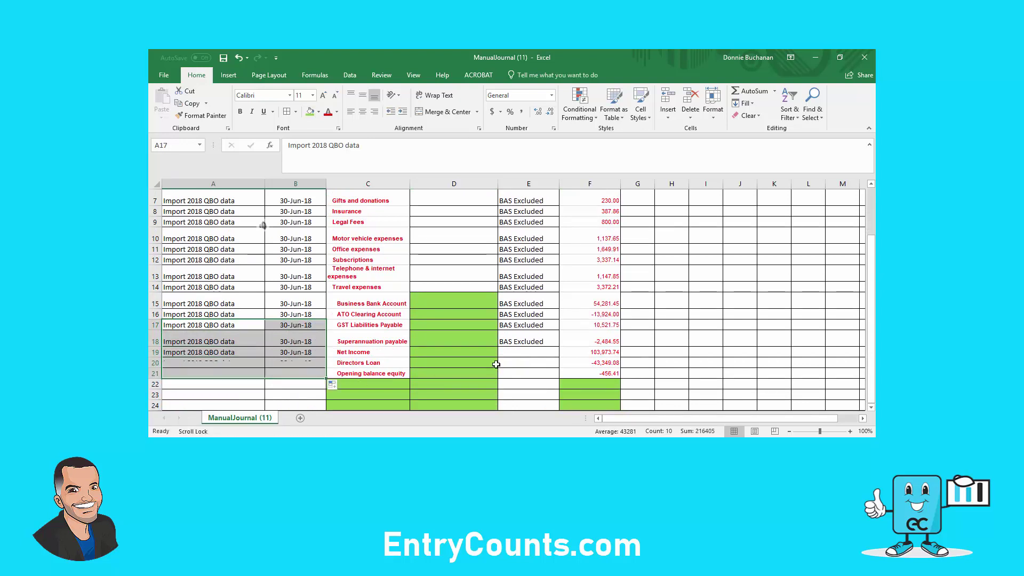
left_click_drag(537, 303, 424, 389)
scroll(424, 390, "down", 5)
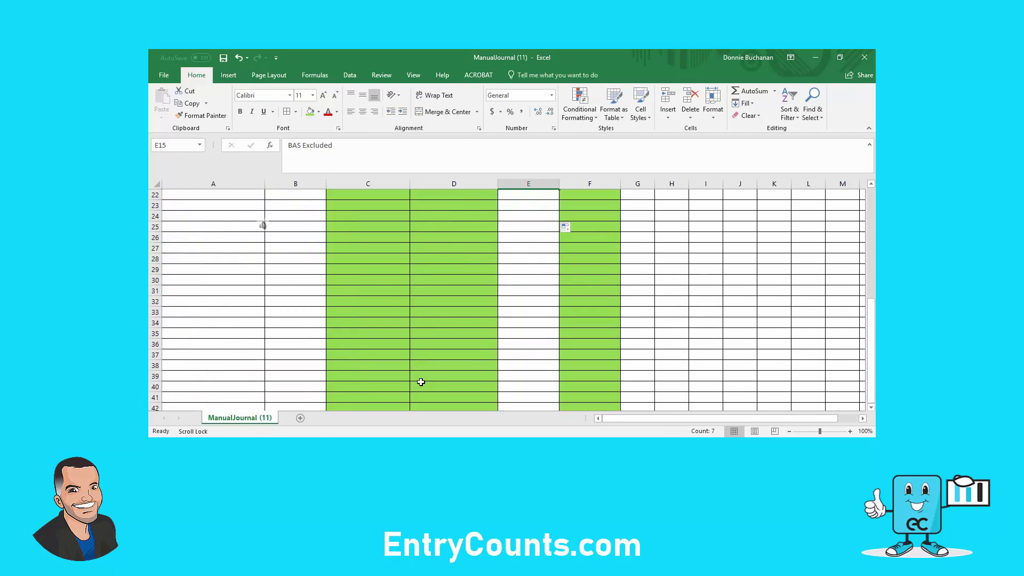
scroll(418, 382, "up", 8)
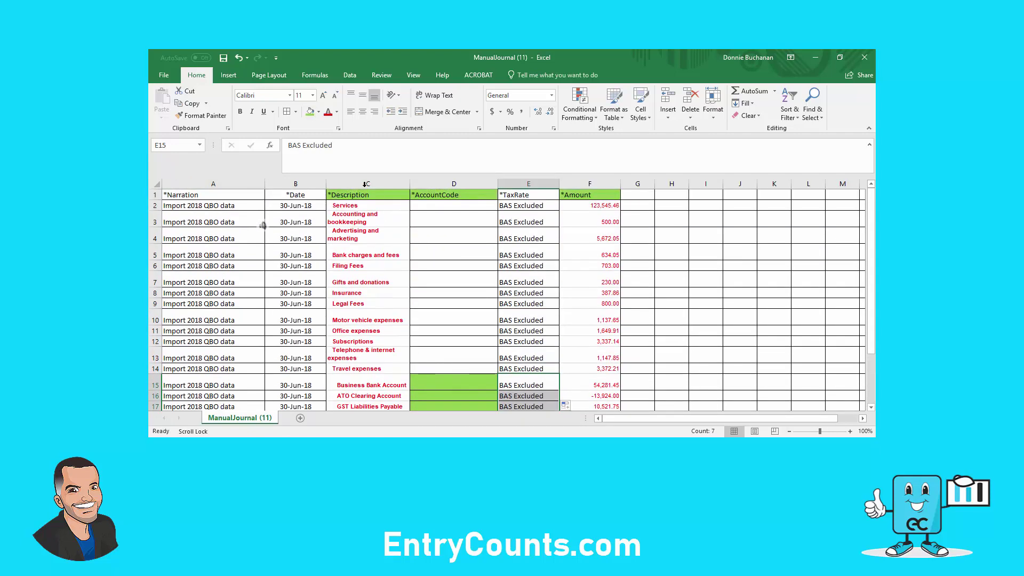
left_click(224, 58)
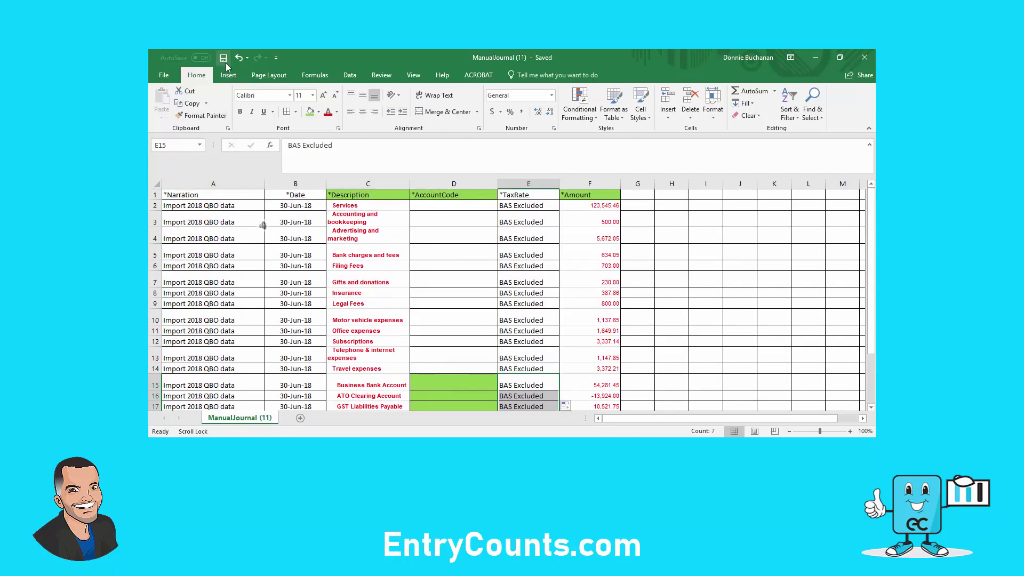
Remove the green fill from the whole ManualJournal sheet by setting it to No Fill.
left_click(157, 184)
left_click(319, 111)
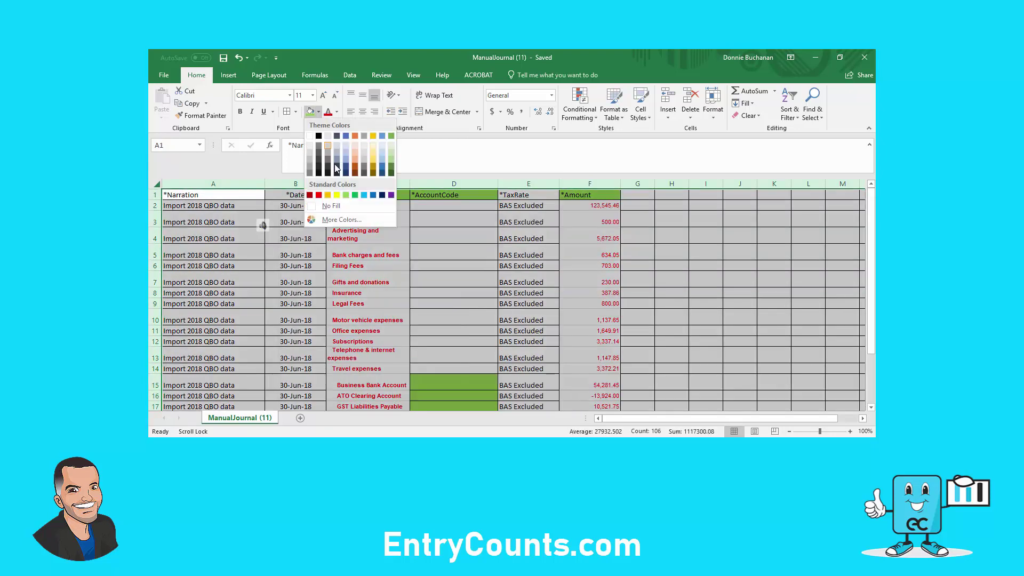
left_click(328, 201)
left_click(686, 288)
Centre the Amount column and make its text bold.
left_click(592, 183)
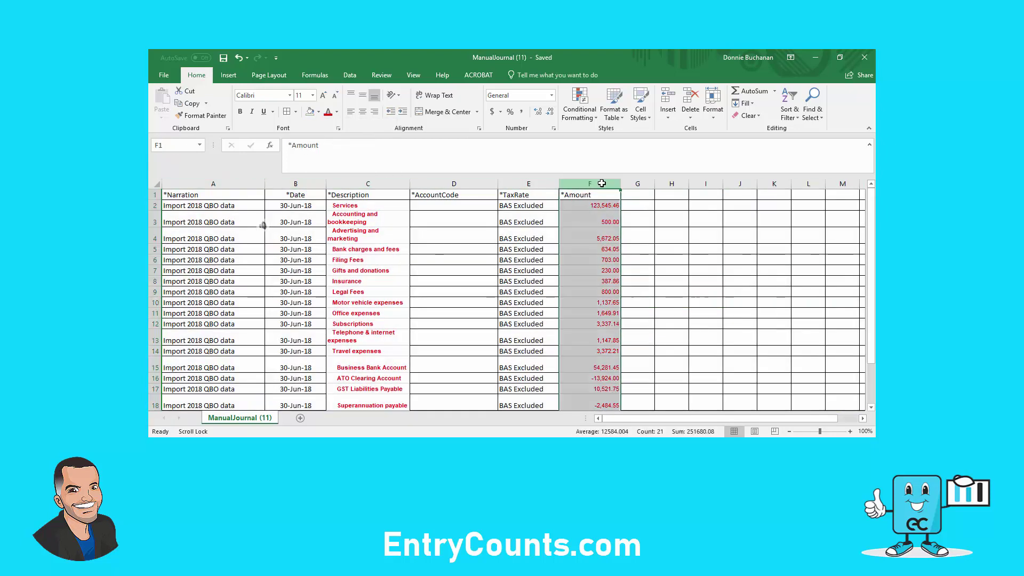
left_click(364, 114)
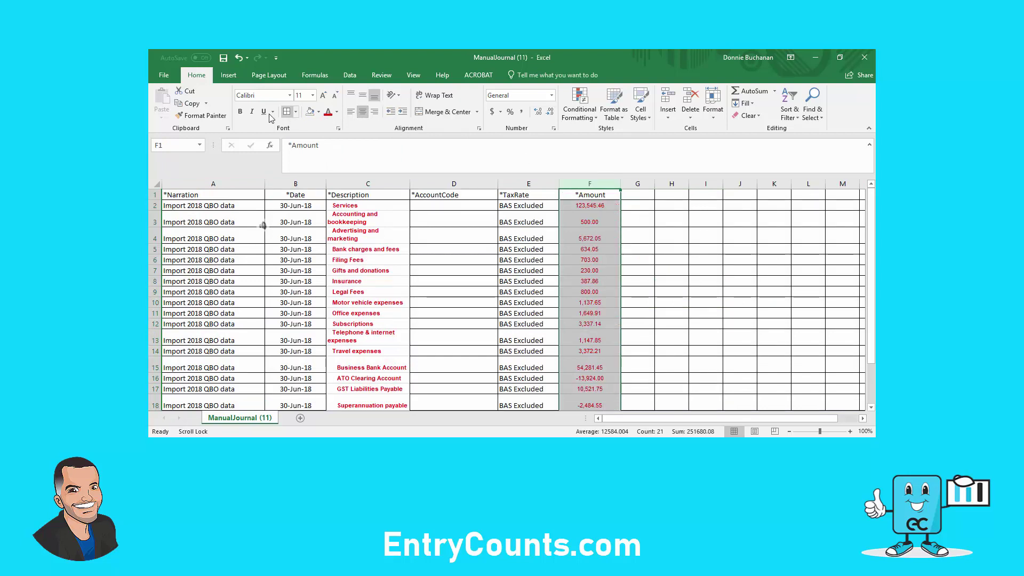
left_click(240, 111)
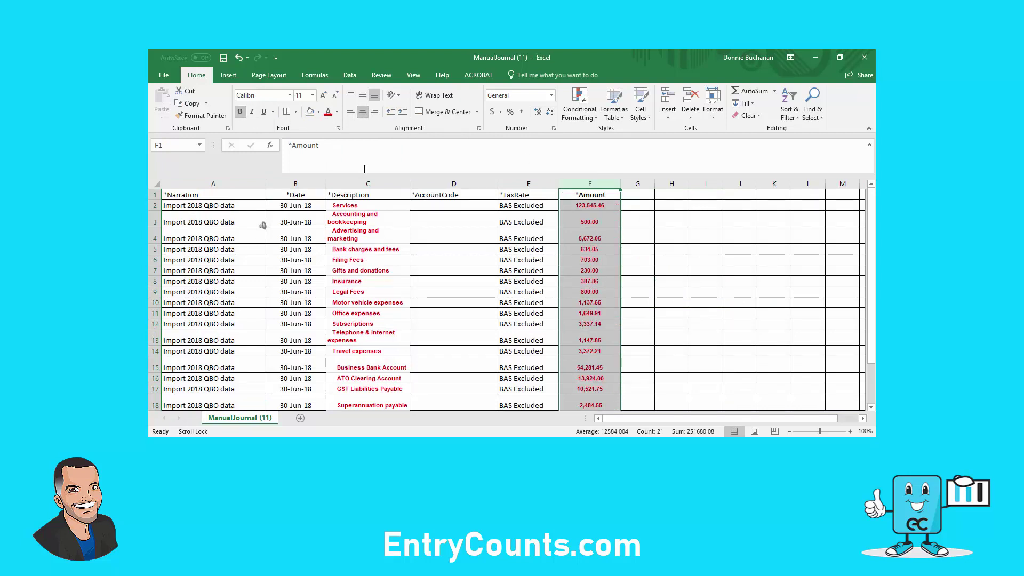
left_click(639, 206)
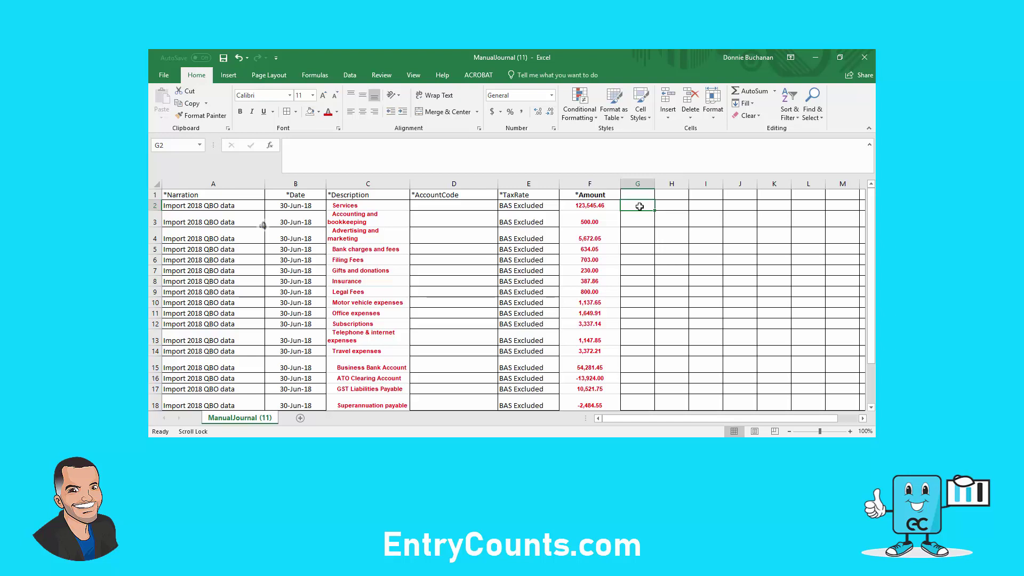
Make the Services amount in F2 negative by changing its formula to =-123545.46.
left_click(600, 207)
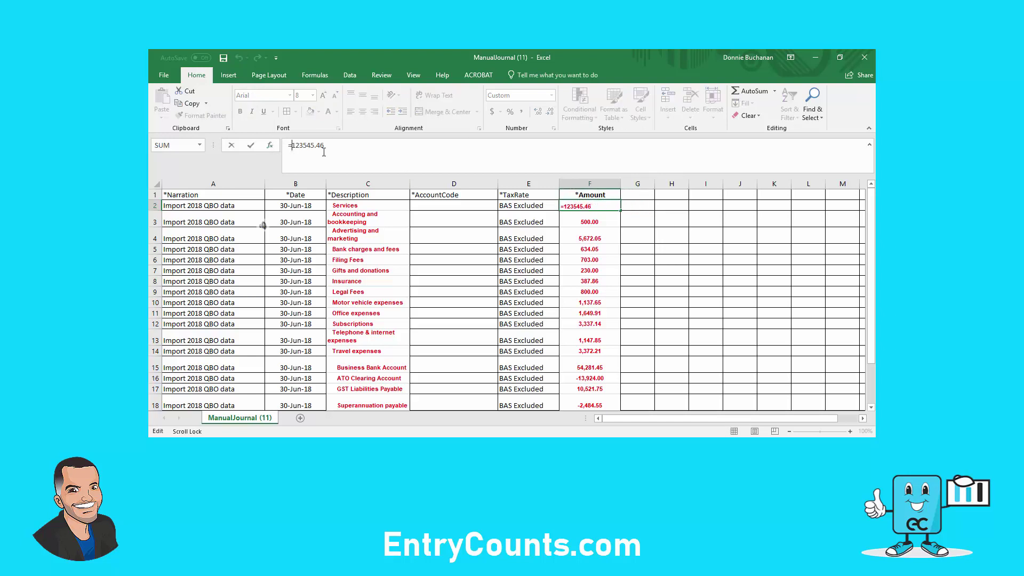
left_click(292, 146)
type("-")
key("Return")
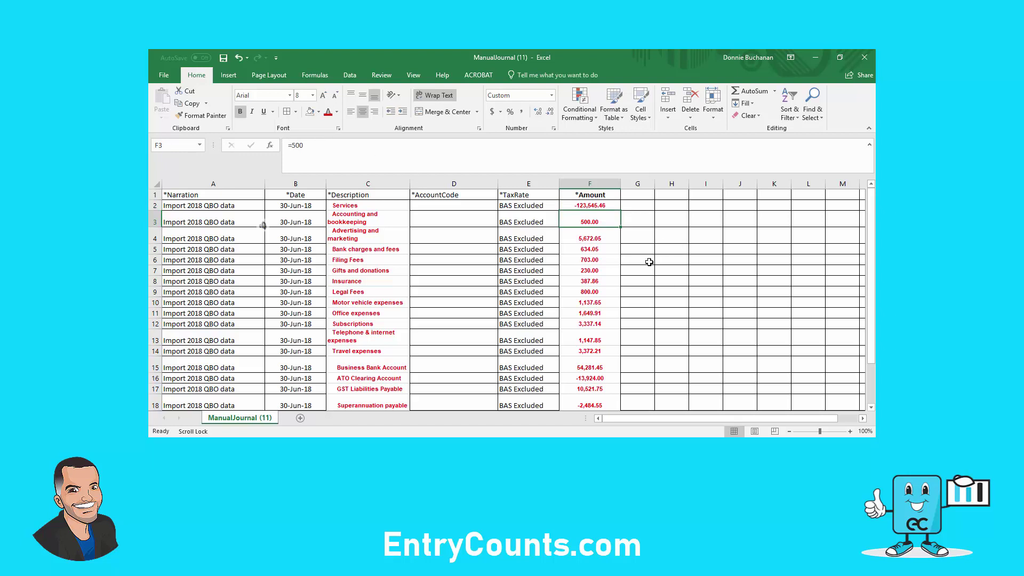
Total the Amount column in cell F22 with =SUM(F2:F21).
scroll(648, 262, "down", 3)
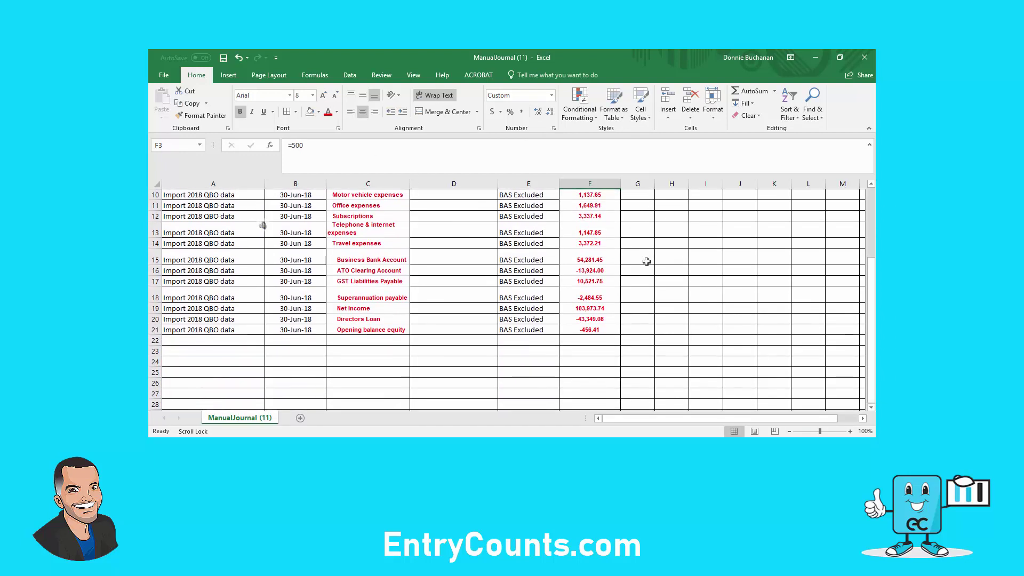
left_click(601, 341)
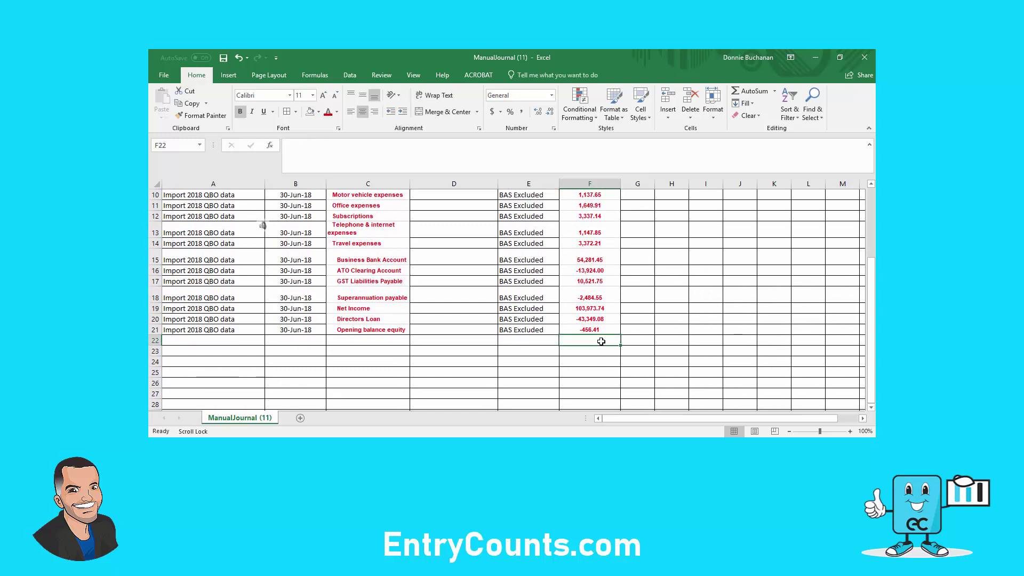
type("=sum(")
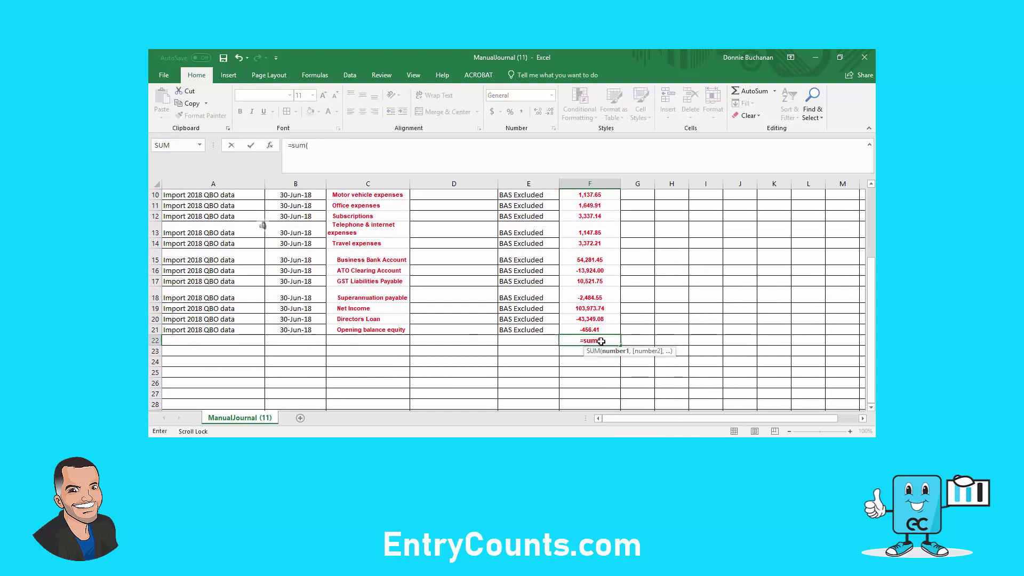
scroll(600, 341, "up", 1)
left_click(598, 340)
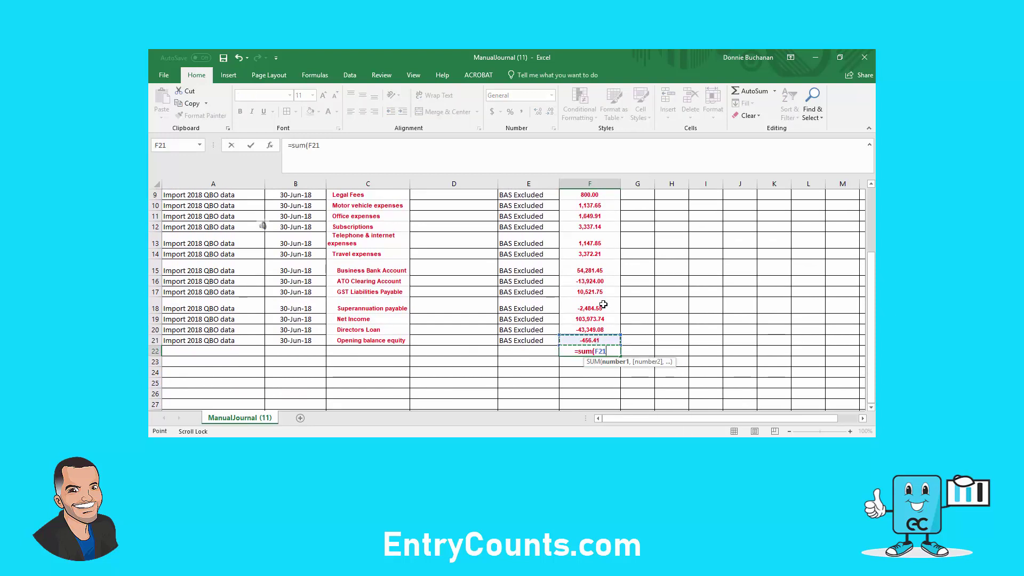
left_click_drag(603, 304, 587, 204)
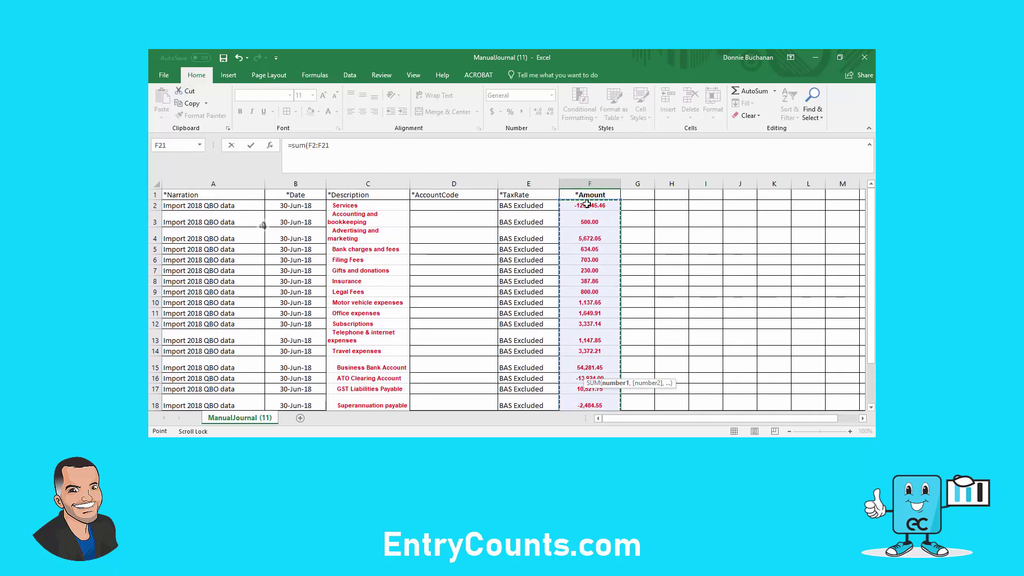
key("Return")
Fill the total cell F22 with green.
left_click(596, 392)
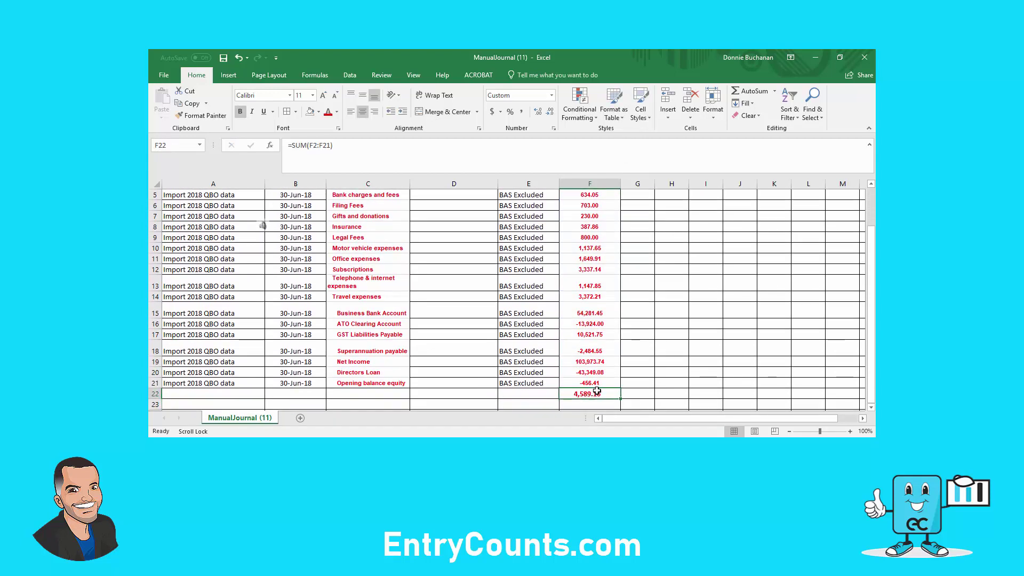
left_click(318, 112)
left_click(345, 194)
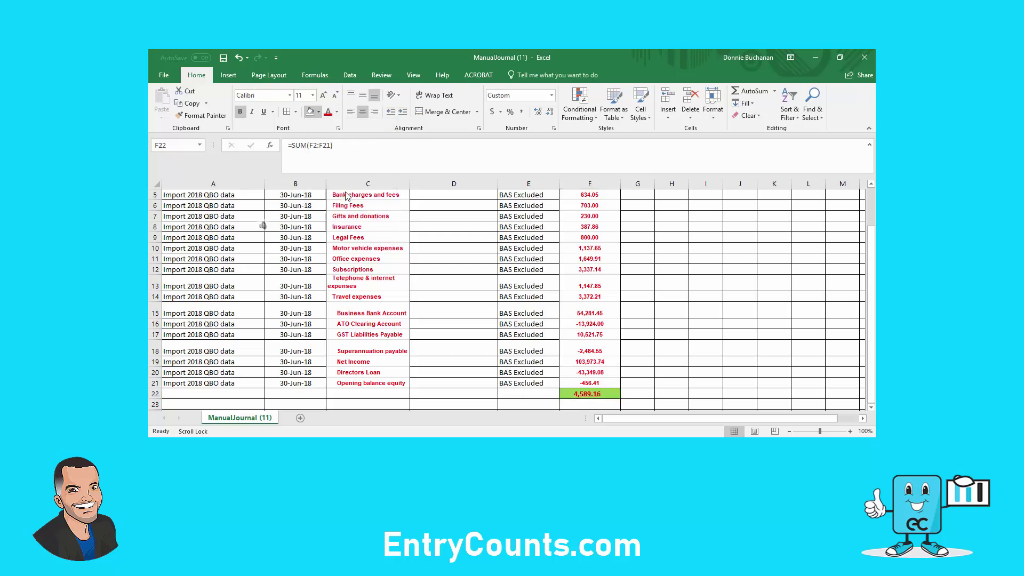
left_click(678, 297)
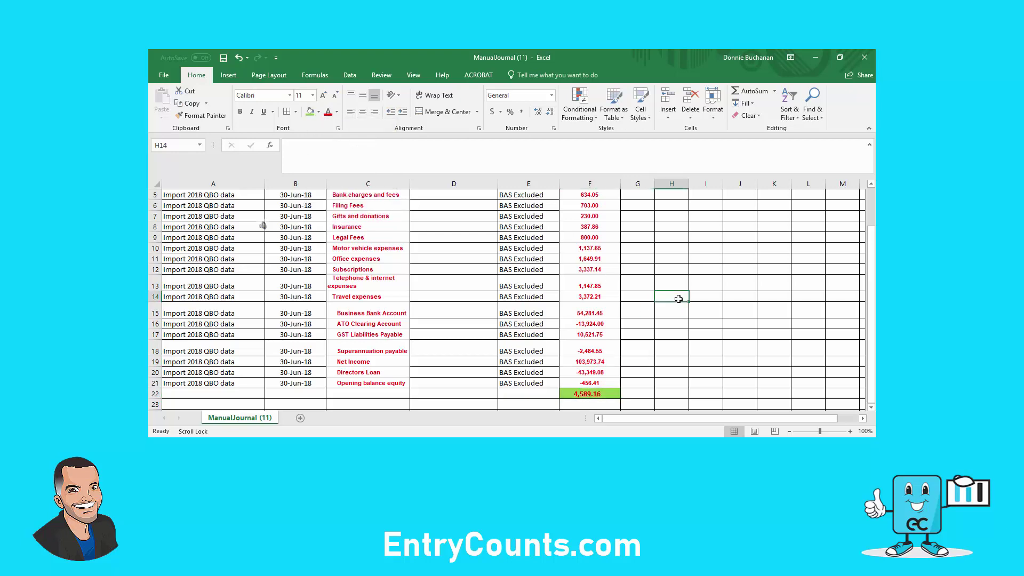
Set the font size of the whole ManualJournal sheet to 12.
left_click(154, 184)
left_click(313, 95)
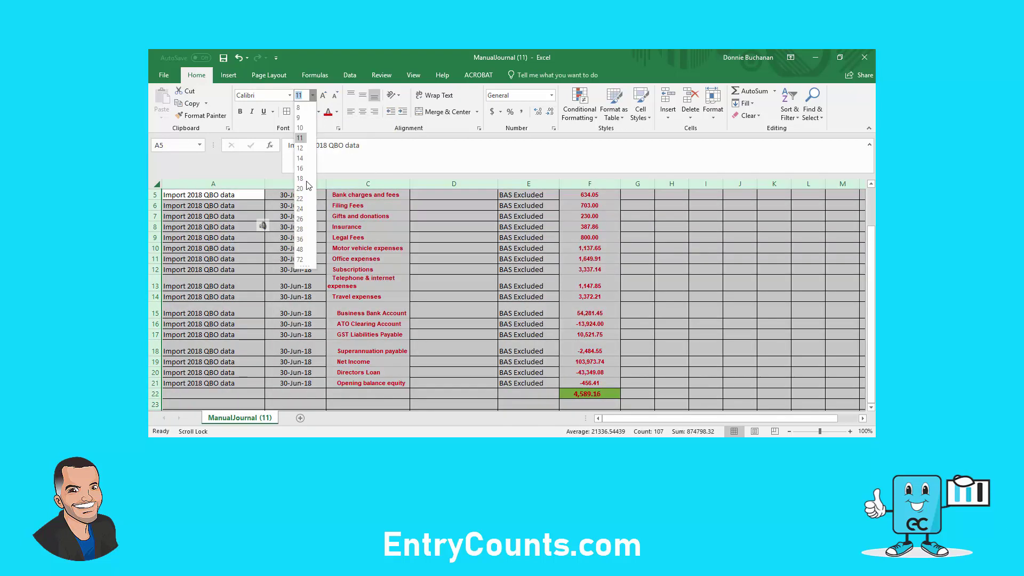
left_click(299, 147)
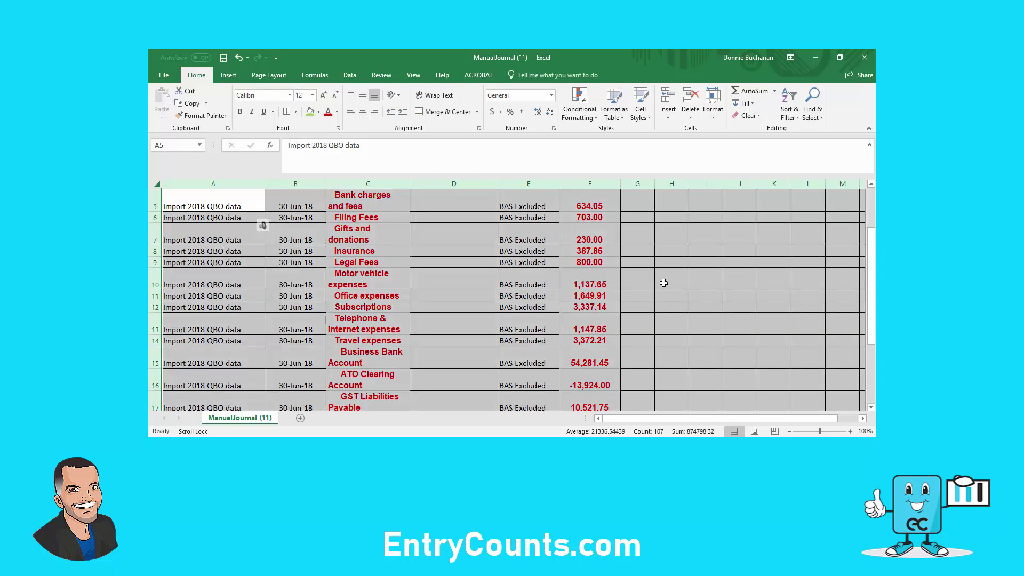
left_click(663, 282)
Examine the signs of the amounts from Services down to the balance sheet rows to find why the journal does not balance.
scroll(666, 293, "down", 4)
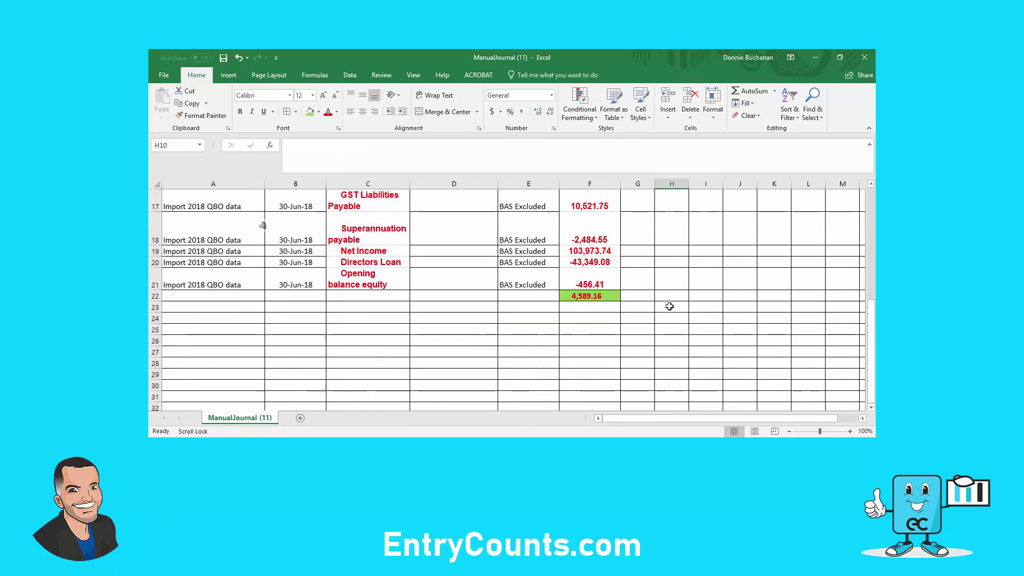
left_click(648, 296)
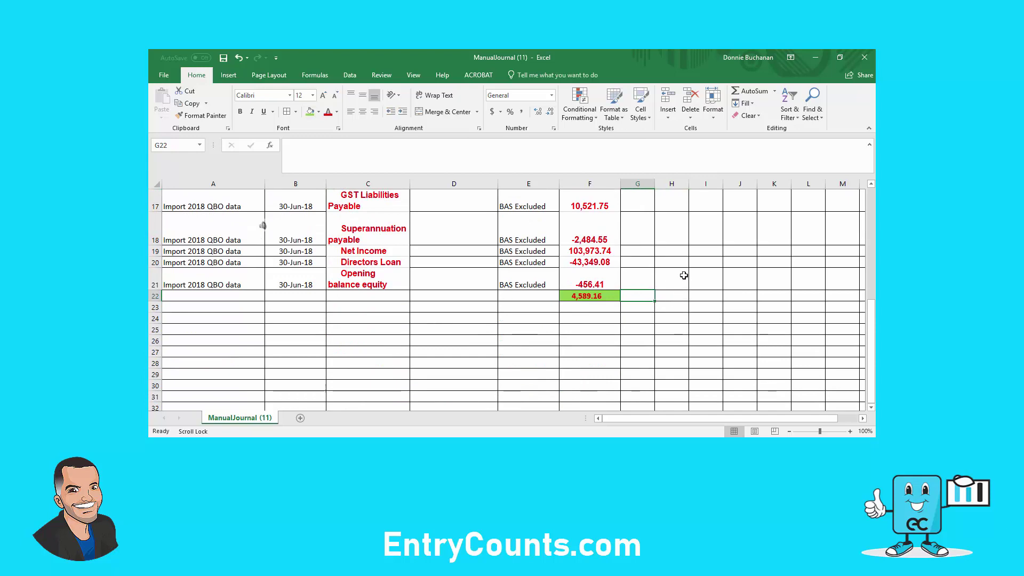
scroll(684, 276, "up", 5)
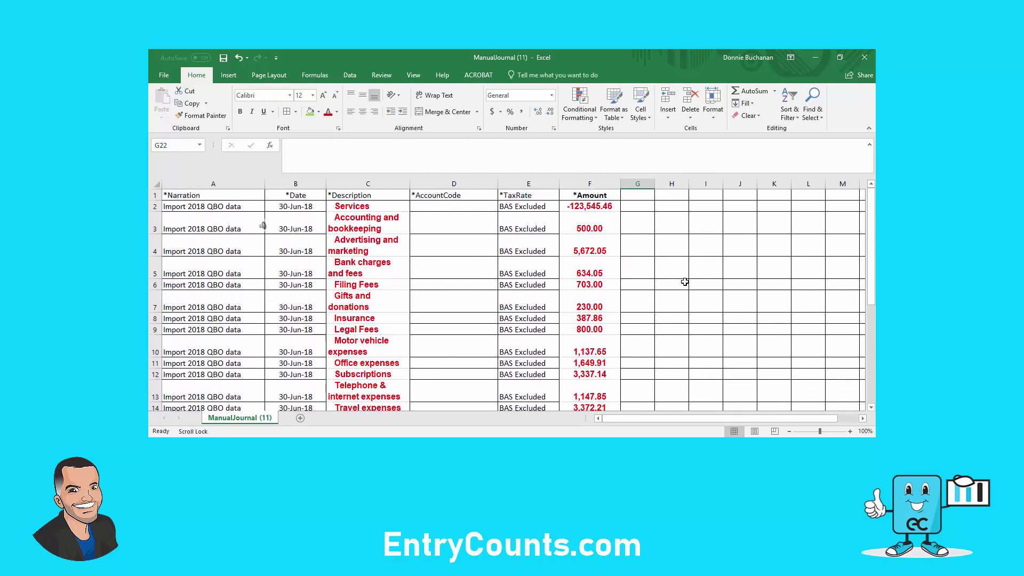
left_click(598, 206)
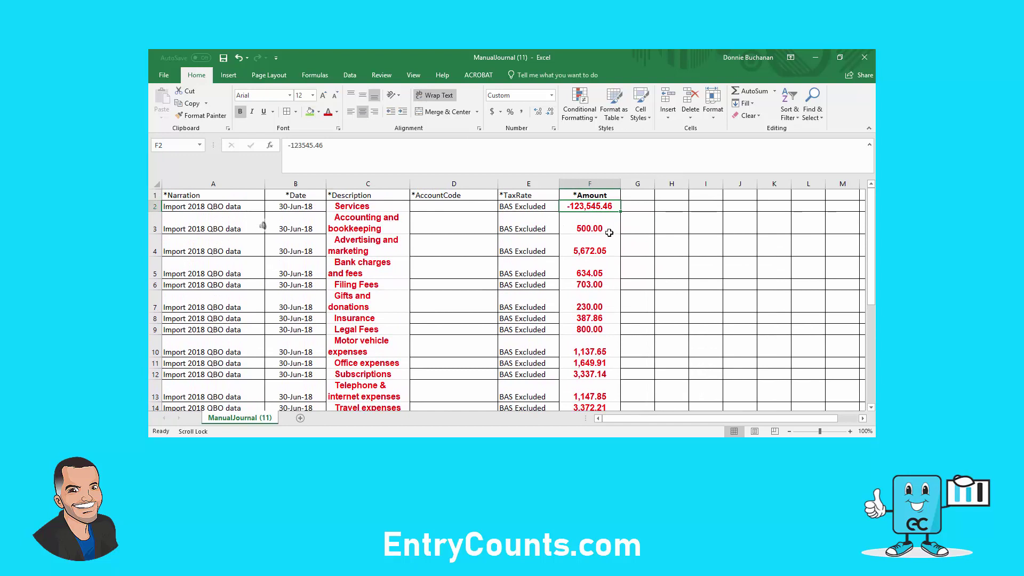
left_click_drag(608, 230, 592, 351)
scroll(592, 353, "down", 2)
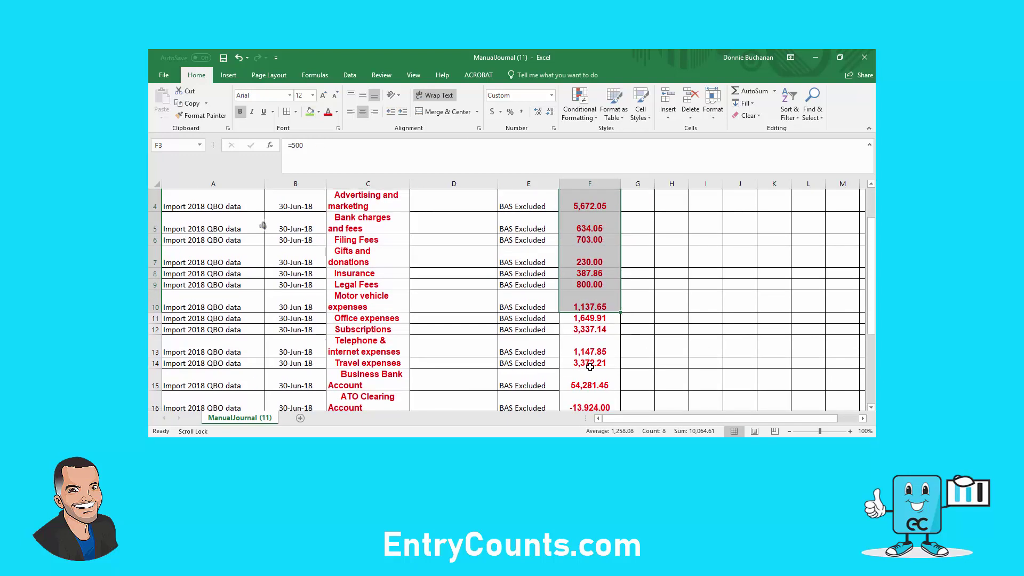
left_click(591, 329)
scroll(592, 320, "down", 1)
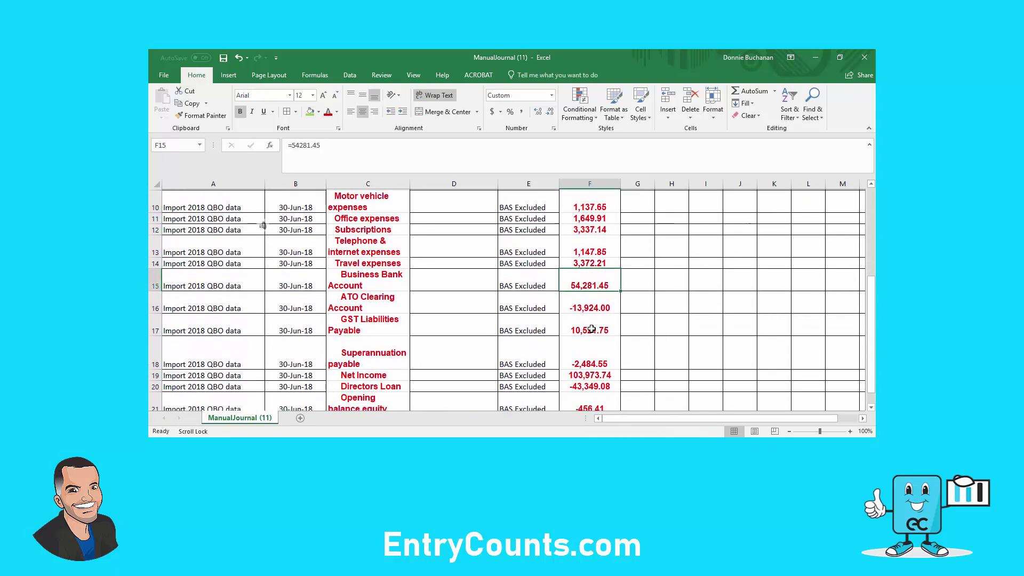
left_click(591, 312)
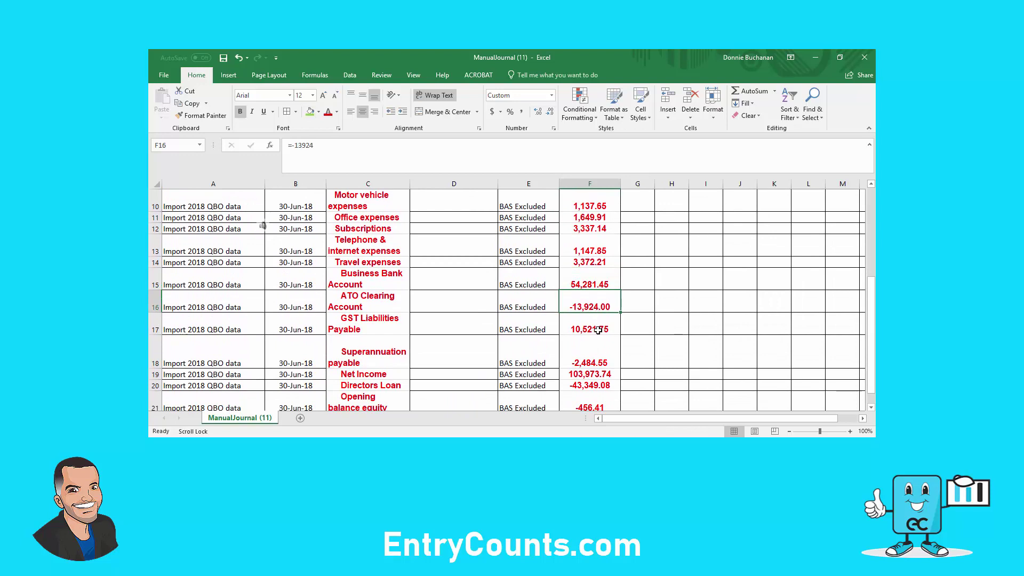
left_click(598, 330)
scroll(605, 349, "down", 1)
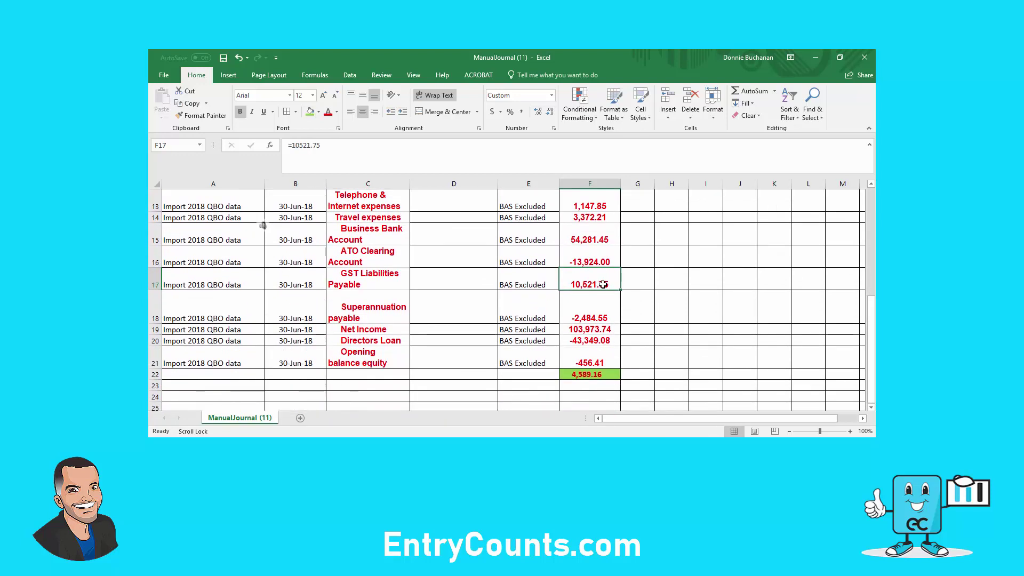
Reverse the signs of two amounts: ATO Clearing Account in F16 to =13924 and GST Liabilities Payable in F17 to =-10521.75.
left_click(585, 264)
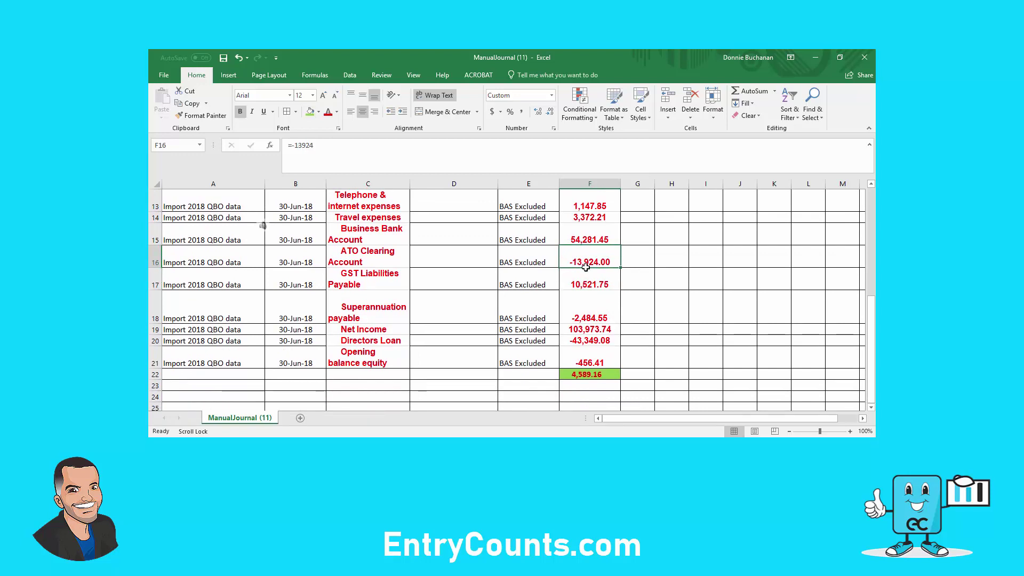
left_click(296, 145)
key("BackSpace")
key("Return")
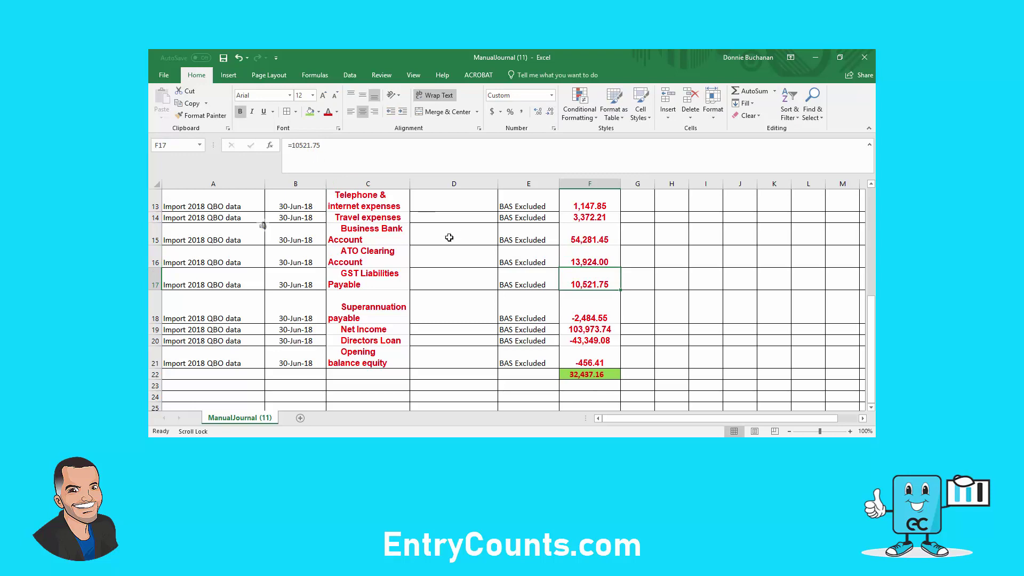
left_click(294, 145)
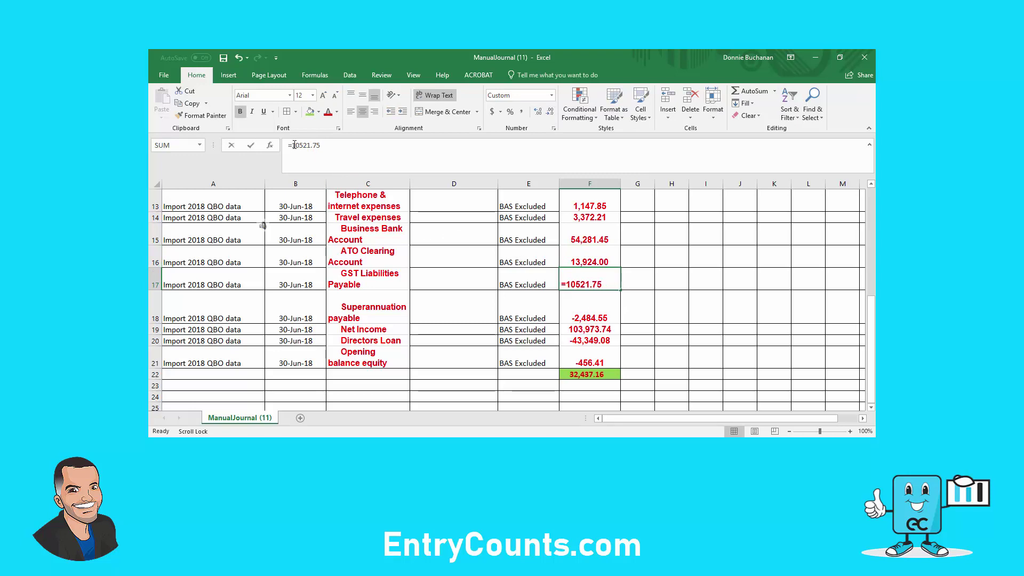
type("-")
key("Return")
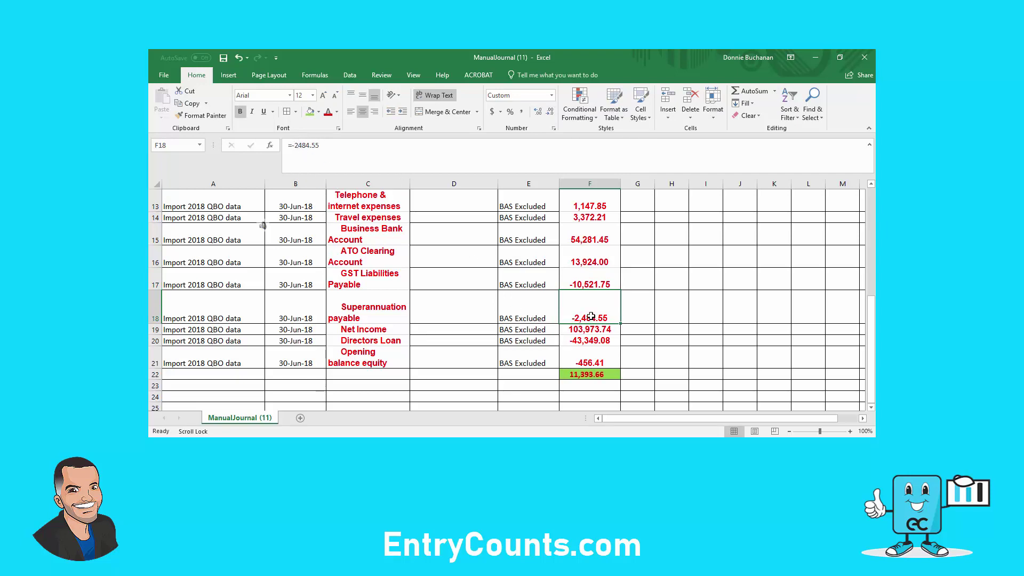
Make the Superannuation payable amount in F18 positive as =2484.55 and the Directors Loan amount in F20 positive as =43349.08.
left_click(295, 145)
key("BackSpace")
key("Return")
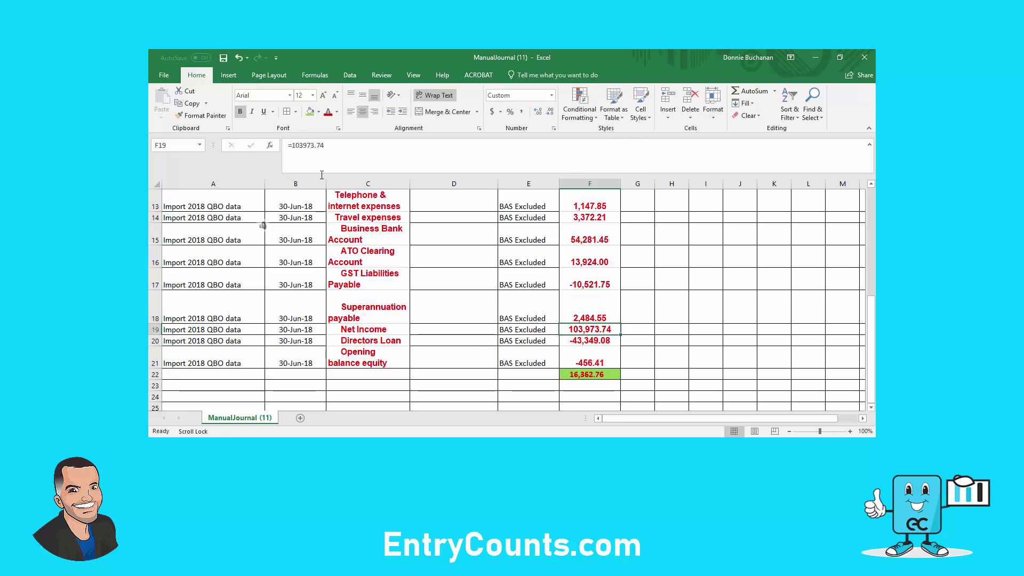
left_click(608, 340)
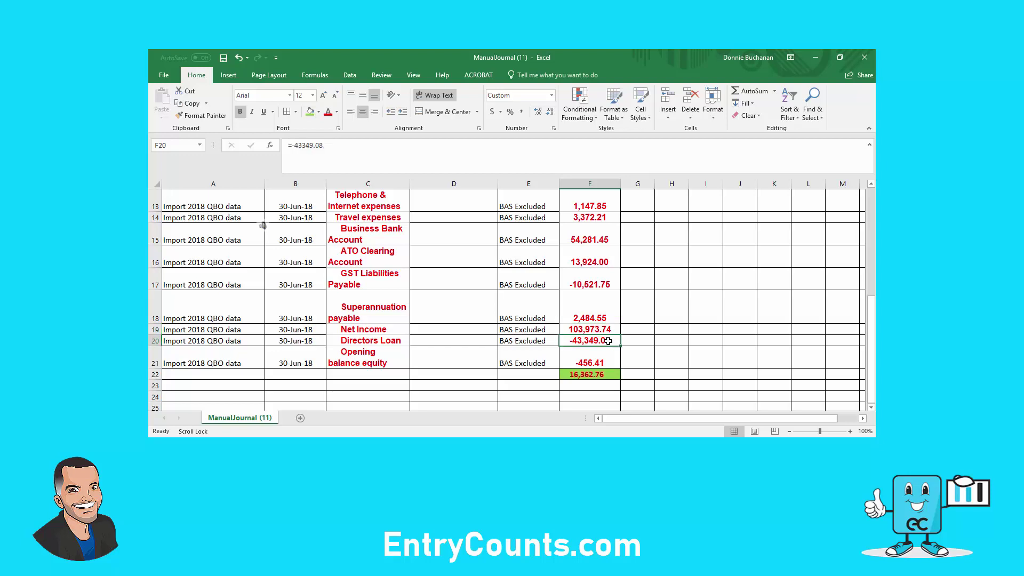
left_click(295, 145)
key("BackSpace")
key("Return")
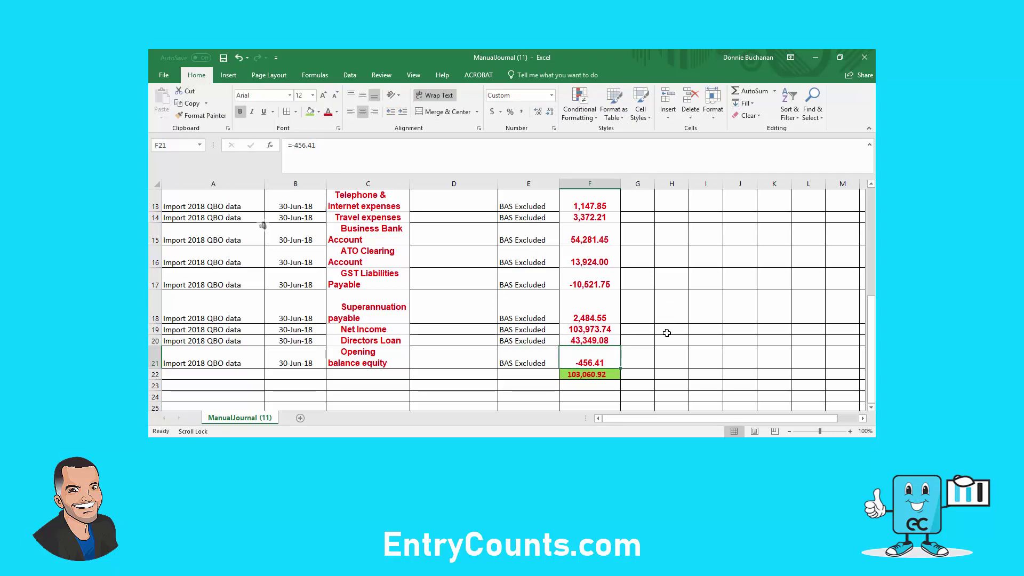
Make the Opening balance equity amount in F21 positive by changing its formula to =456.41.
left_click(296, 145)
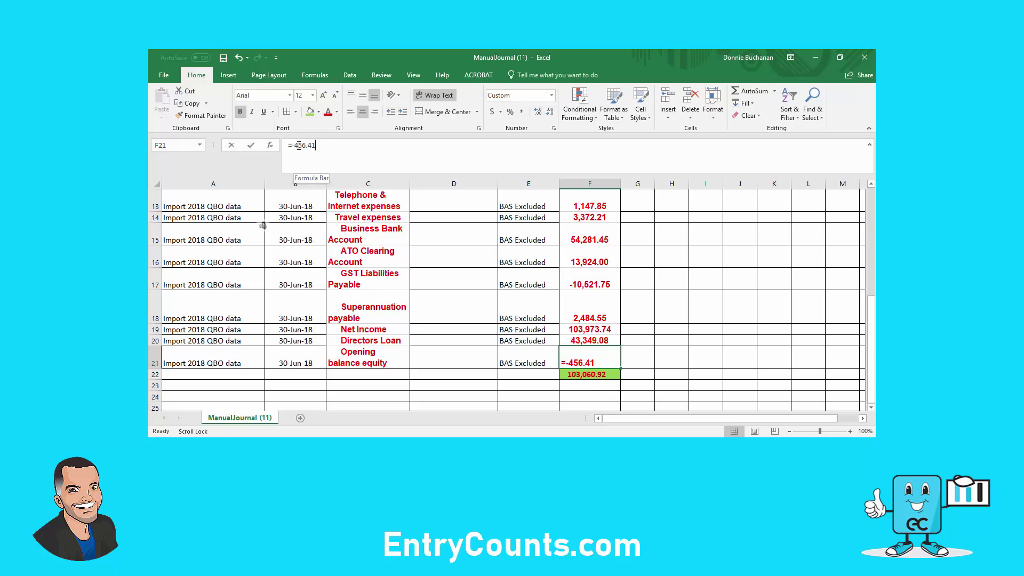
key("BackSpace")
key("Return")
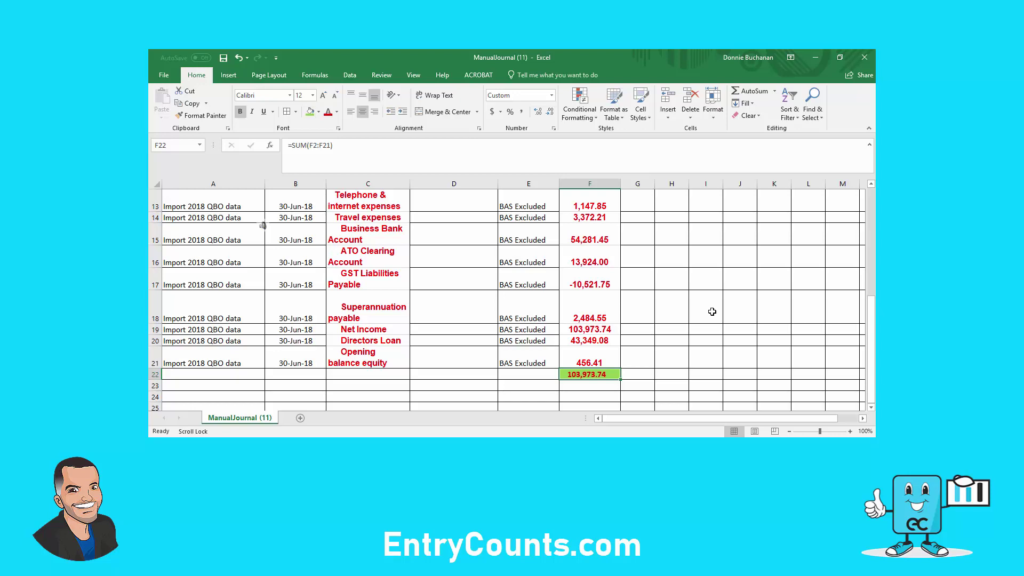
Delete the Net Income row, row 19, from the journal and save the file.
left_click(155, 329)
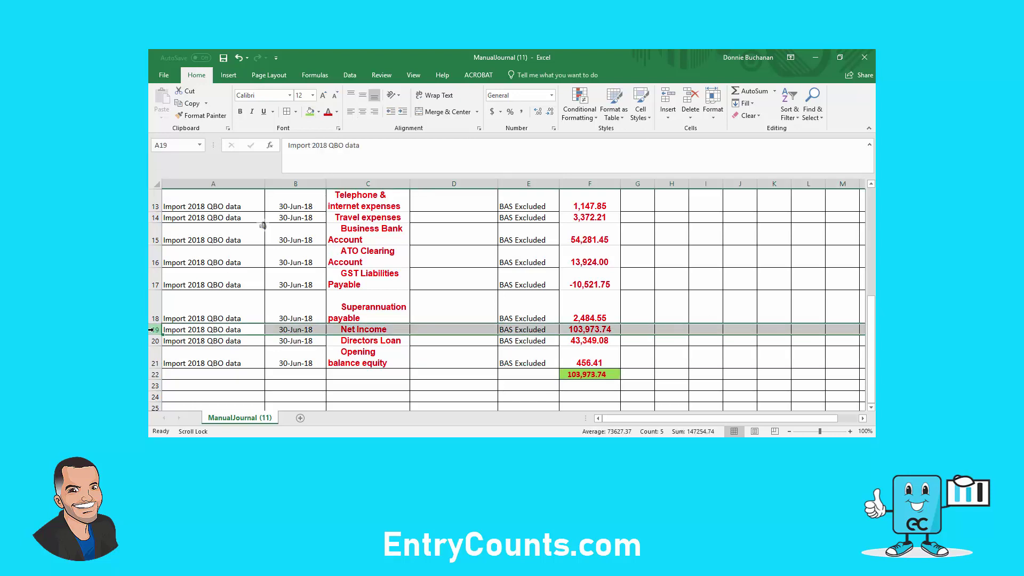
right_click(155, 329)
left_click(182, 258)
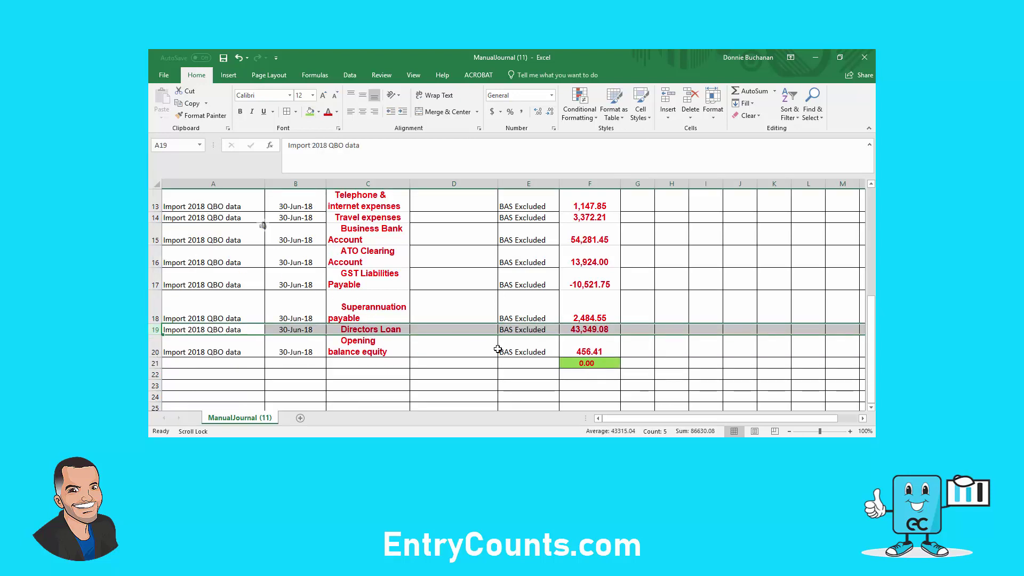
left_click(587, 365)
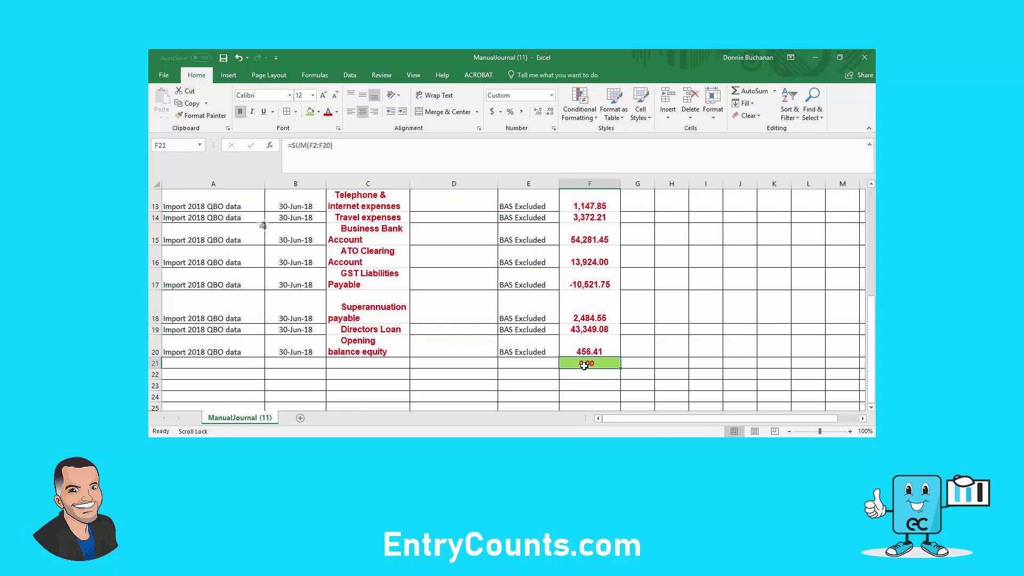
key("ctrl+s")
Delete the total row, row 21, below Opening balance equity.
left_click(154, 363)
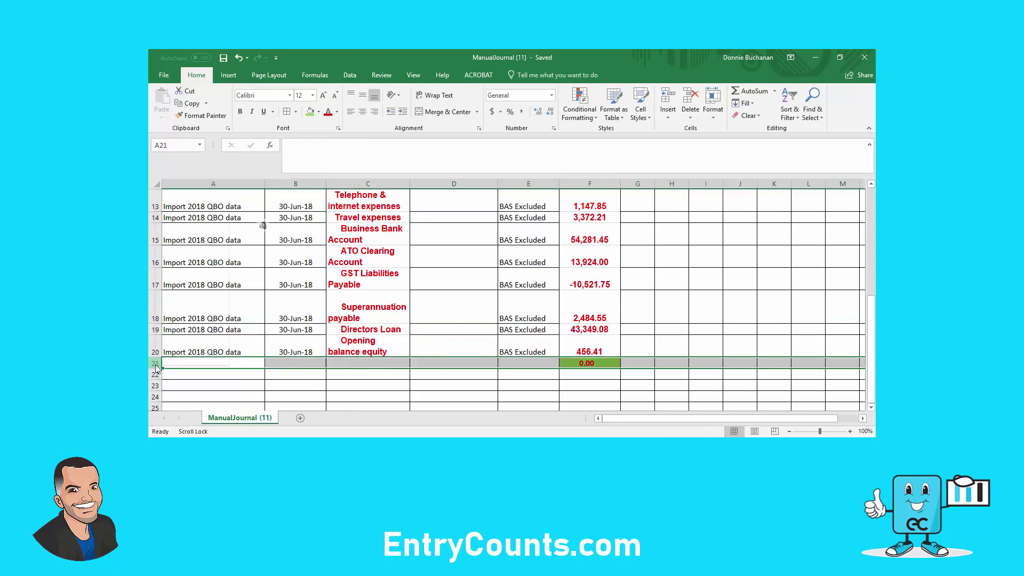
right_click(154, 363)
left_click(171, 290)
left_click(658, 335)
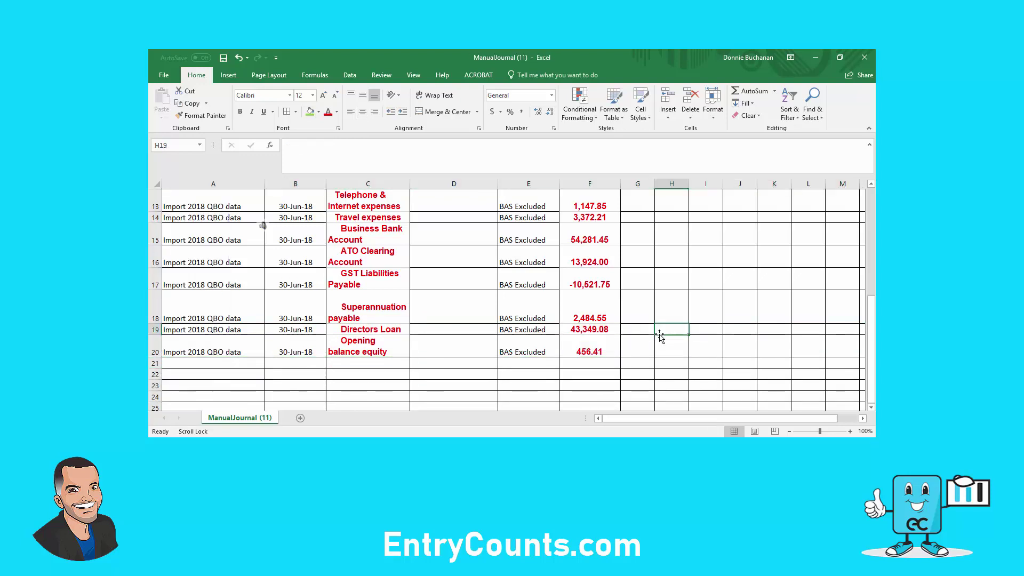
Select the first AccountCode cell, D2, and review the journal rows that need account codes.
scroll(657, 334, "up", 4)
left_click(433, 206)
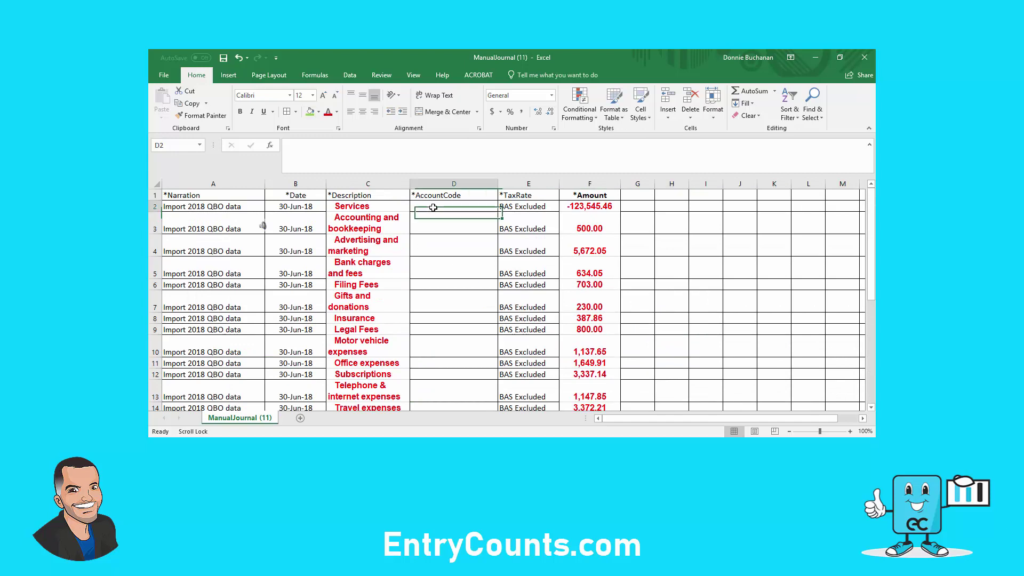
scroll(440, 282, "down", 4)
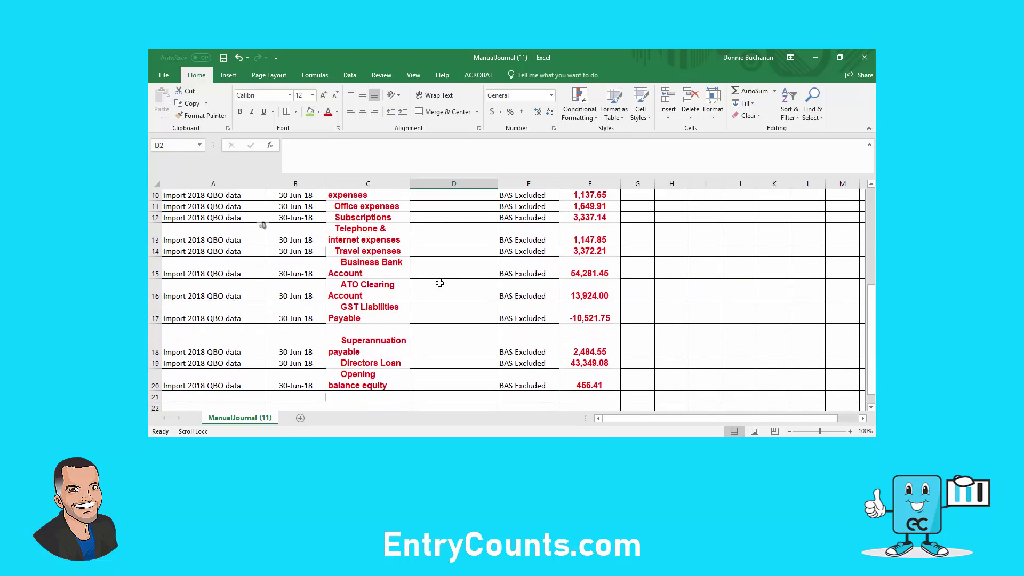
scroll(439, 282, "up", 4)
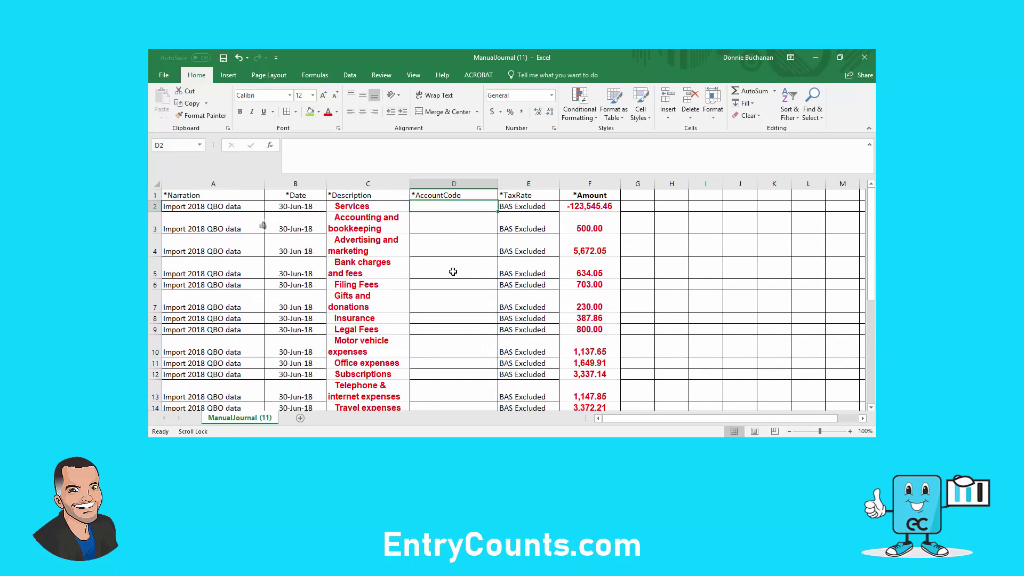
Save the journal file, switch to Xero in the browser, open the Chart of Accounts and search for the suspense account.
key("ctrl+s")
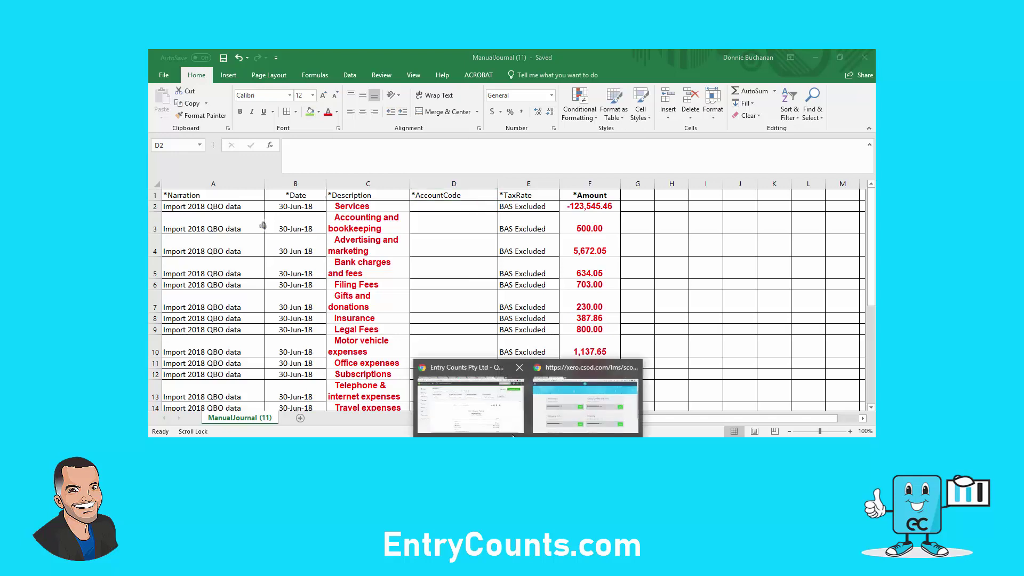
left_click(490, 416)
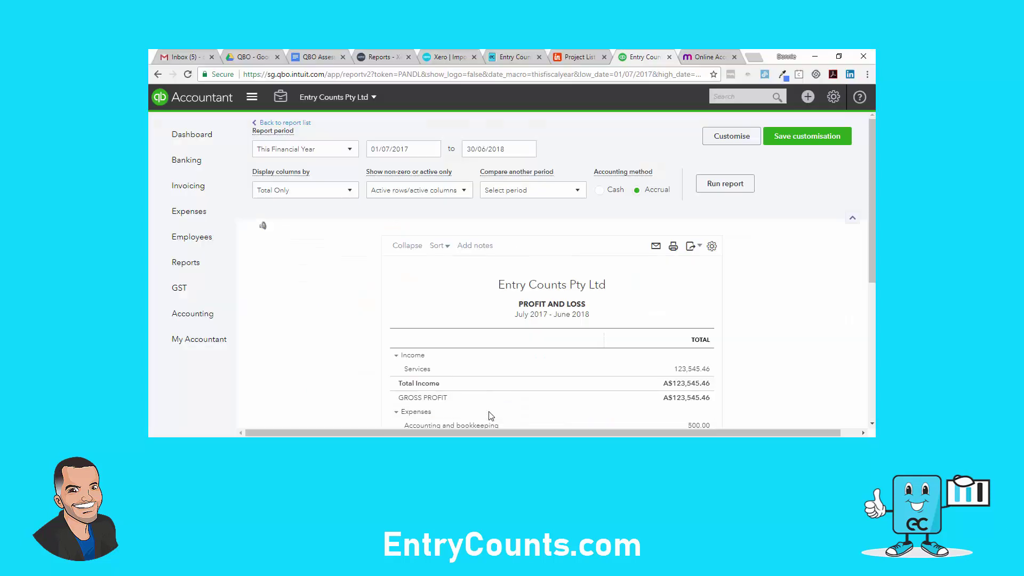
left_click(443, 57)
left_click(522, 113)
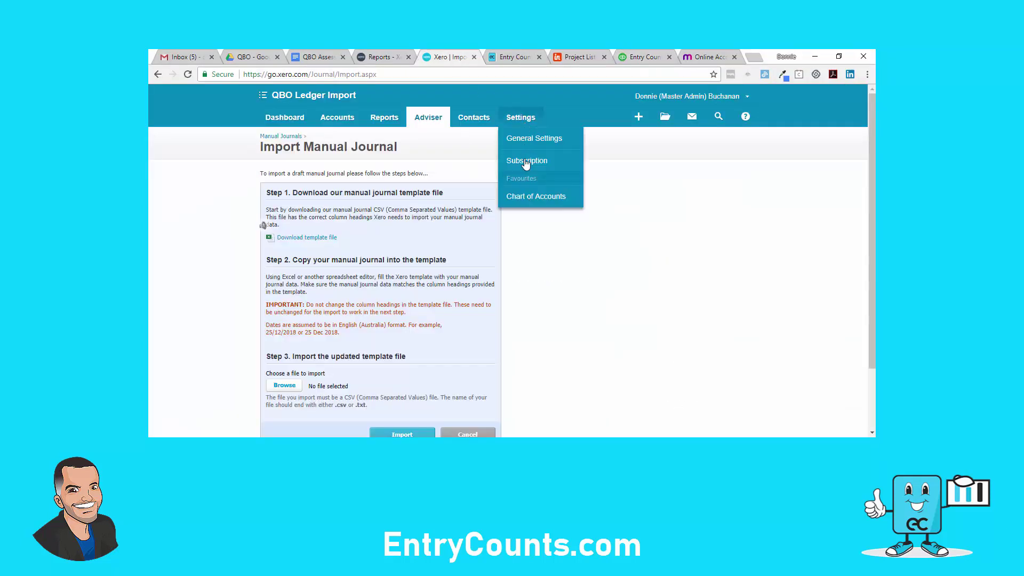
left_click(531, 197)
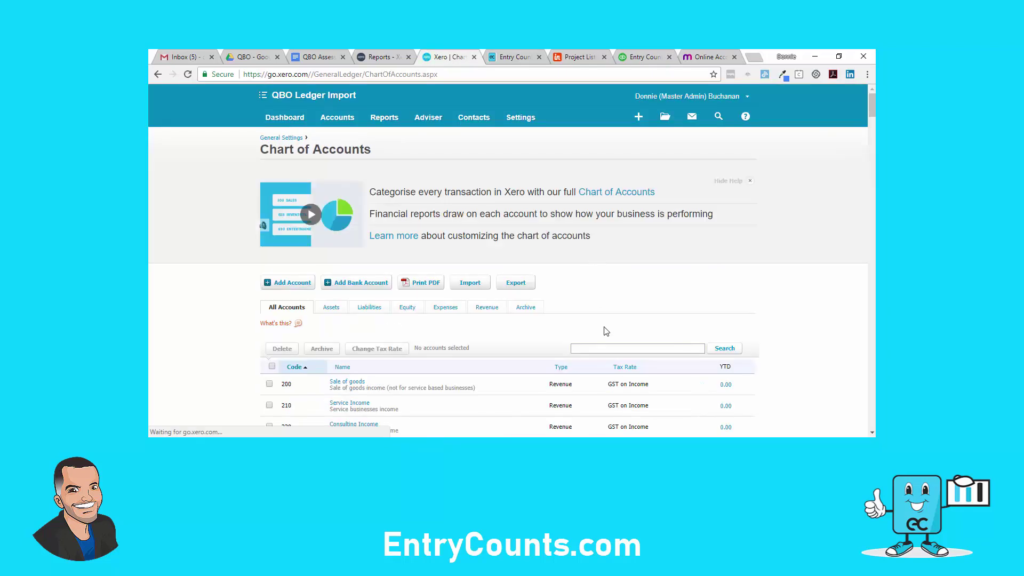
left_click(606, 348)
type("suspens")
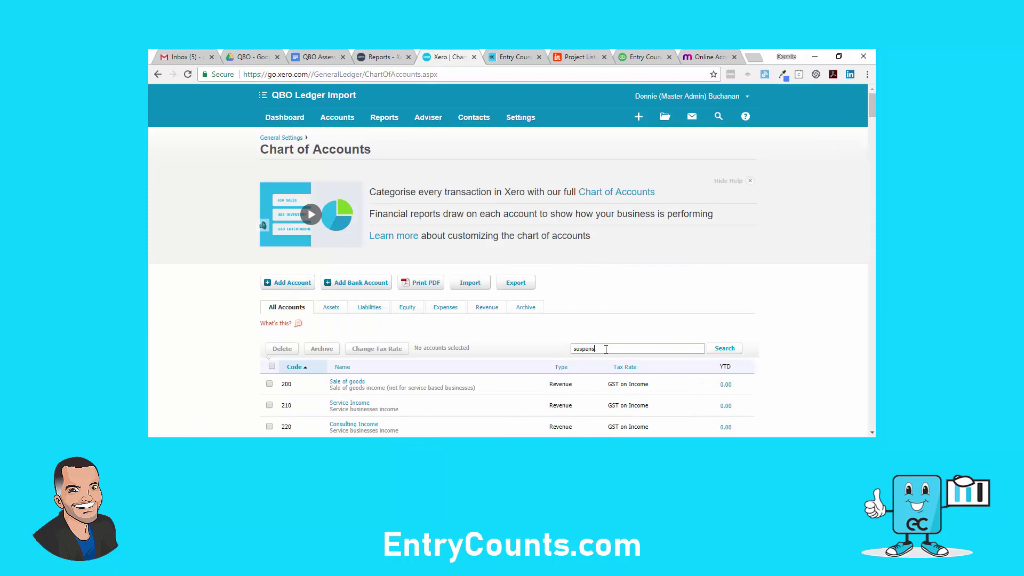
type("e")
key("Return")
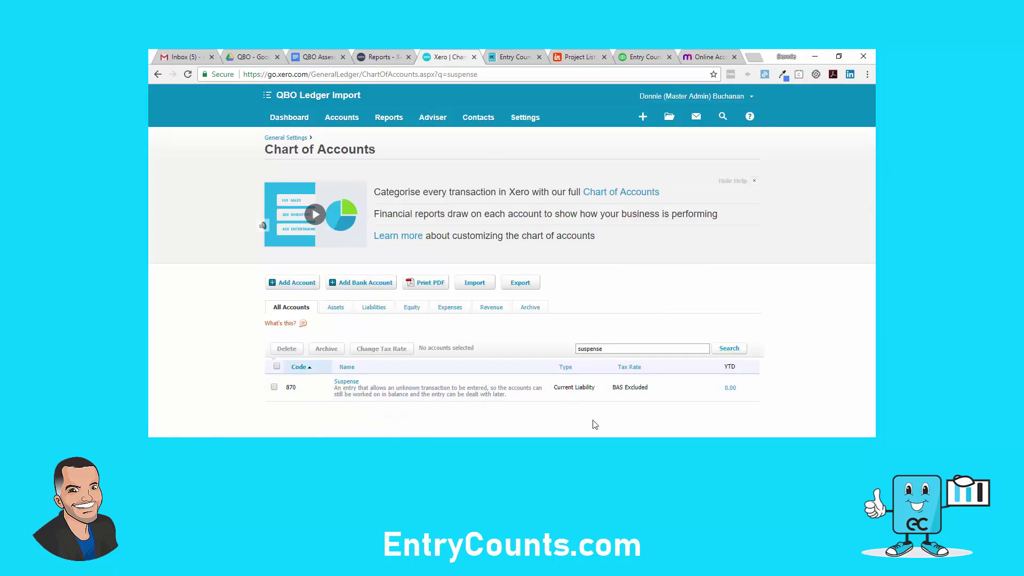
Back in Excel, enter account code 870 in D2 and D3, fill it through D20, and save the file.
mouse_move(595, 425)
left_click(517, 405)
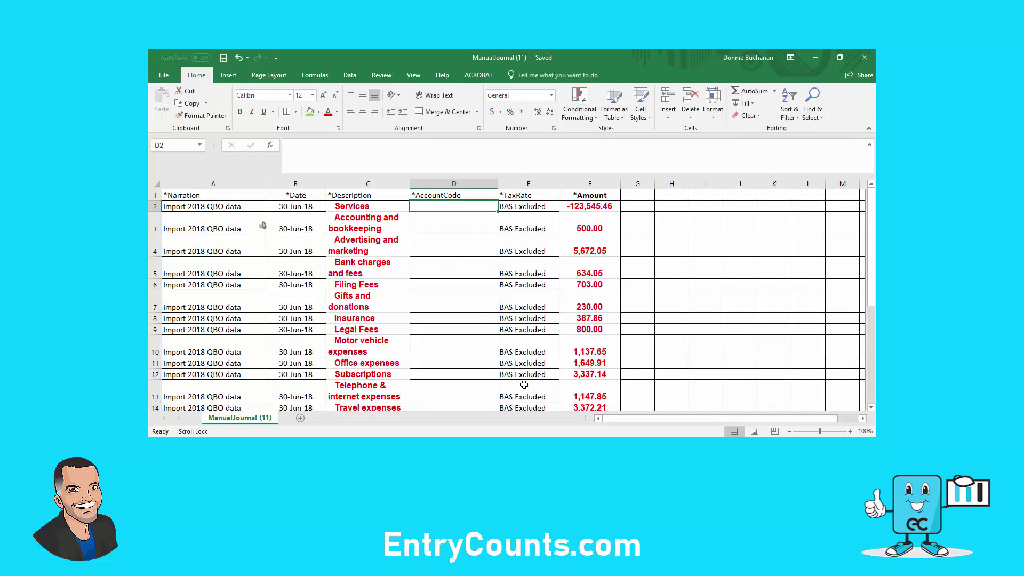
left_click(446, 211)
type("870")
key("Return")
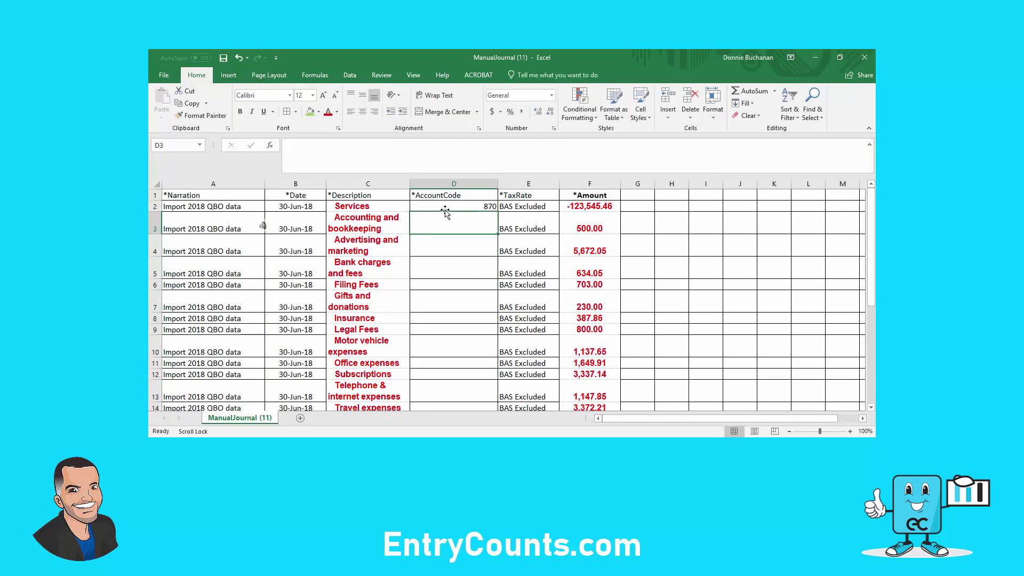
type("870")
key("Return")
left_click_drag(485, 209, 468, 377)
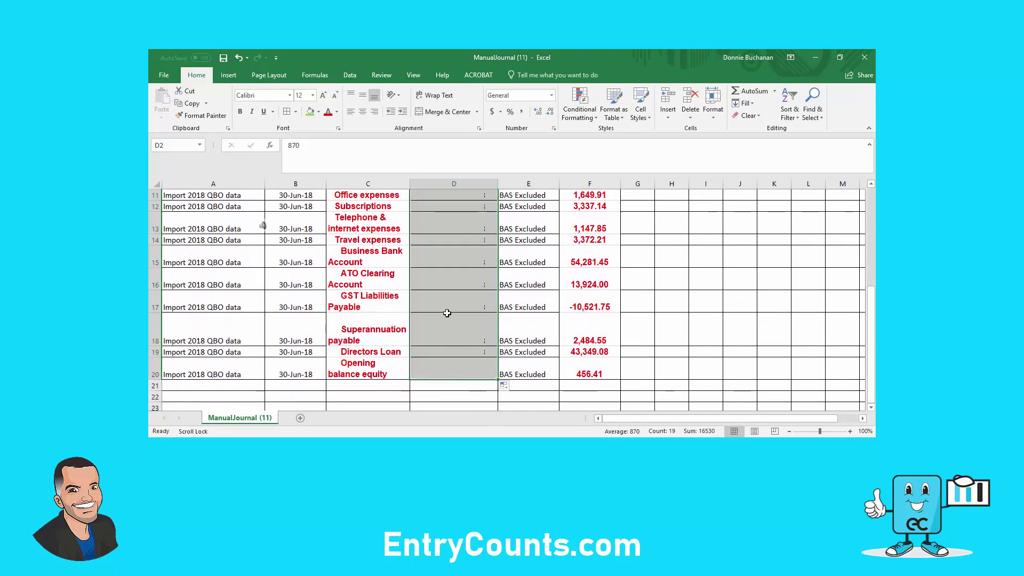
key("ctrl+s")
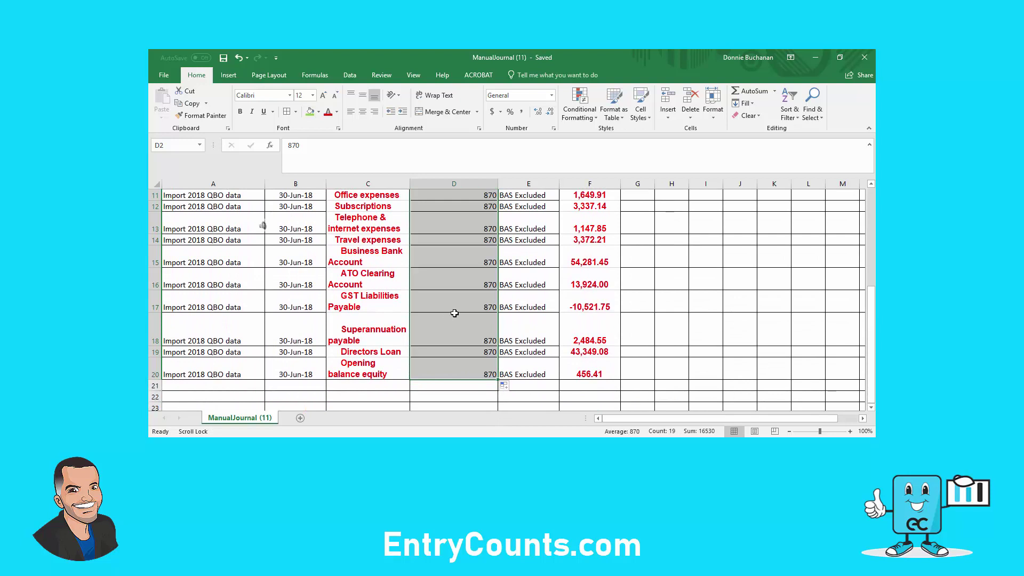
Centre the contents of columns A to F in the journal and save the file.
left_click_drag(589, 195, 163, 190)
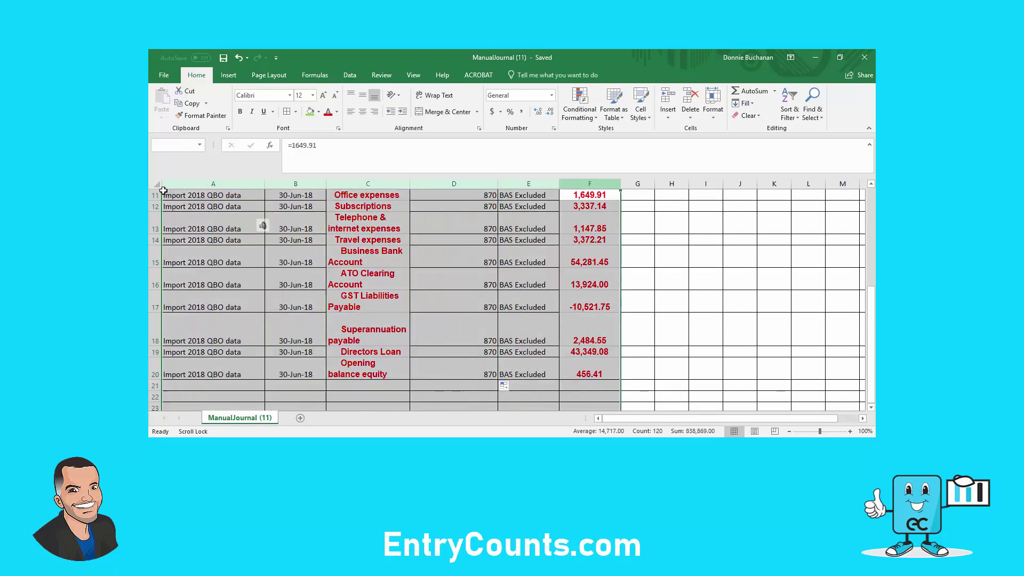
left_click(362, 111)
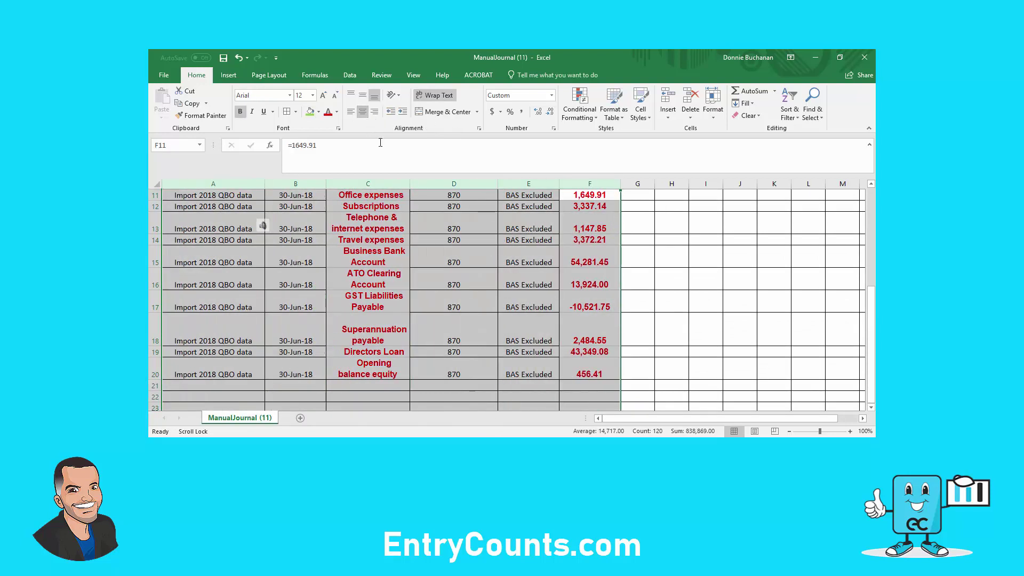
scroll(445, 285, "up", 4)
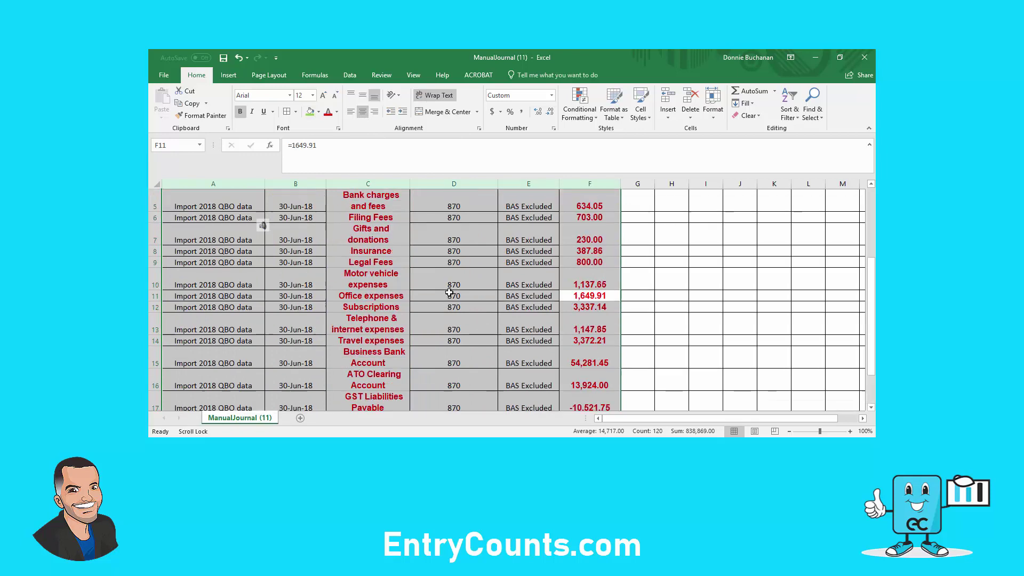
left_click(448, 292)
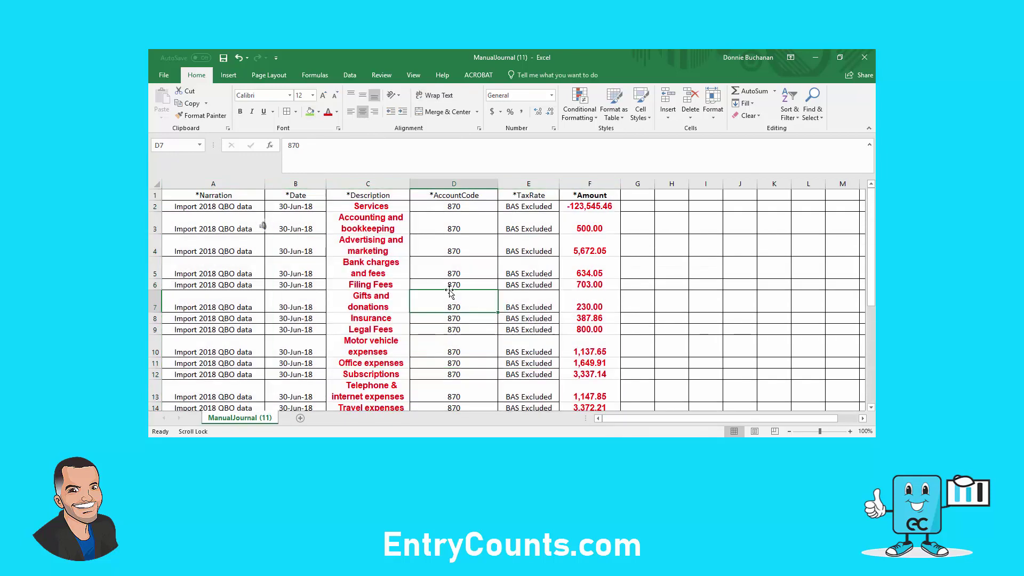
left_click(223, 58)
In Xero, open the manual journal import page and choose ManualJournal - import 1.csv as the file to import.
mouse_move(528, 448)
left_click(493, 418)
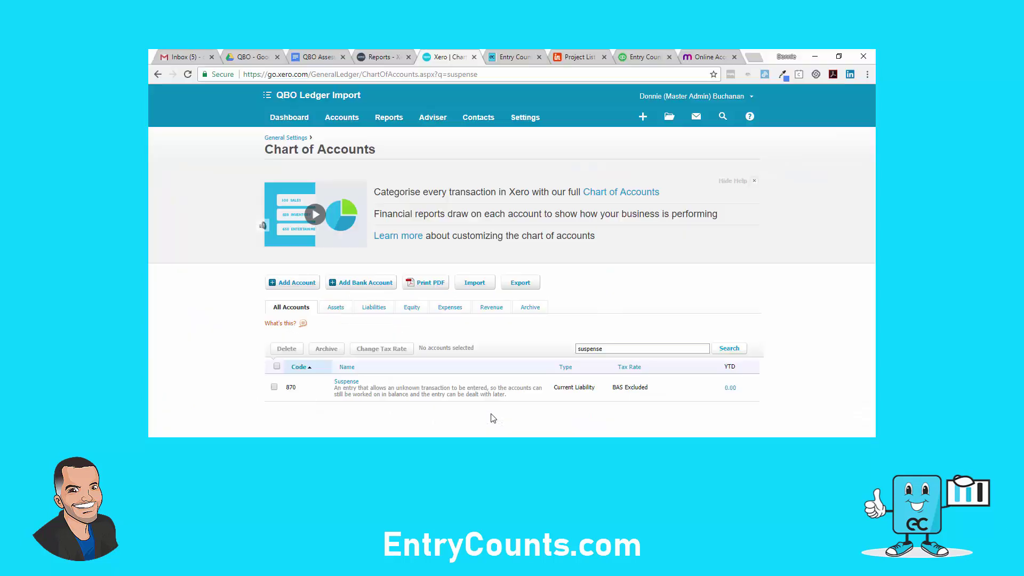
mouse_move(433, 118)
left_click(438, 138)
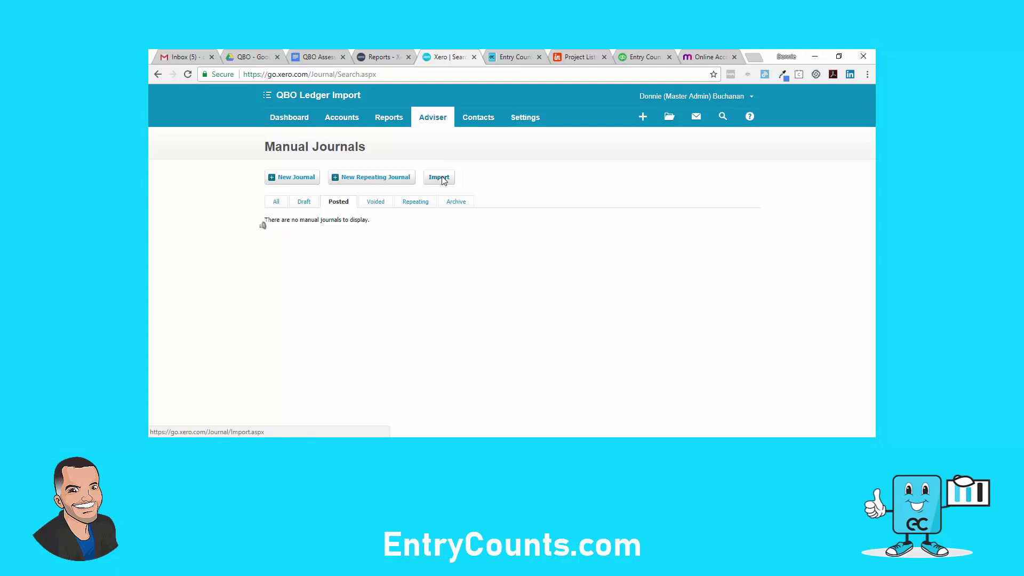
left_click(439, 177)
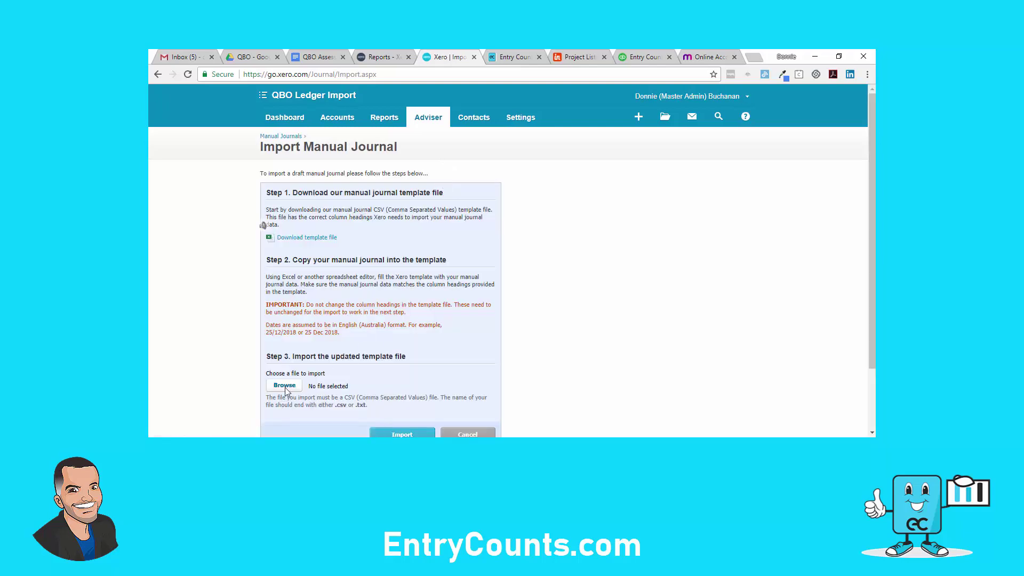
left_click(284, 386)
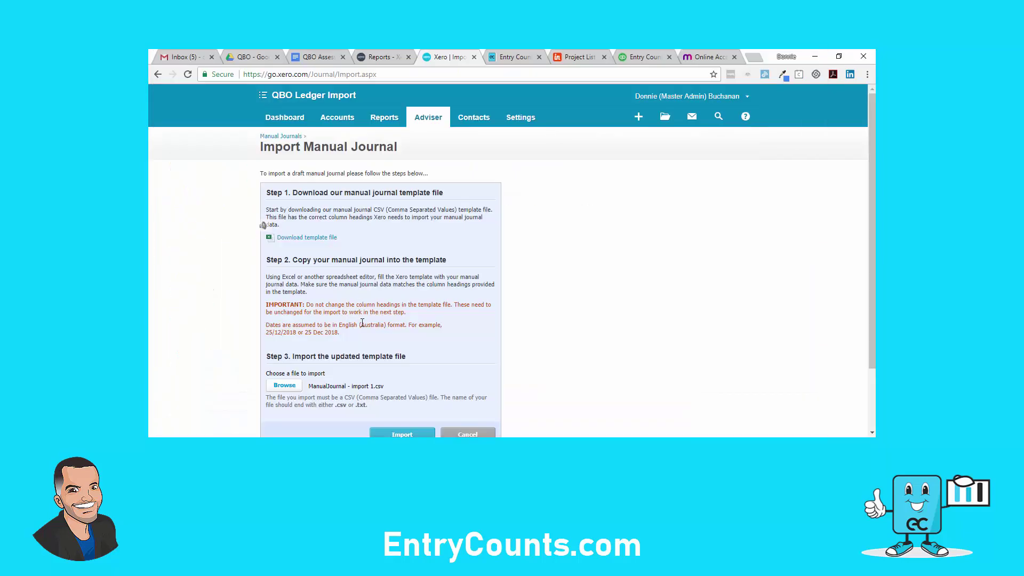
Import the chosen journal file and complete the import as a draft journal.
scroll(362, 323, "down", 1)
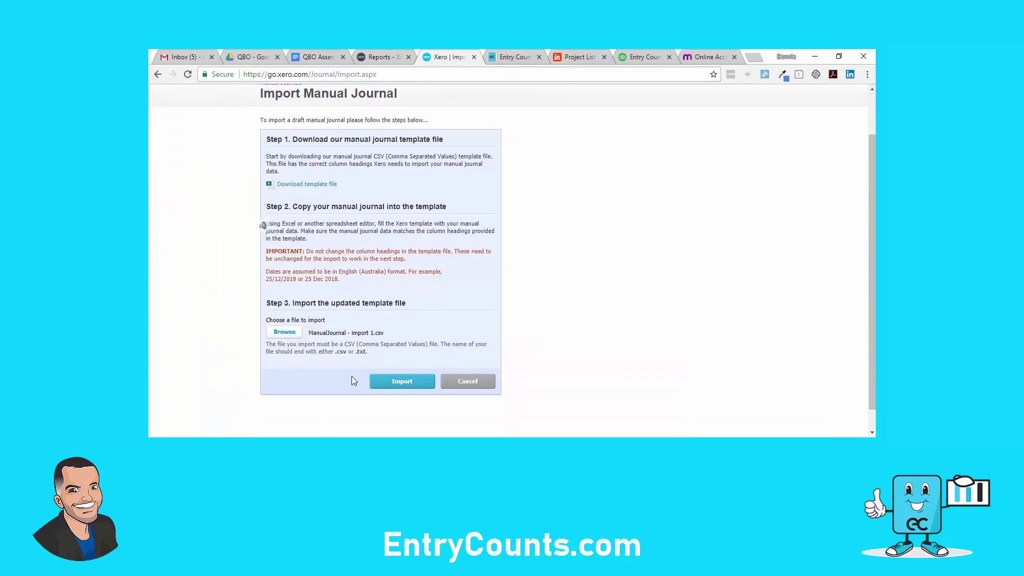
left_click(386, 382)
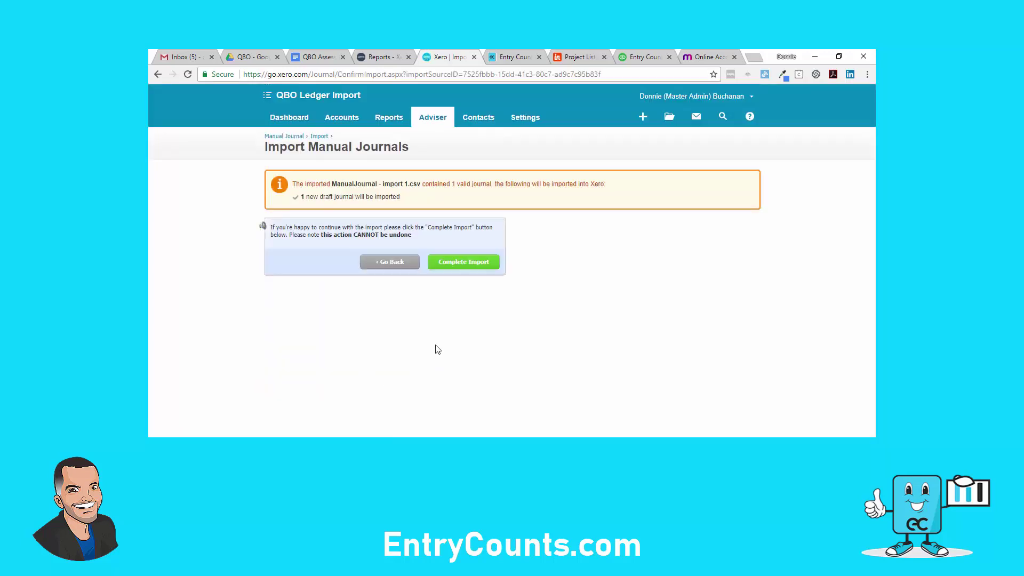
left_click(465, 264)
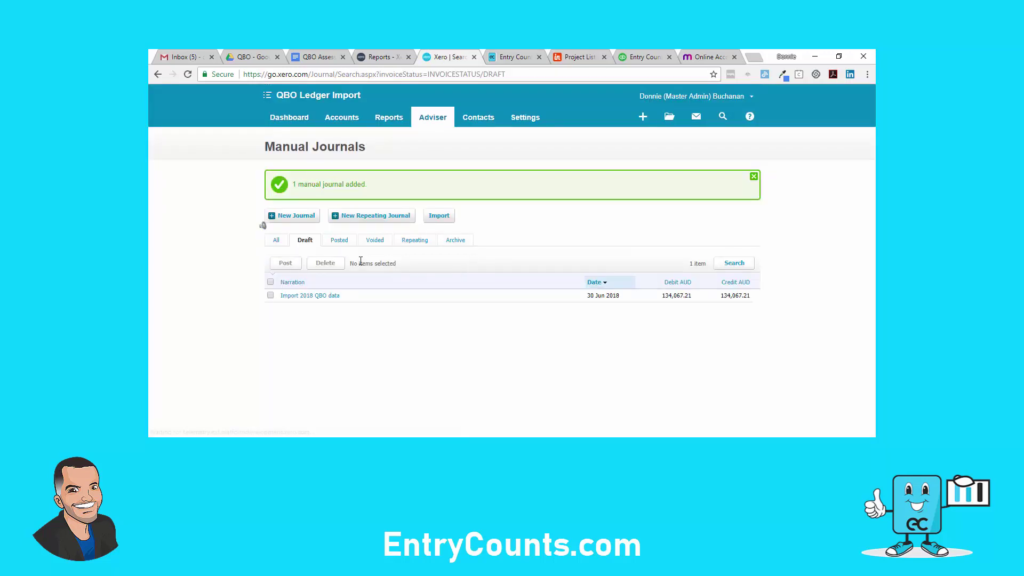
Open the imported draft journal "Import 2018 QBO data", review its lines and select the account of the Services line.
left_click(312, 296)
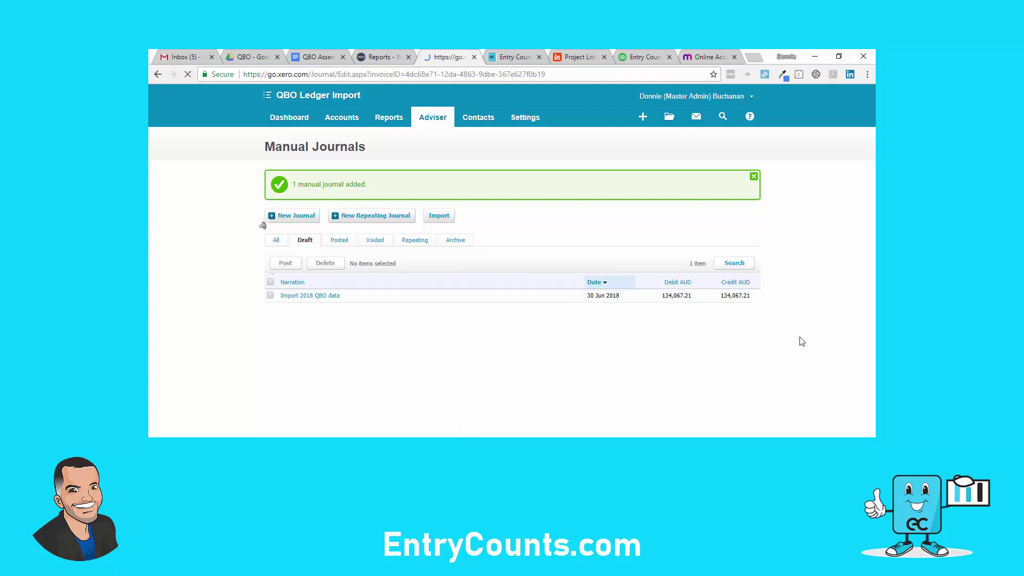
scroll(802, 341, "down", 1)
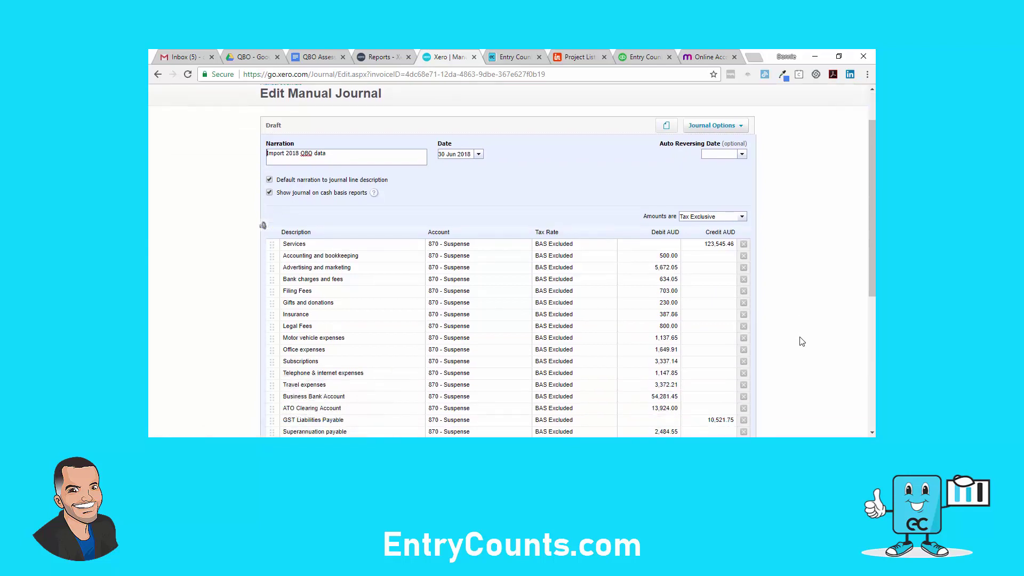
scroll(802, 341, "down", 1)
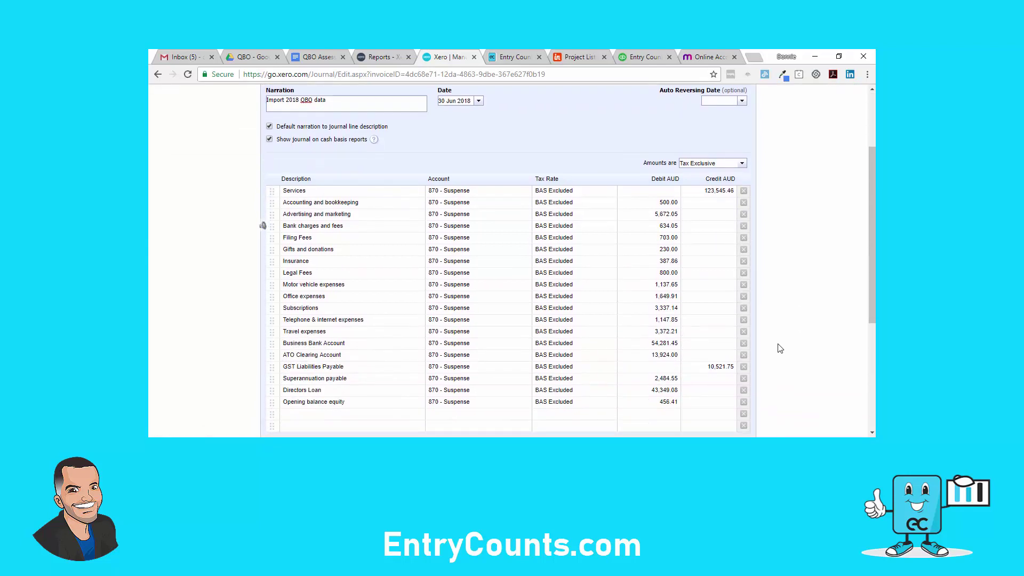
left_click(475, 193)
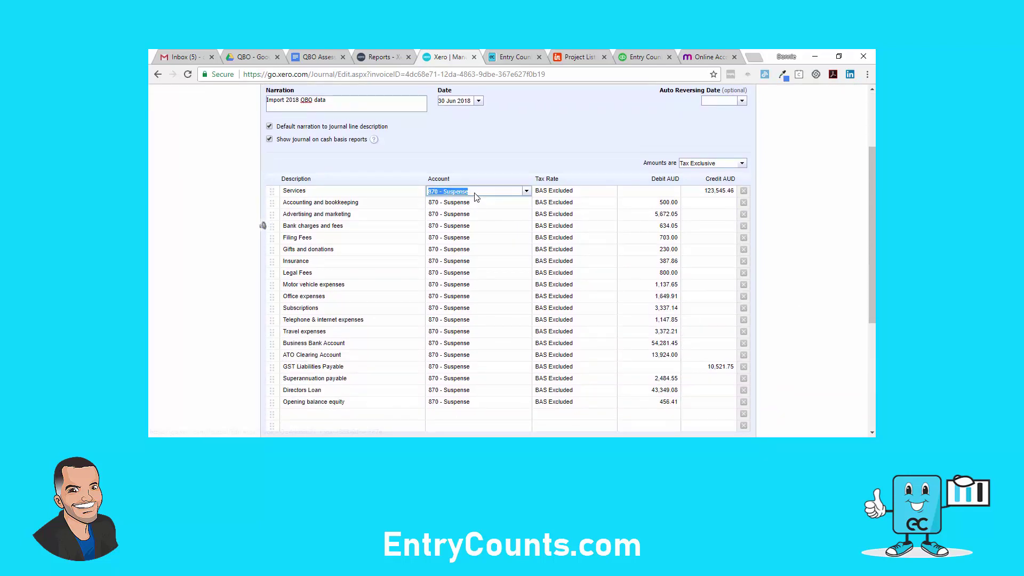
type("sales")
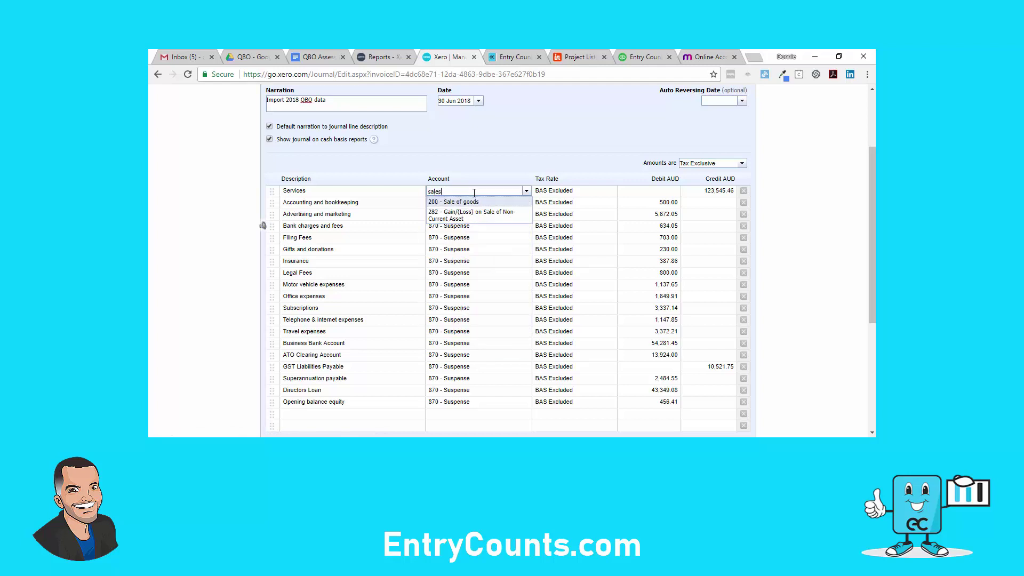
key("BackSpace")
key("BackSpace")
key("BackSpace")
key("BackSpace")
key("BackSpace")
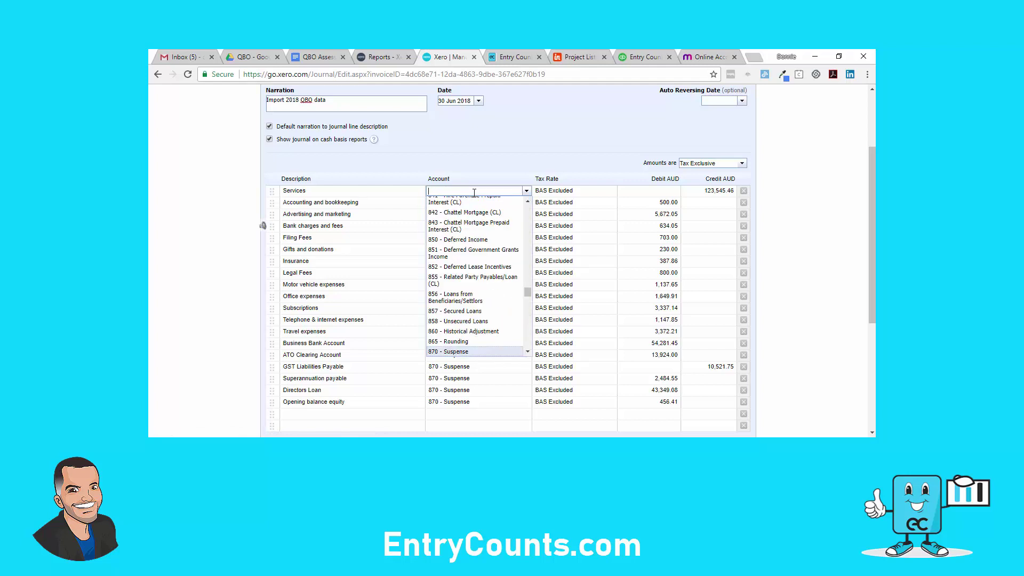
Assign account 210 - Service Income to the Services line and 400 - Accounting Fees to the Accounting and bookkeeping line.
type("serv")
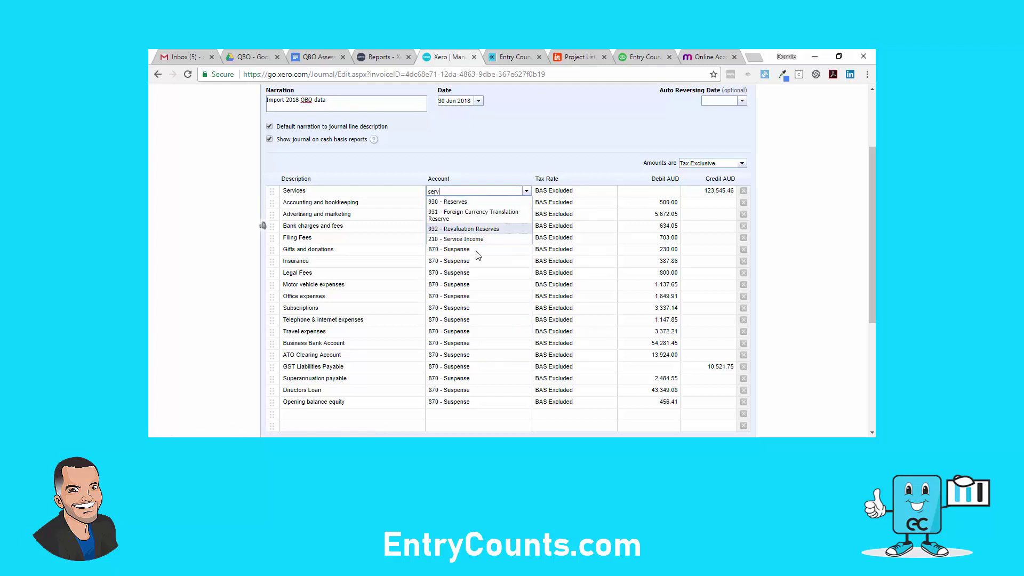
left_click(475, 239)
left_click(464, 209)
type("acc")
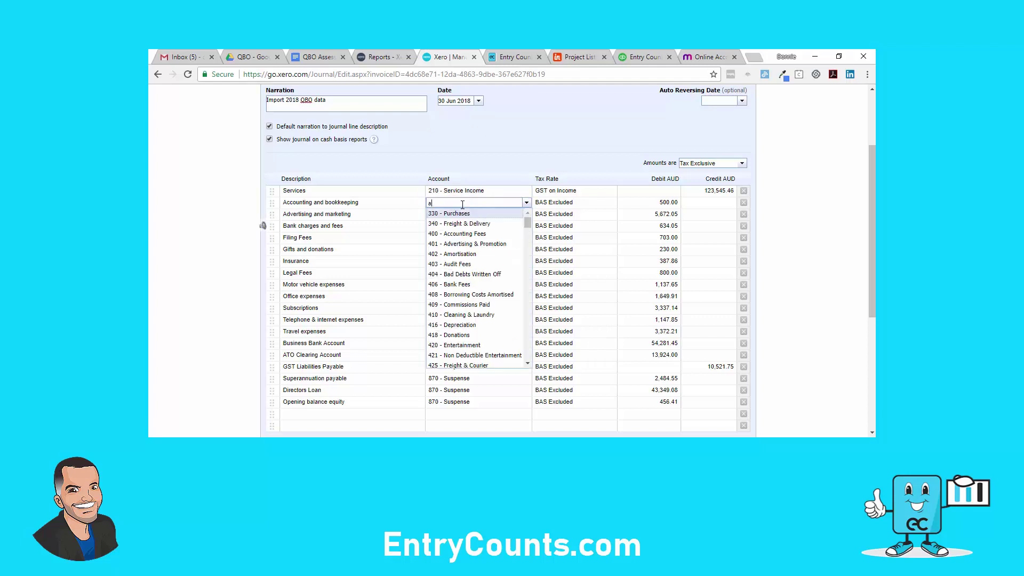
left_click(467, 214)
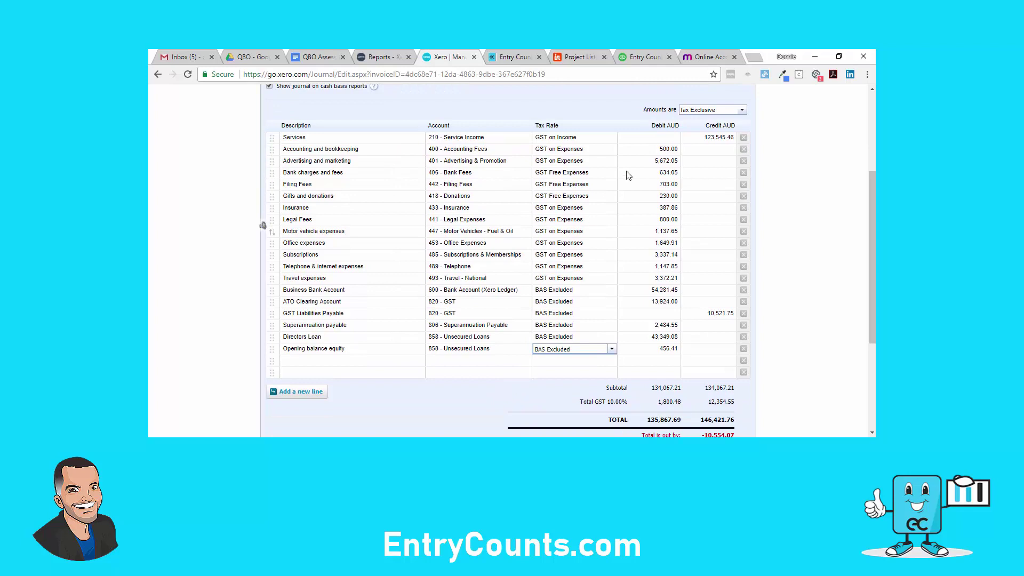
Set the journal amounts to No Tax, post the manual journal and dismiss the notification.
left_click(741, 111)
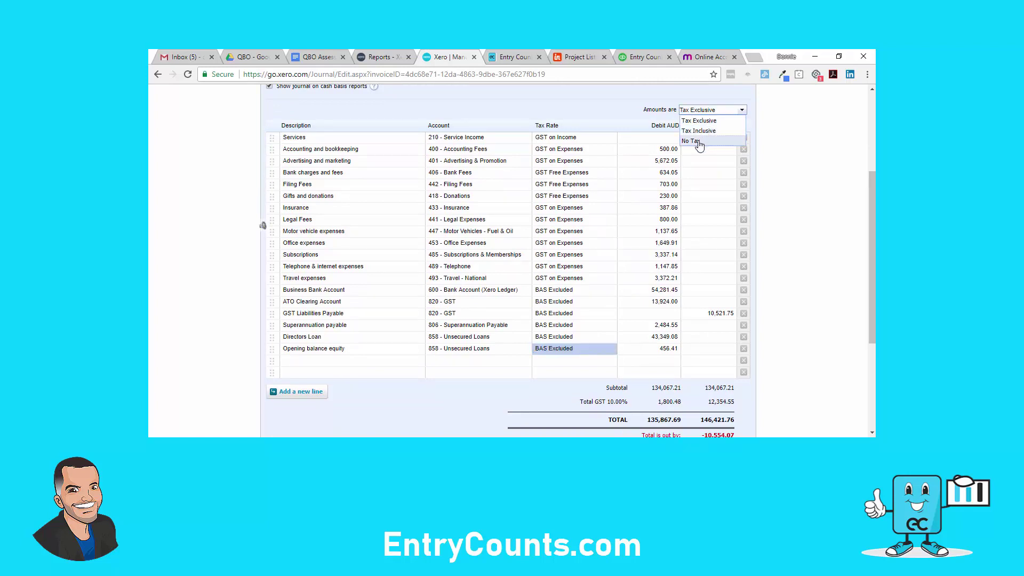
left_click(698, 141)
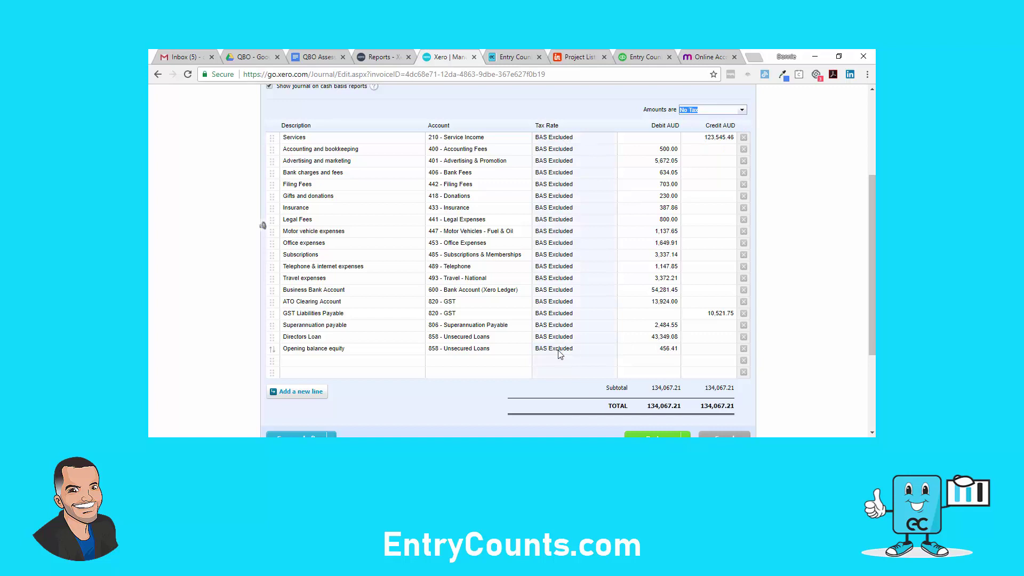
scroll(559, 355, "down", 1)
left_click(630, 385)
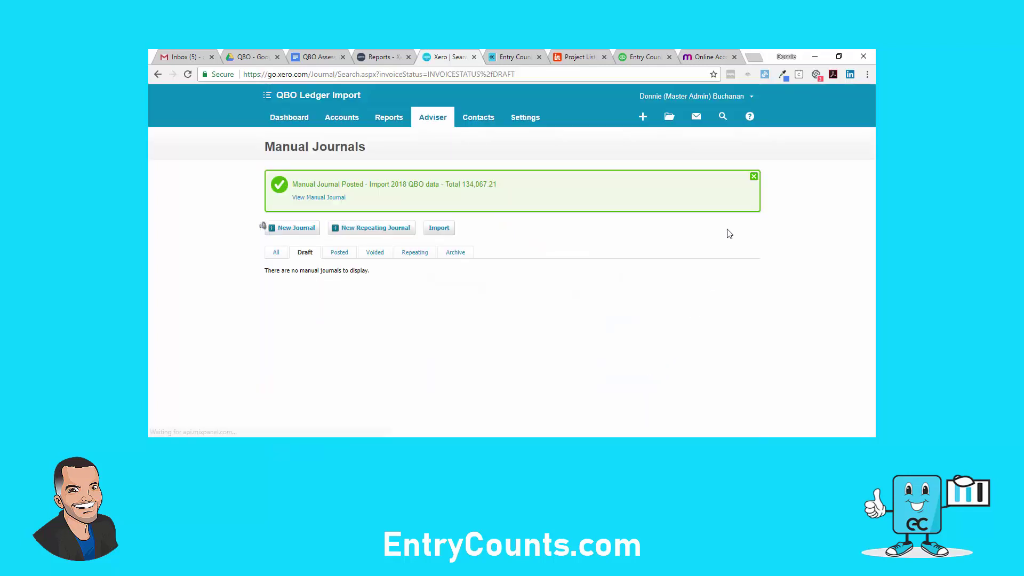
left_click(754, 176)
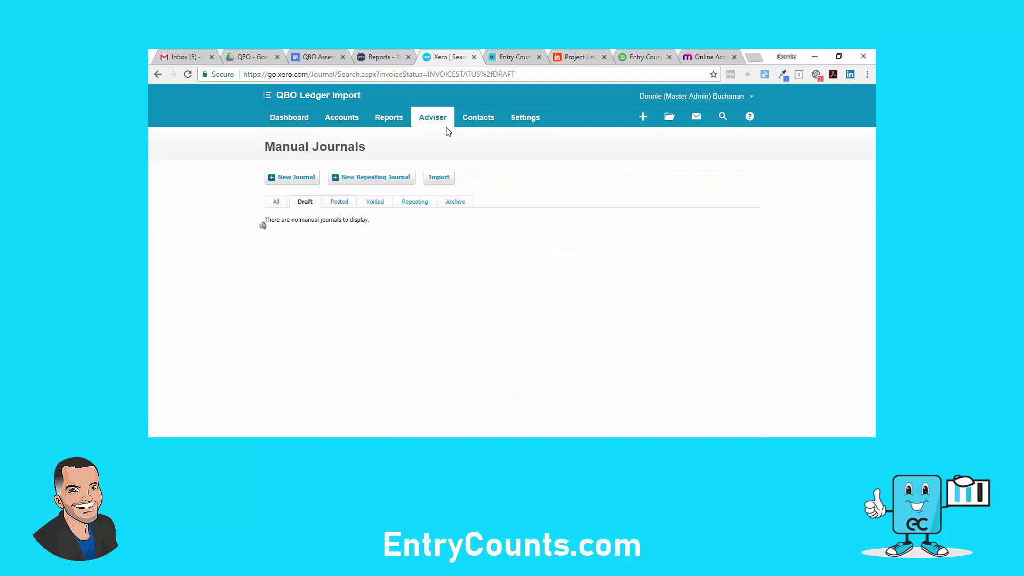
Open the Master Company (Trading) report and review its Summarised Income Statement for the year ended 30 June 2018.
left_click(404, 119)
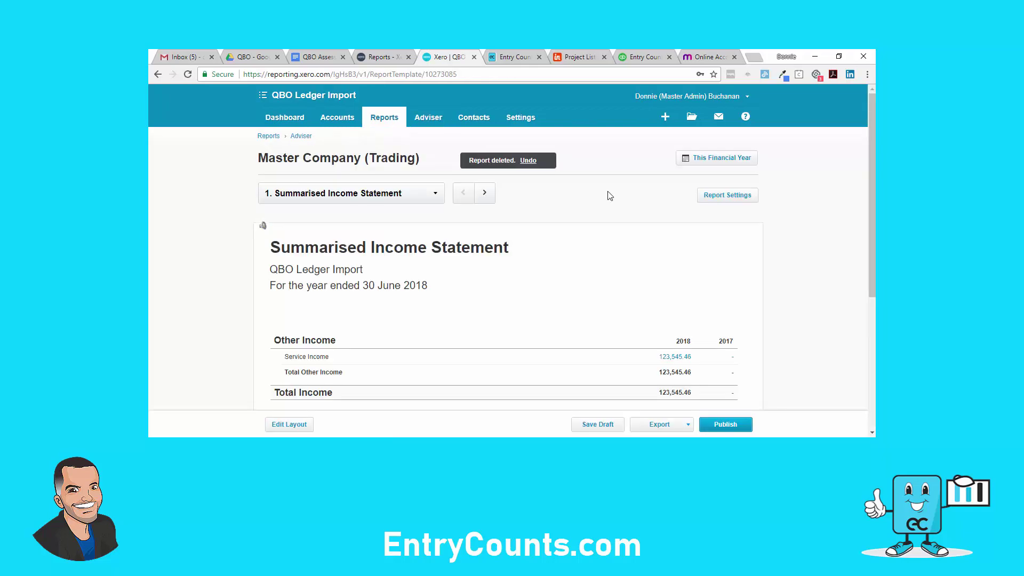
scroll(608, 196, "down", 2)
scroll(610, 196, "down", 2)
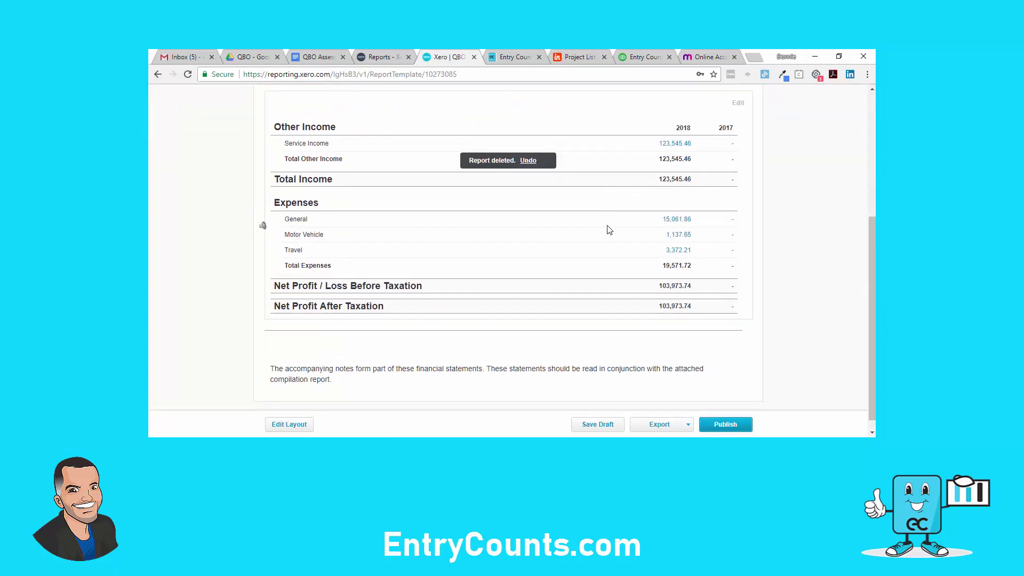
scroll(610, 293, "up", 4)
Display the Balance Sheet from the report contents, review it and publish the report.
left_click(429, 197)
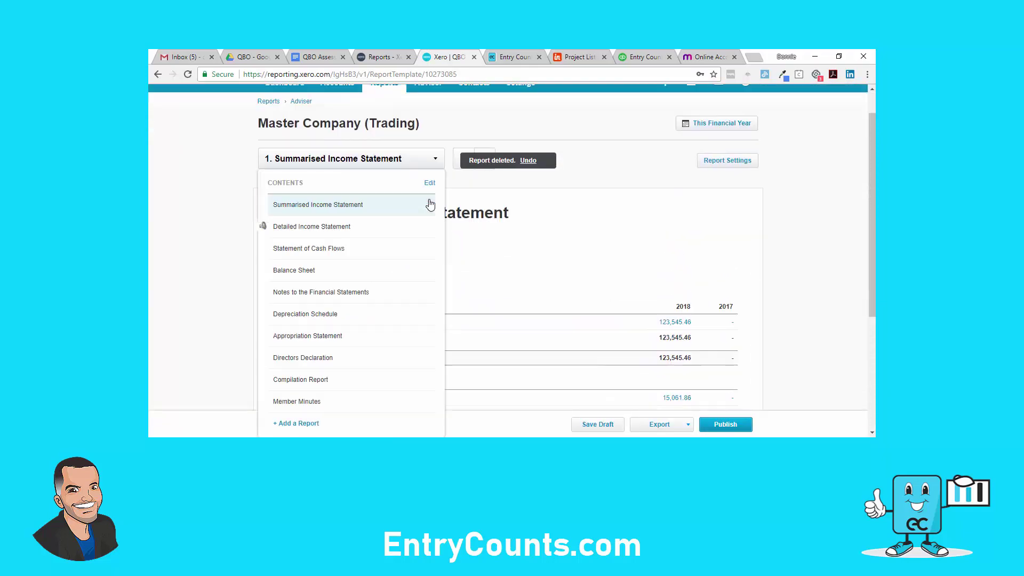
left_click(361, 270)
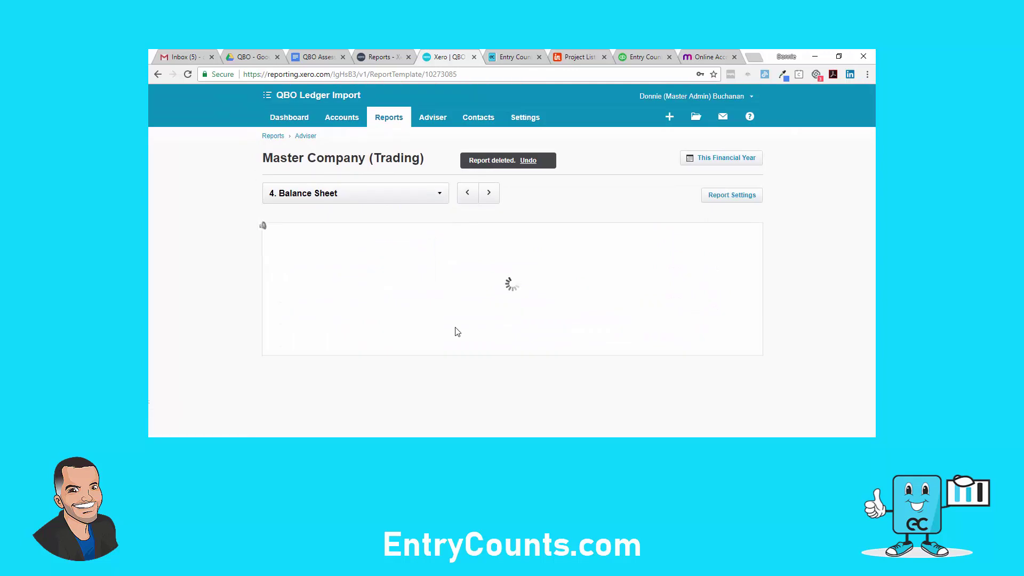
scroll(457, 331, "down", 4)
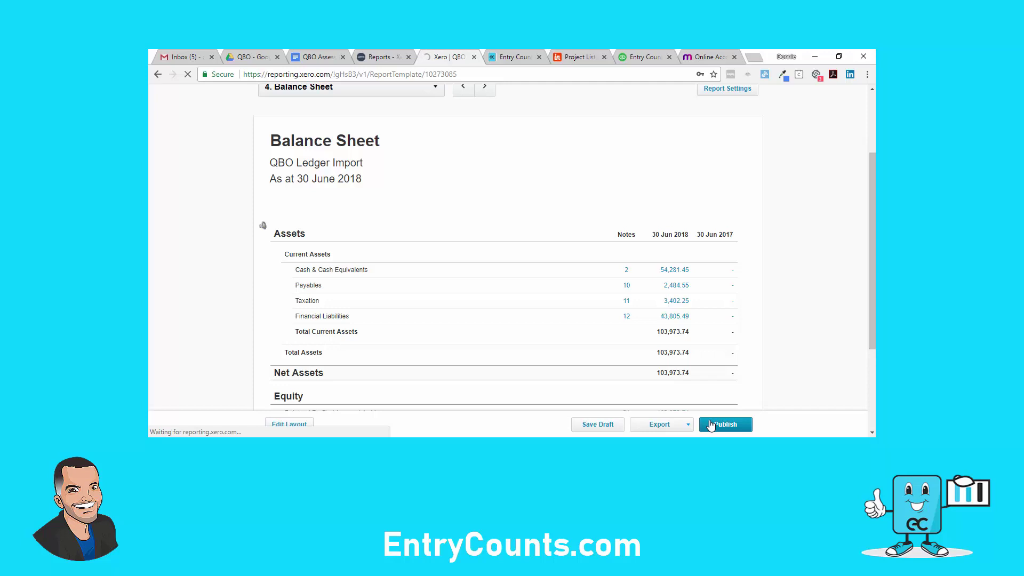
left_click(711, 425)
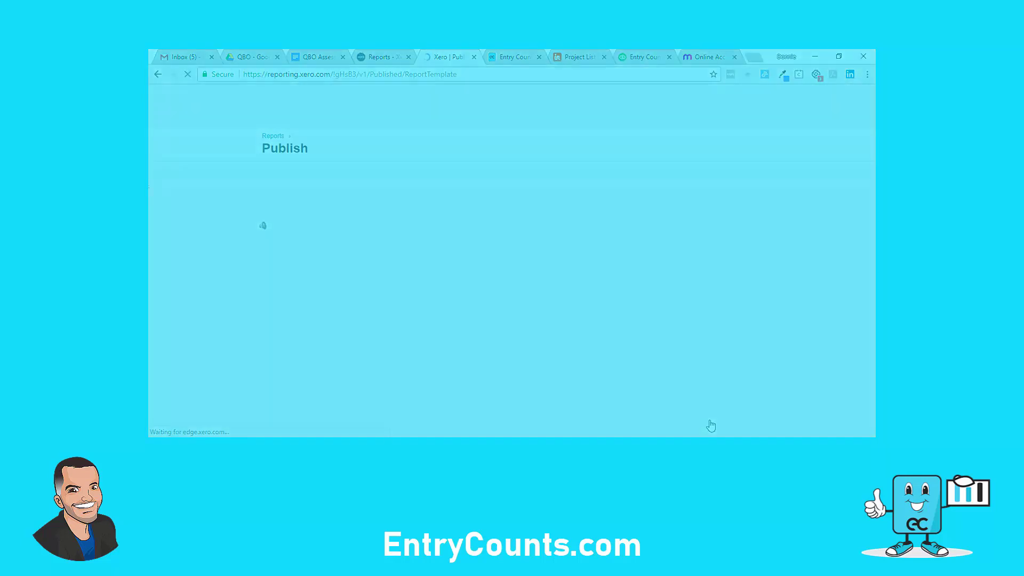